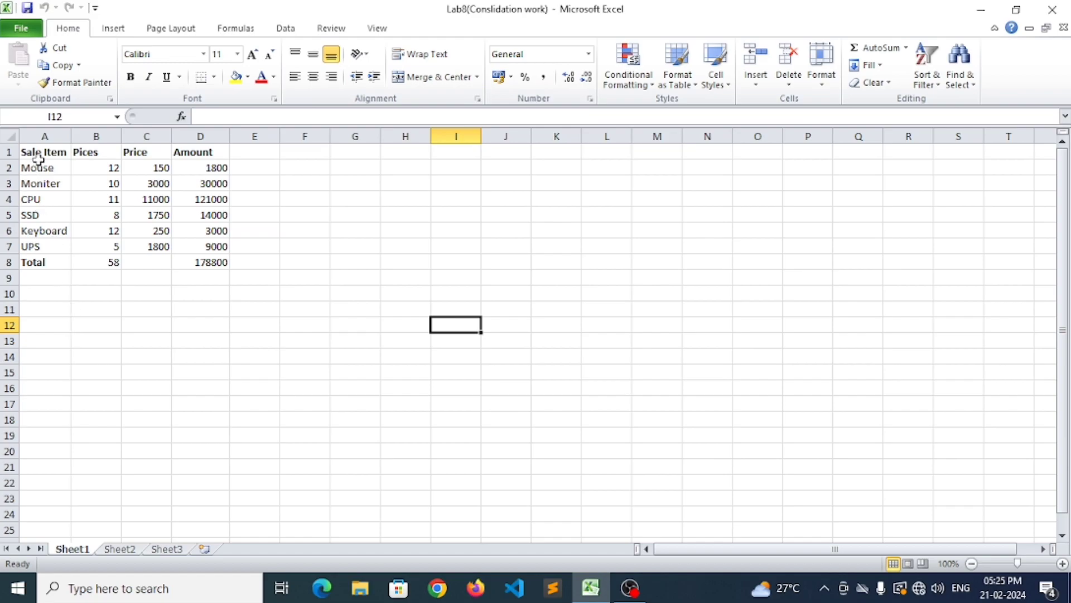
Review the purchase table on Sheet2 and the consolidated totals on Sheet3
left_click(120, 549)
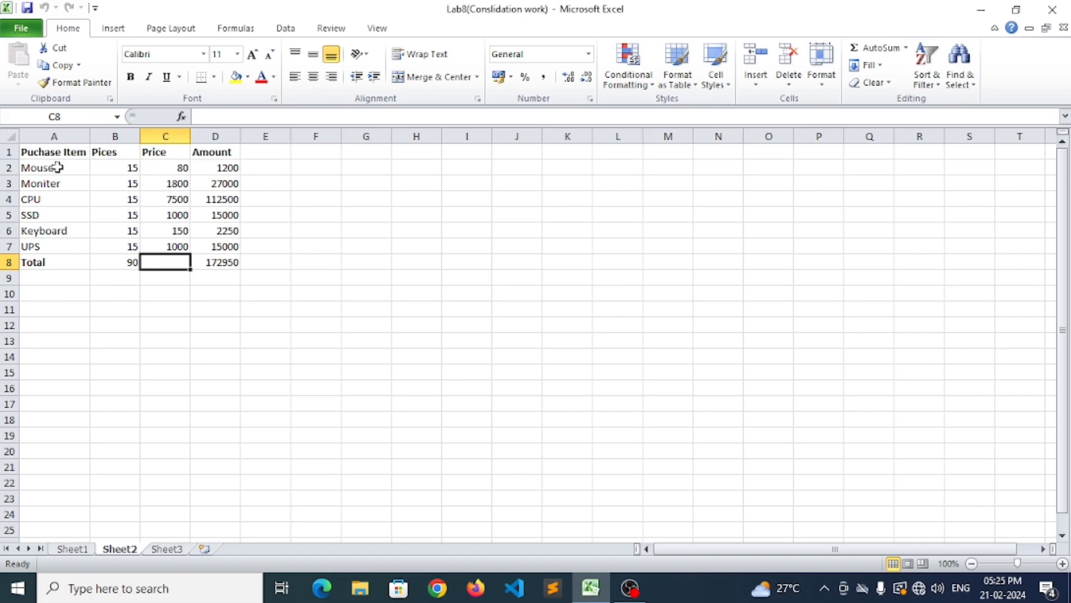
left_click(167, 549)
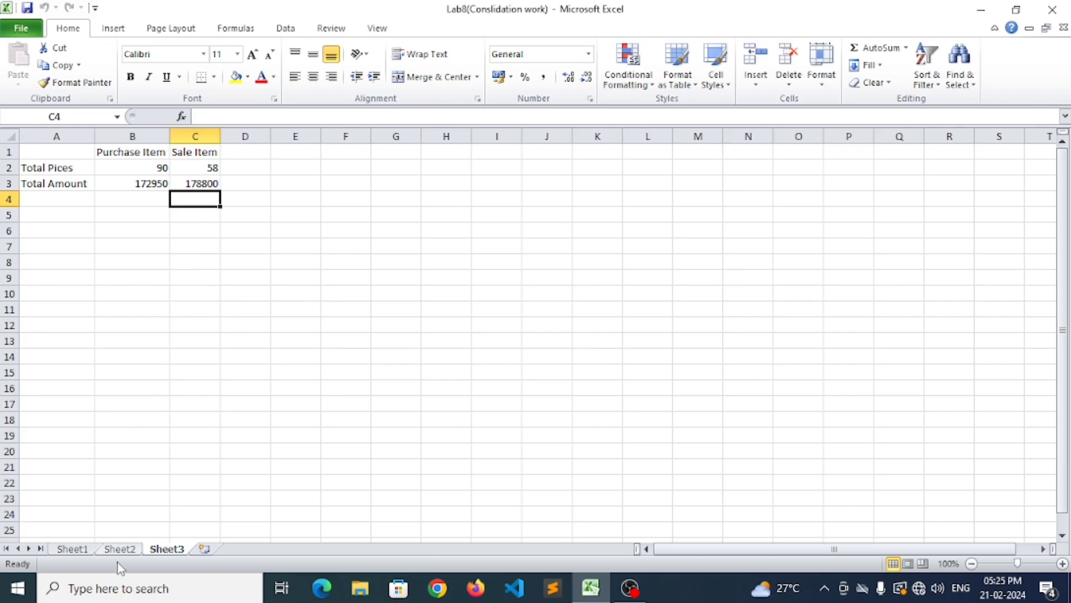
Set the Keyboard price on Sheet1 to 4584 and check the sale totals on Sheet3
left_click(79, 552)
left_click(198, 231)
left_click(159, 232)
type("4584545")
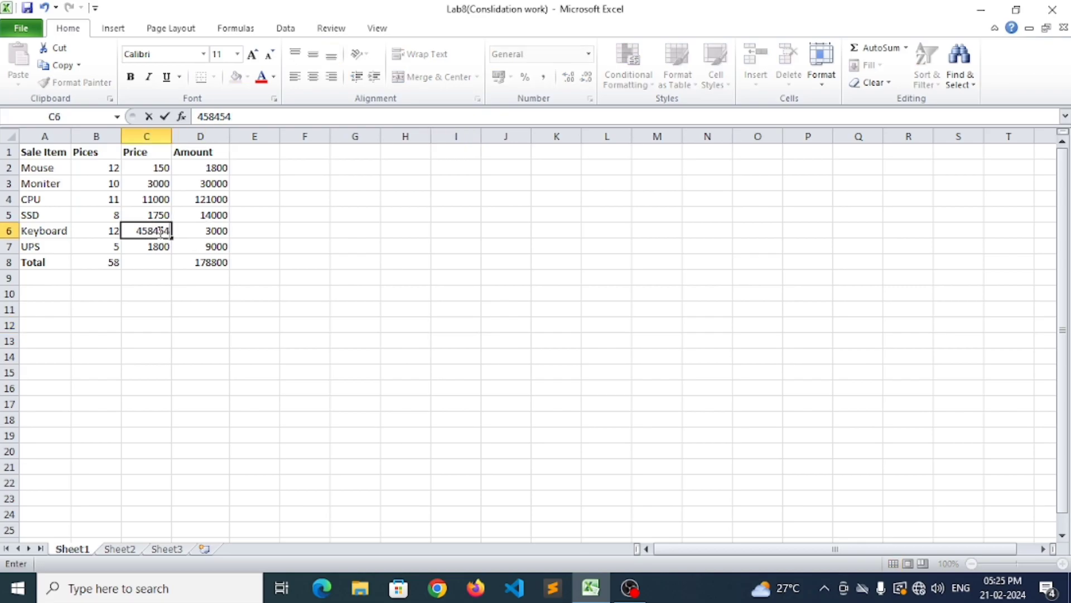
key("BackSpace")
key("BackSpace")
key("BackSpace")
key("Return")
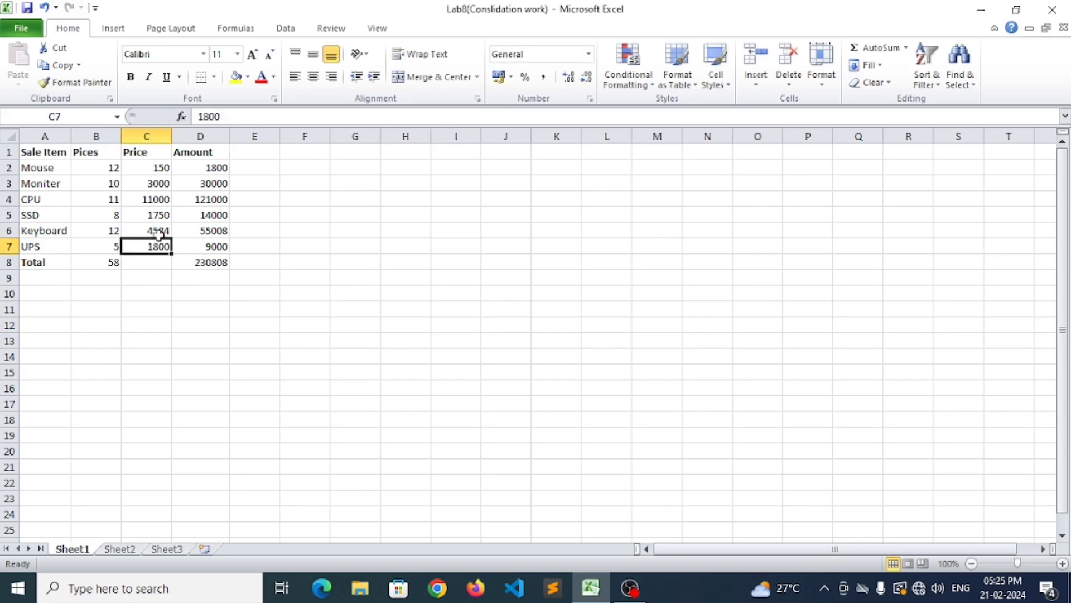
left_click(170, 549)
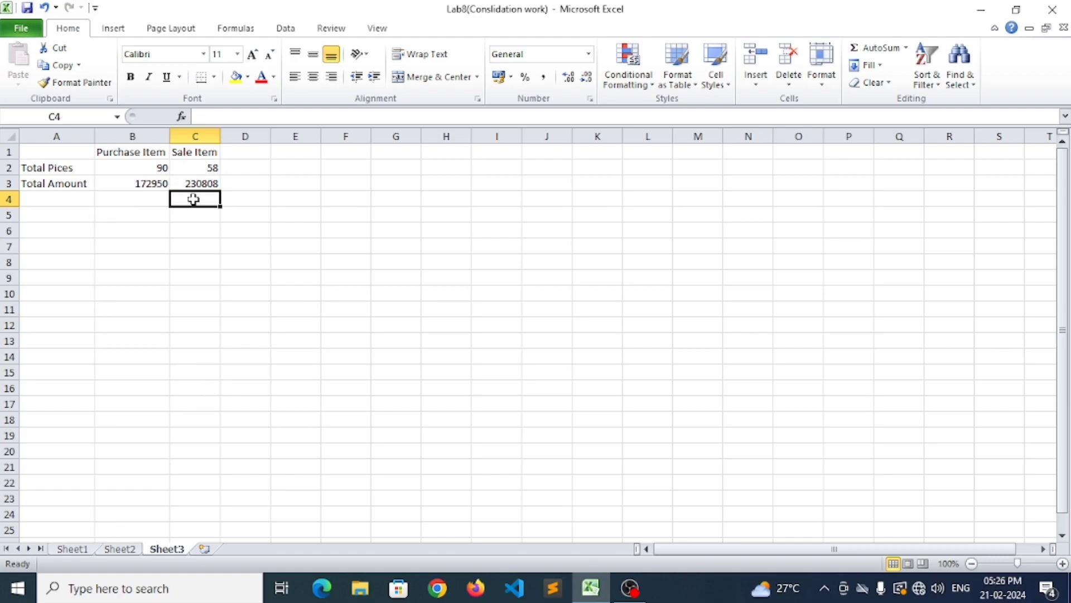
Set the SSD pieces on Sheet1 to 45 and check the consolidated totals on Sheet3
left_click(93, 550)
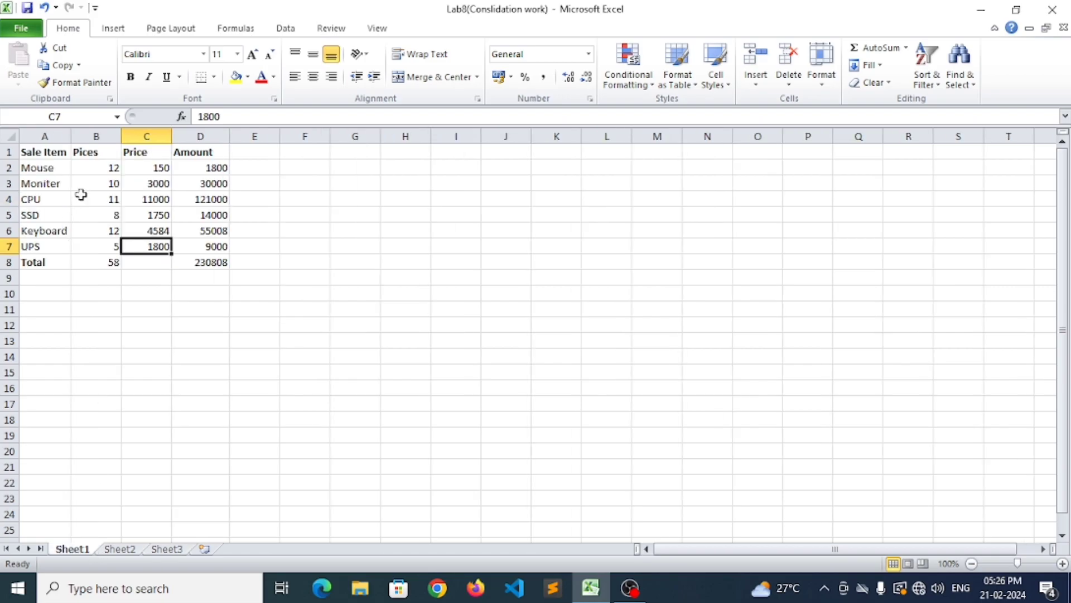
left_click(105, 230)
left_click(112, 219)
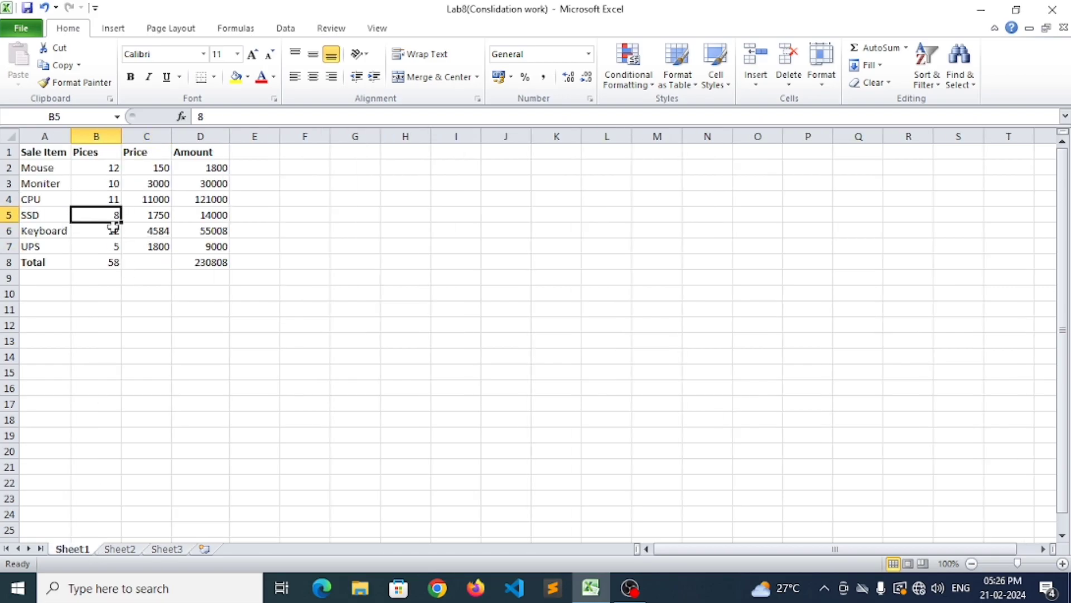
type("4")
key("Return")
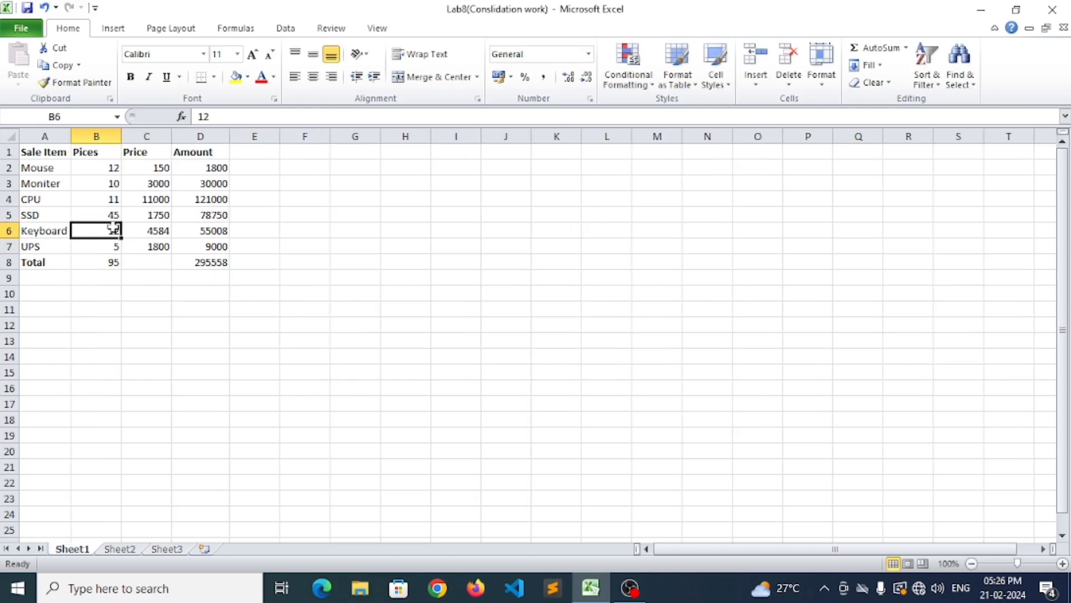
left_click(165, 549)
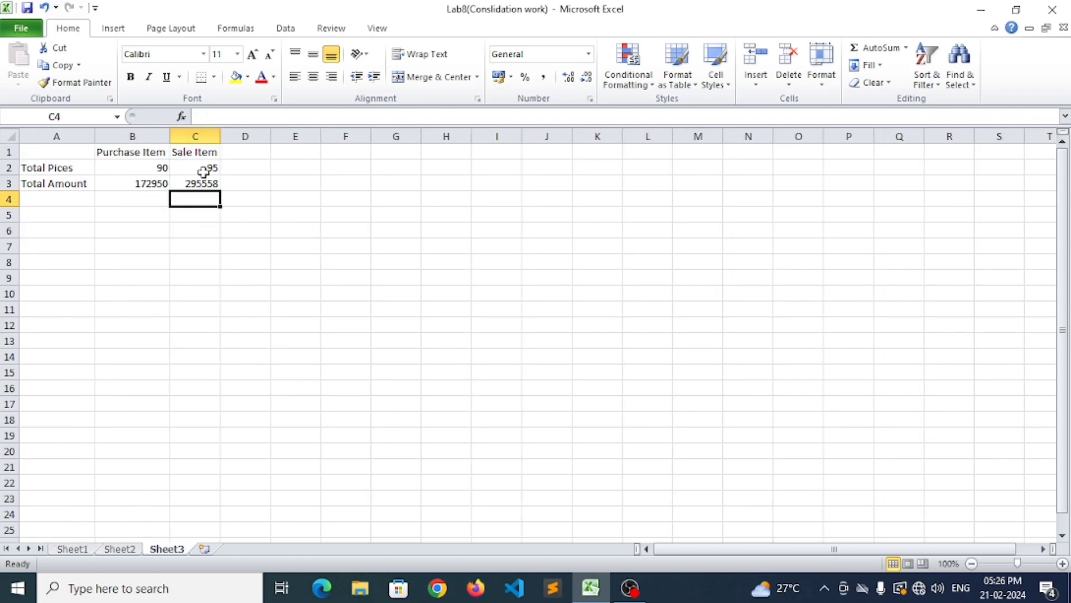
Return to Sheet1 and open a new blank workbook in a separate window by running excel
left_click(83, 549)
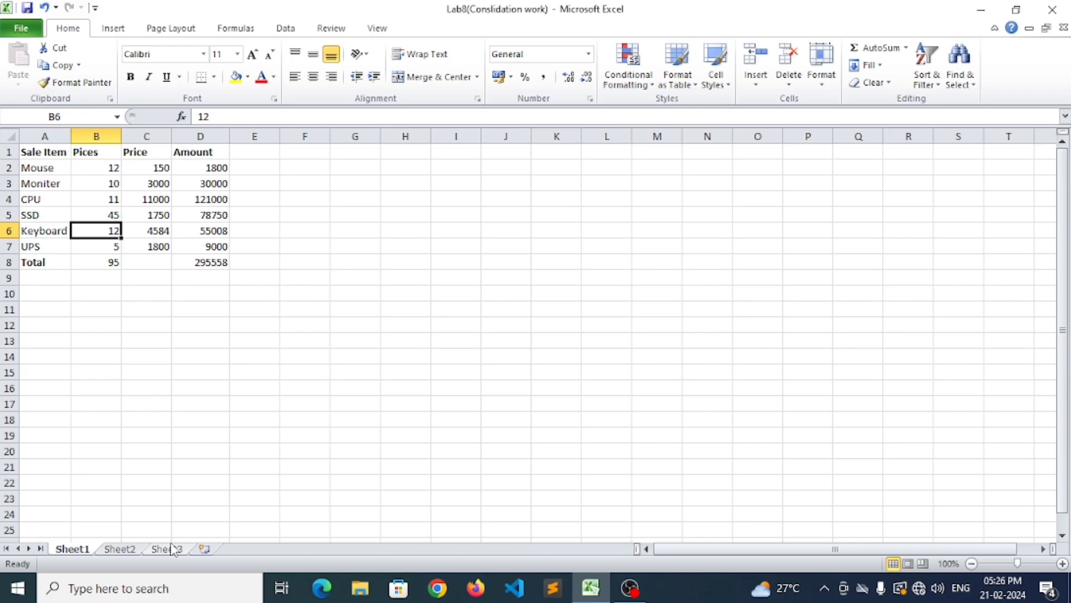
key("super+r")
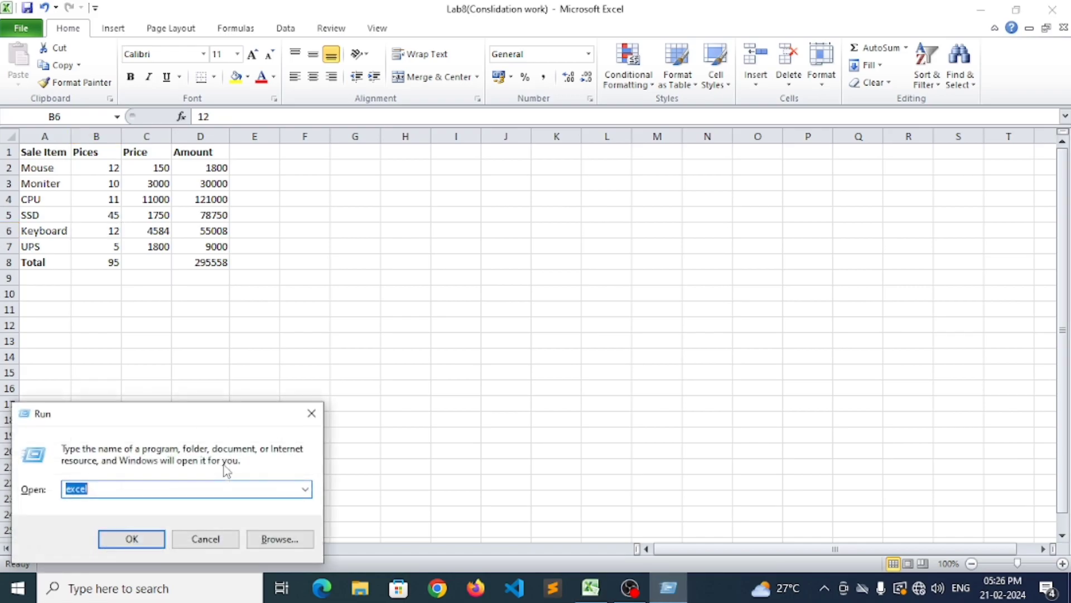
key("Return")
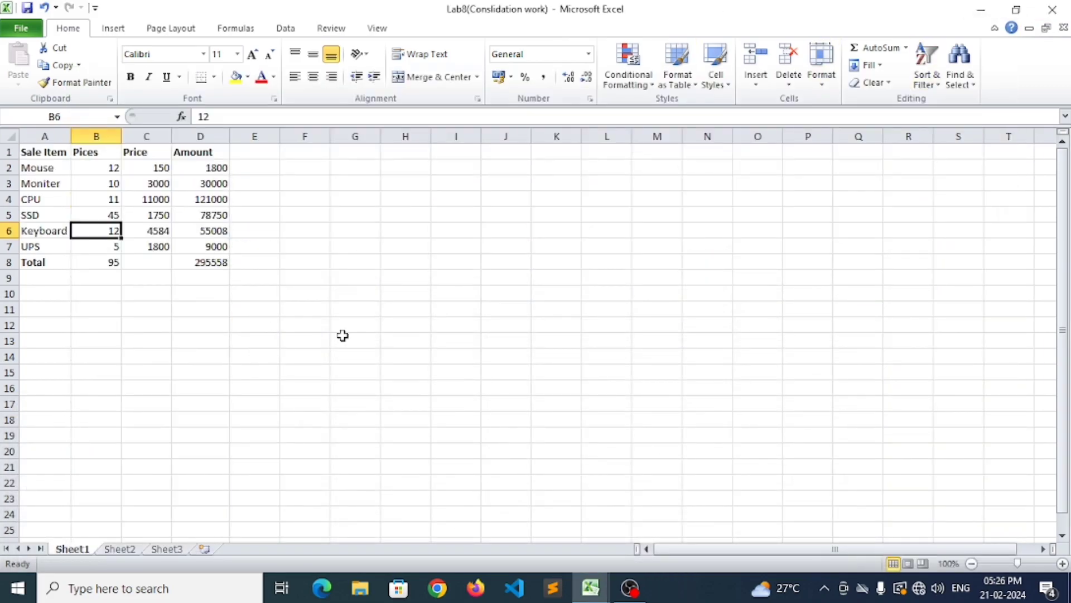
left_click_drag(226, 262, 142, 294)
left_click(299, 337)
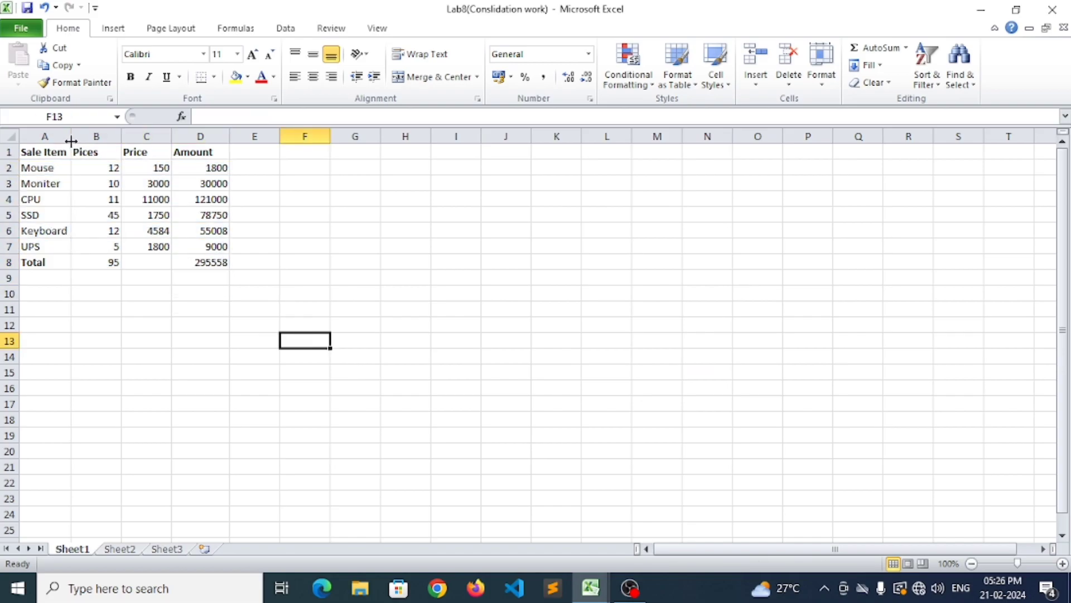
Copy the sale items, pieces and prices in A1:C7 of Sheet1 into Sheet1 of Book1, starting at A1
left_click_drag(35, 154, 125, 262)
left_click(92, 187)
left_click_drag(38, 149, 132, 245)
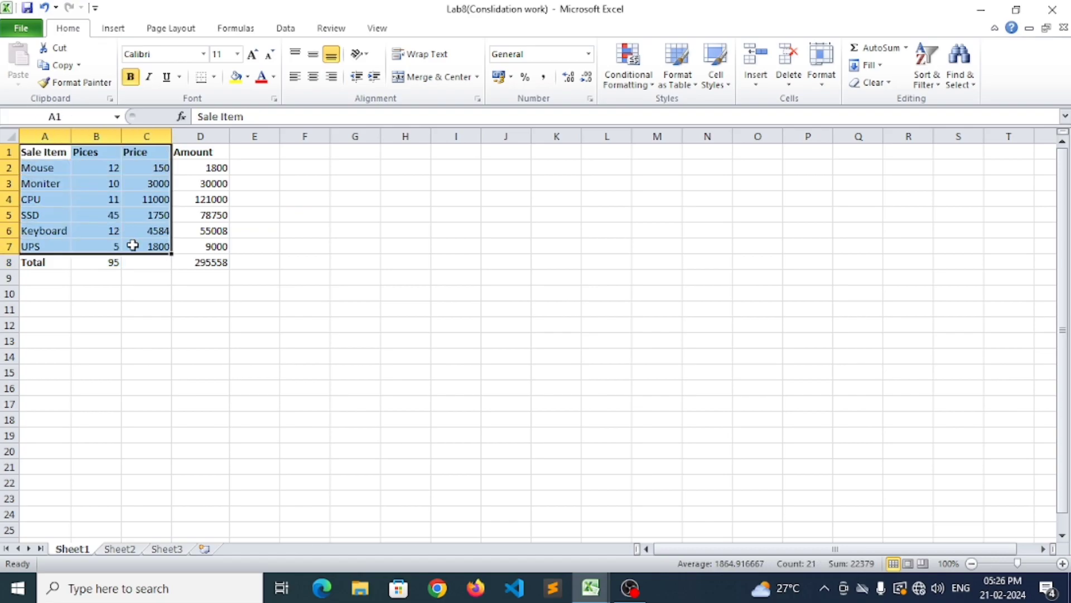
key("ctrl+c")
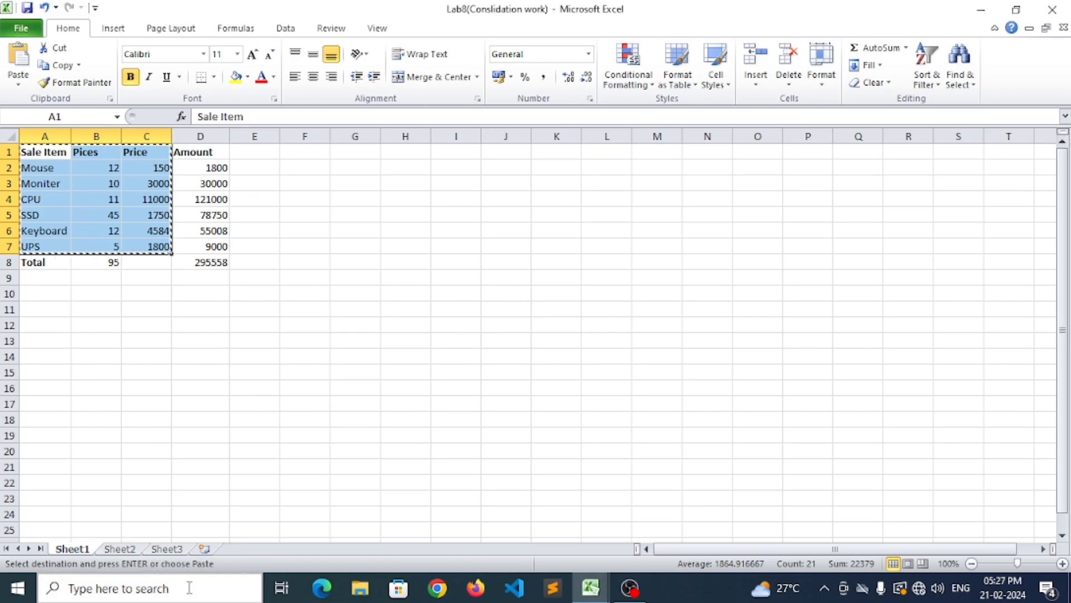
left_click(279, 588)
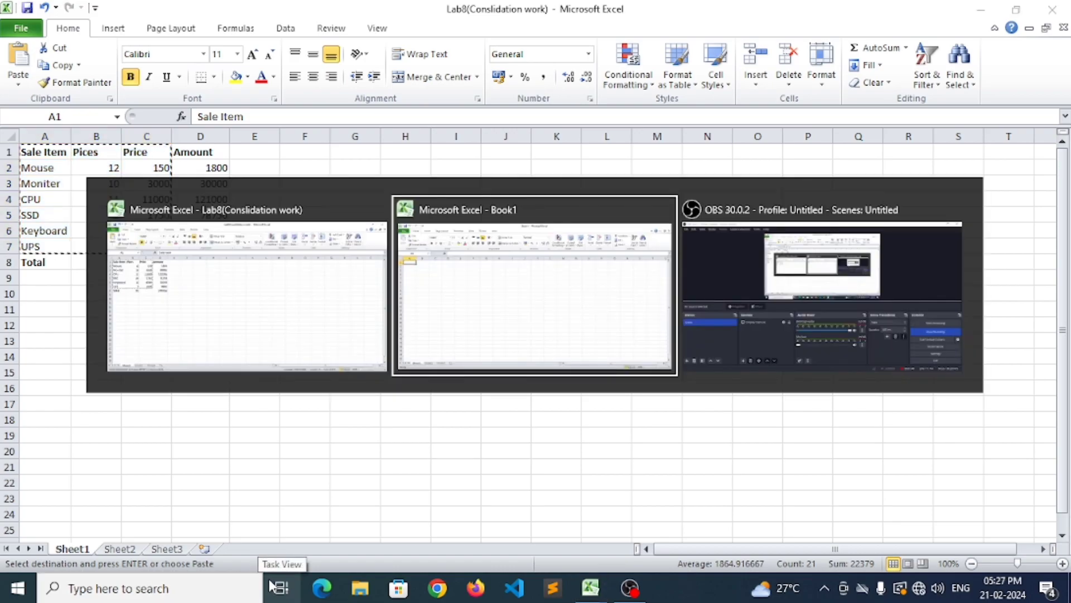
left_click(497, 296)
key("ctrl+v")
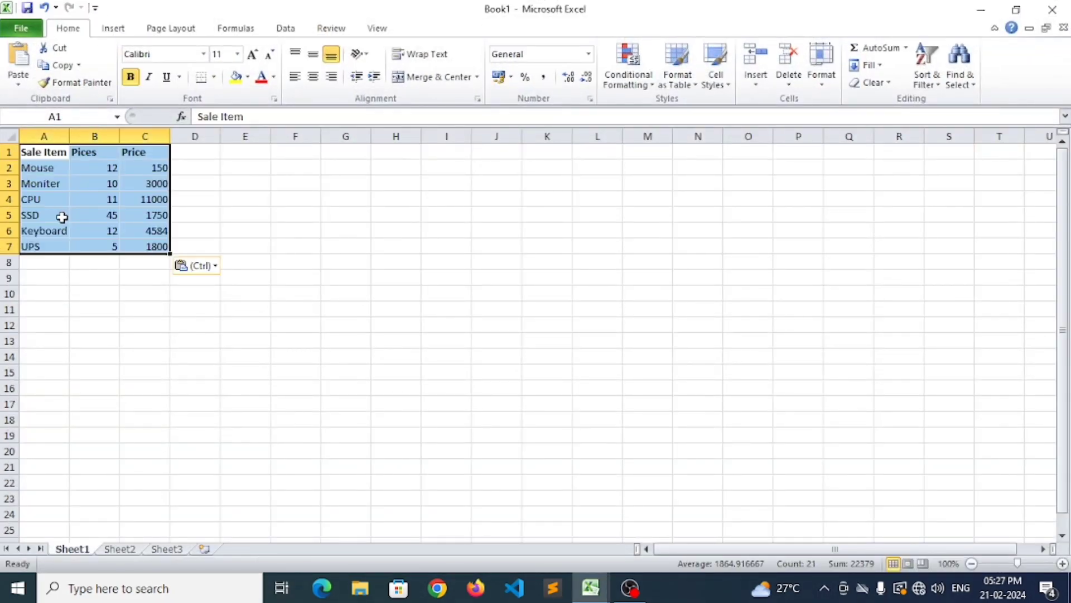
left_click(213, 419)
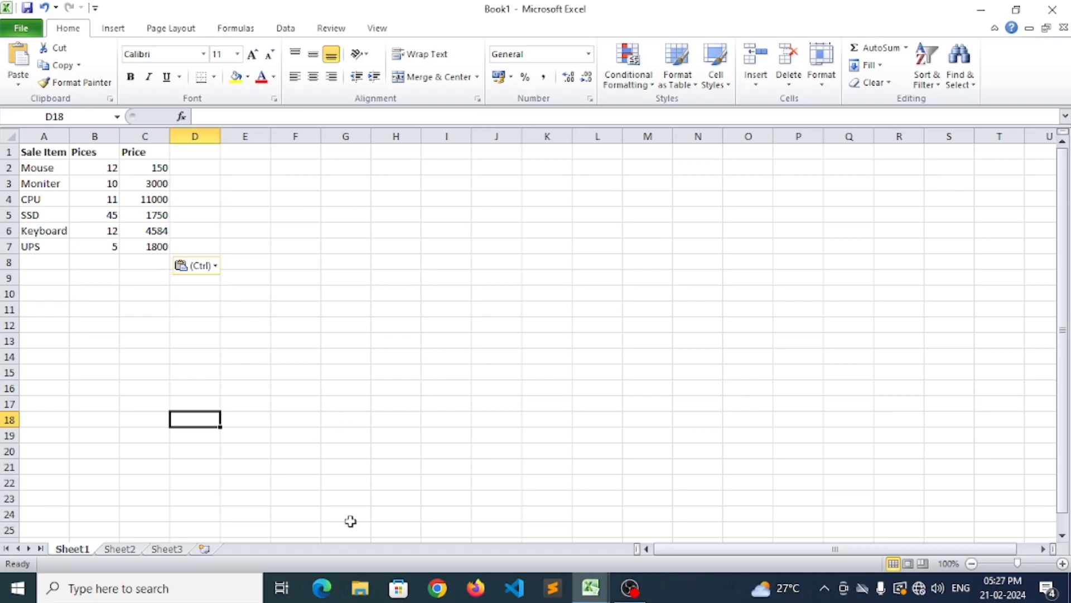
Copy the purchase items, pieces and prices in A1:C7 of Lab8's Sheet2 into Sheet2 of Book1, starting at A1
key("alt+Tab")
left_click(119, 548)
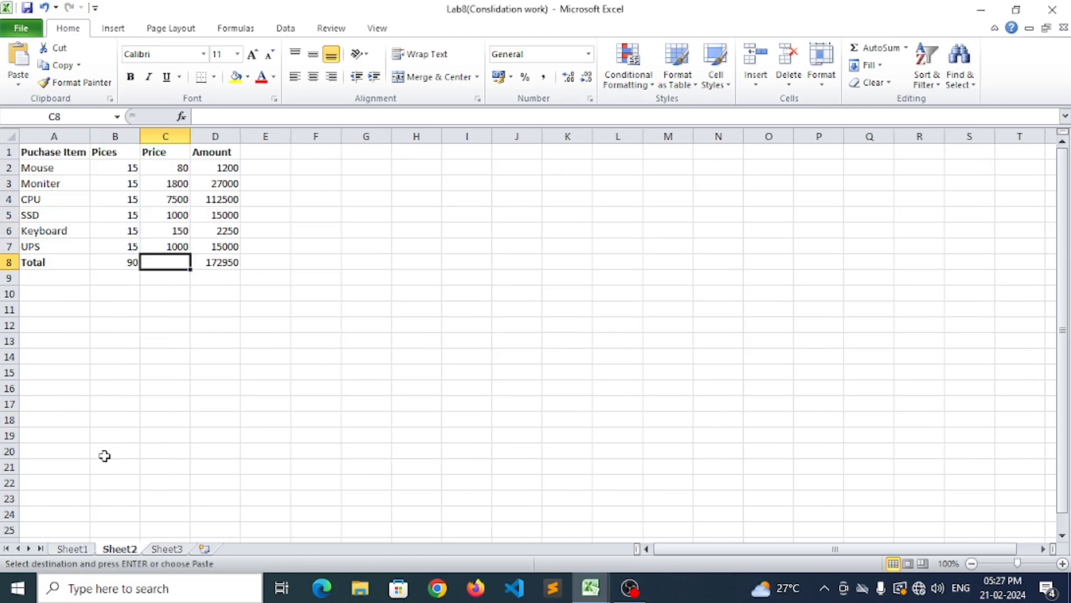
left_click_drag(33, 155, 144, 246)
key("ctrl+c")
key("alt+Tab")
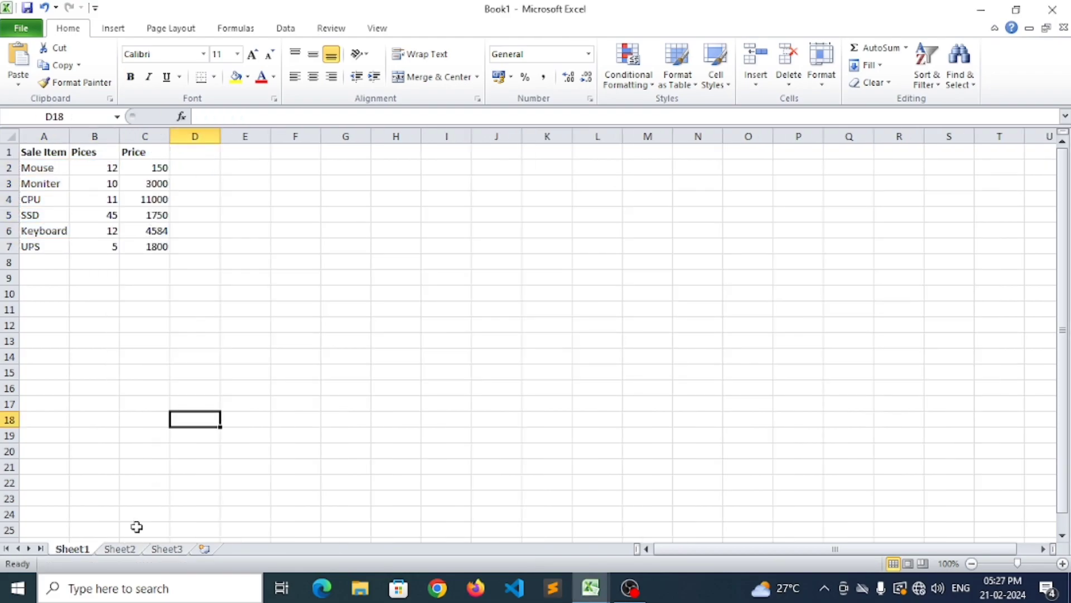
left_click(123, 550)
key("ctrl+v")
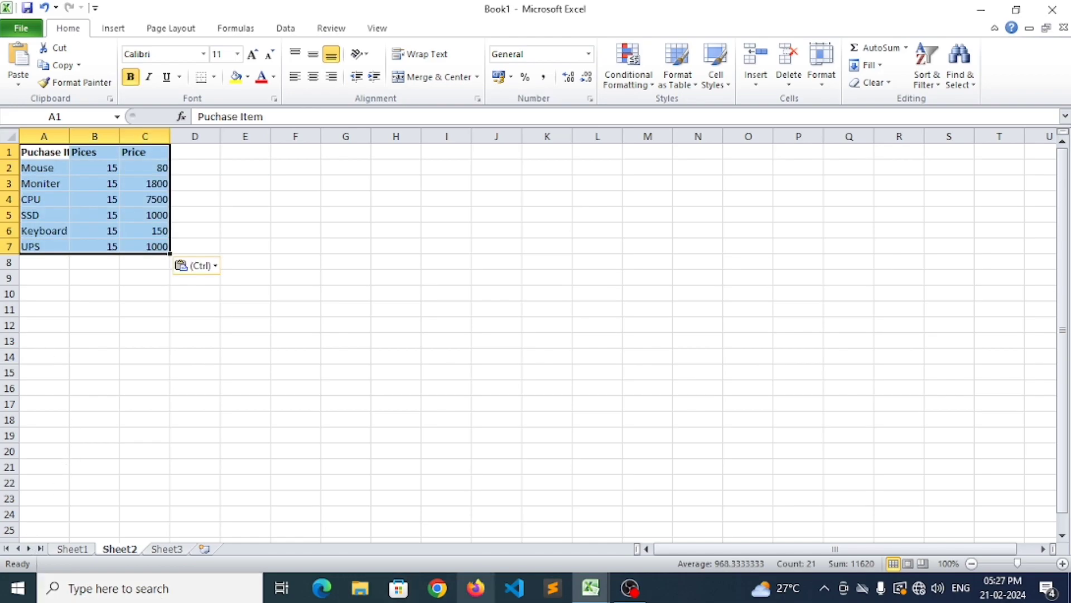
Close the Lab8(Conslidation work) workbook and return to Sheet2 of Book1
mouse_move(591, 588)
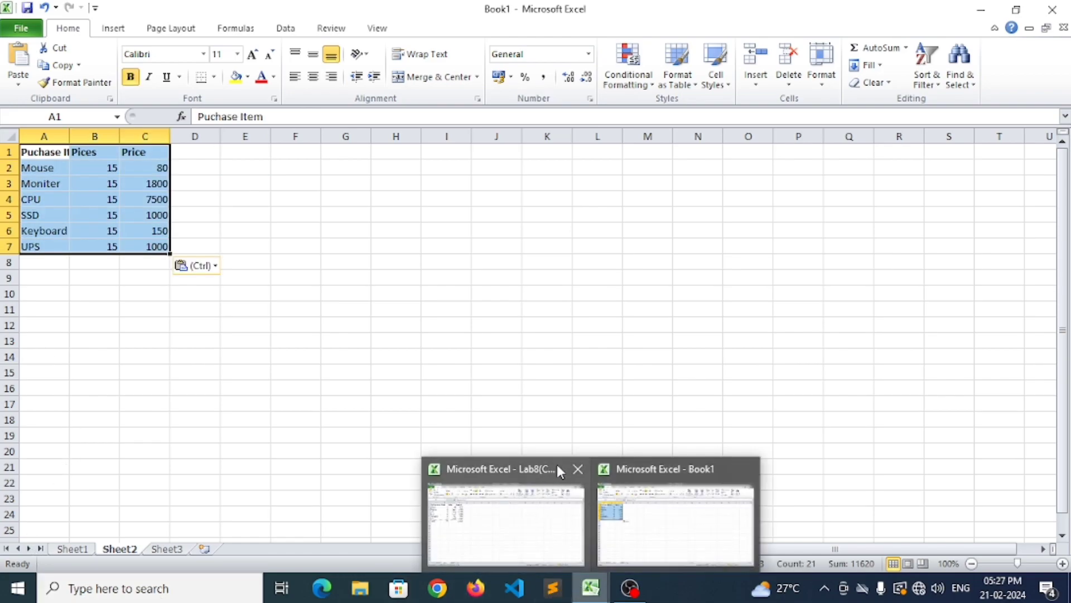
left_click(577, 470)
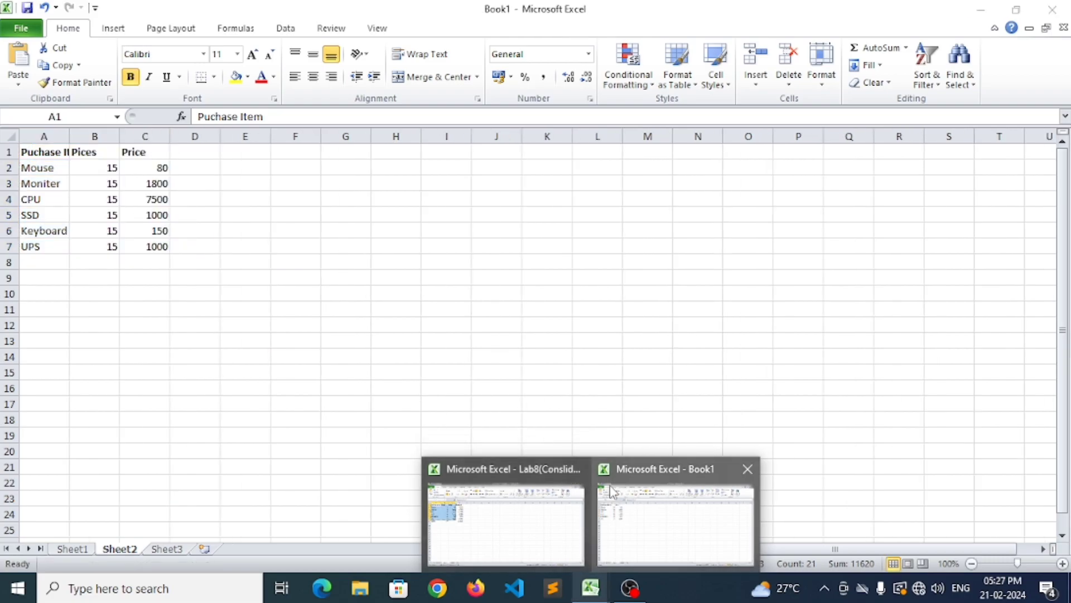
left_click(511, 314)
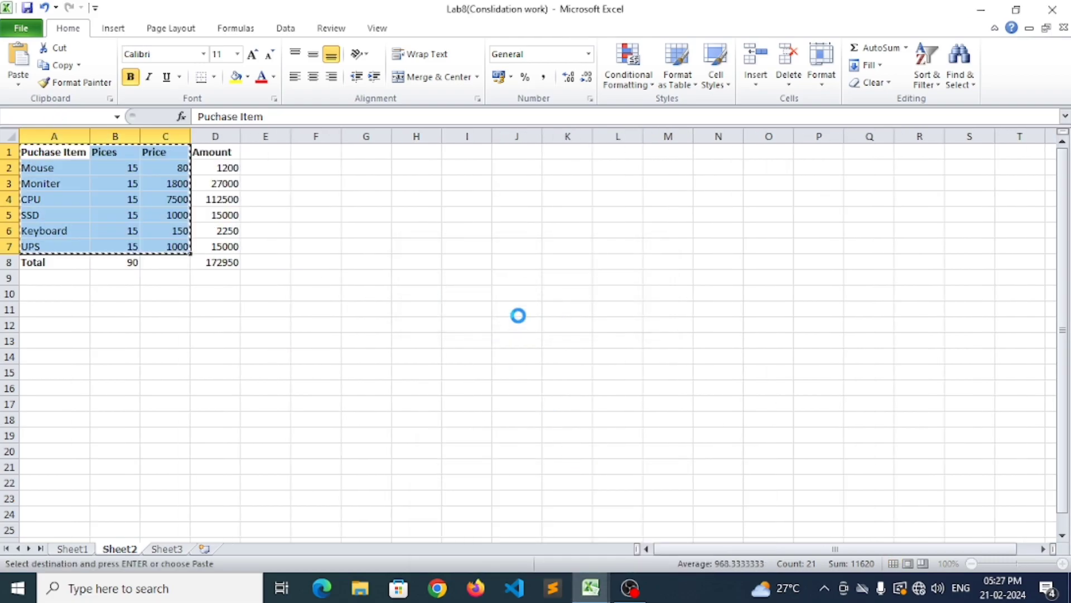
left_click(251, 308)
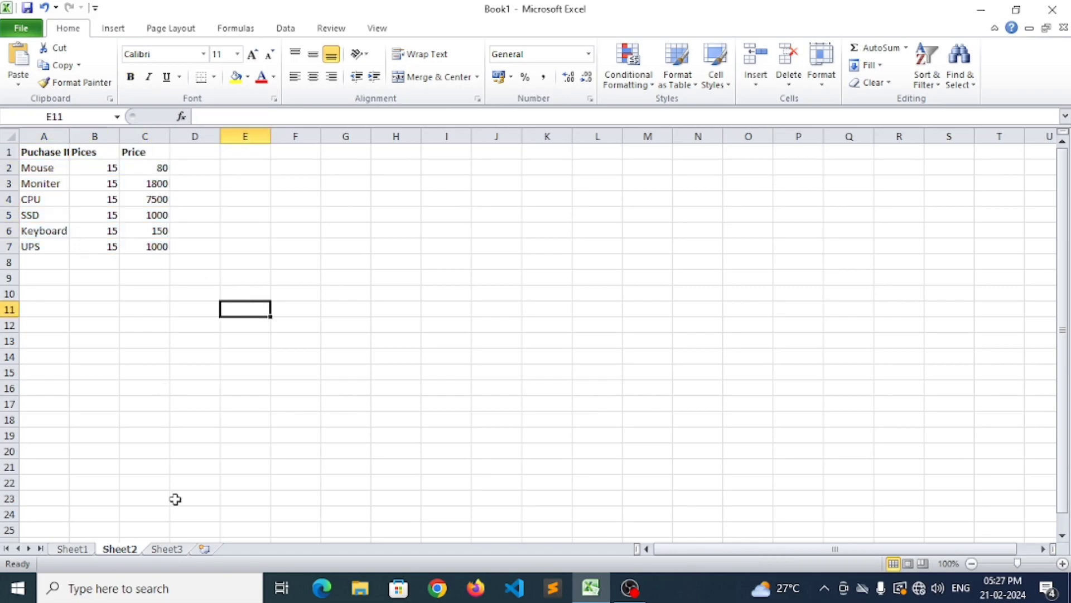
Rename Sheet1 of Book1, which holds the sale items, as Sales
left_click(73, 549)
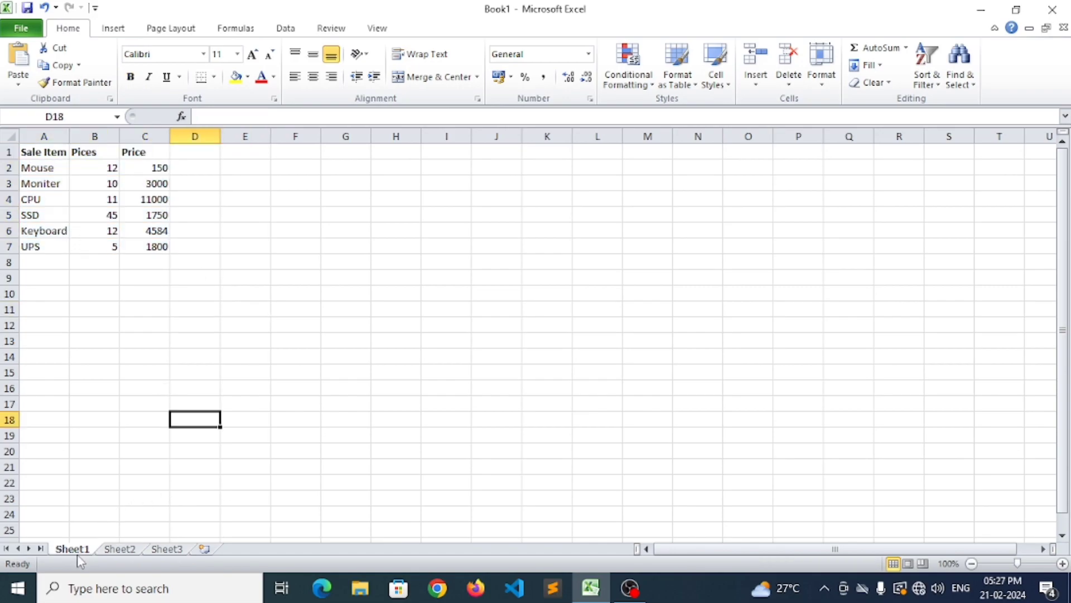
double_click(82, 551)
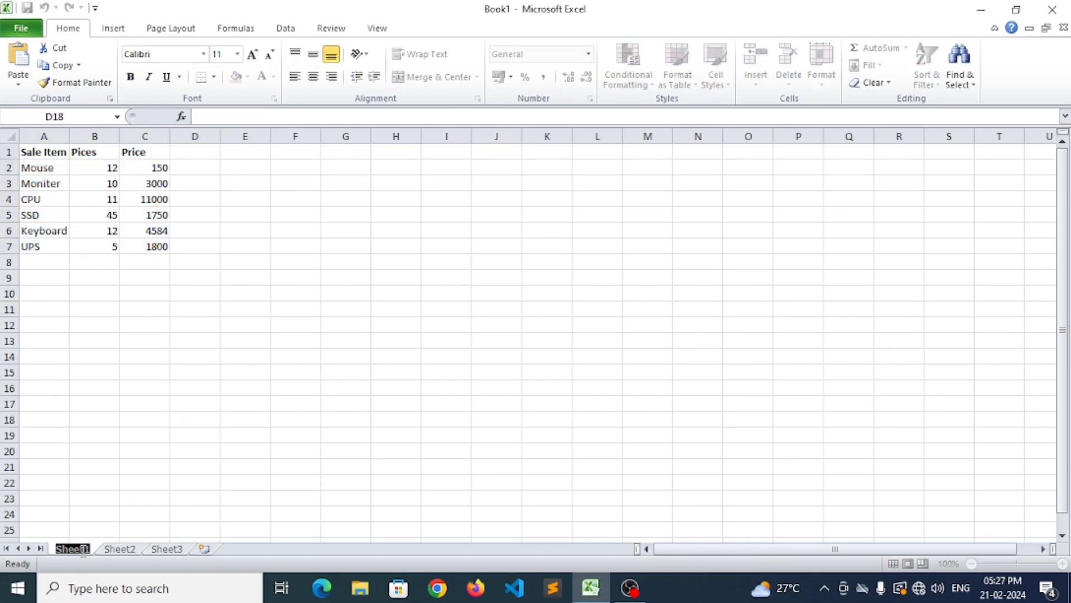
type("Sale")
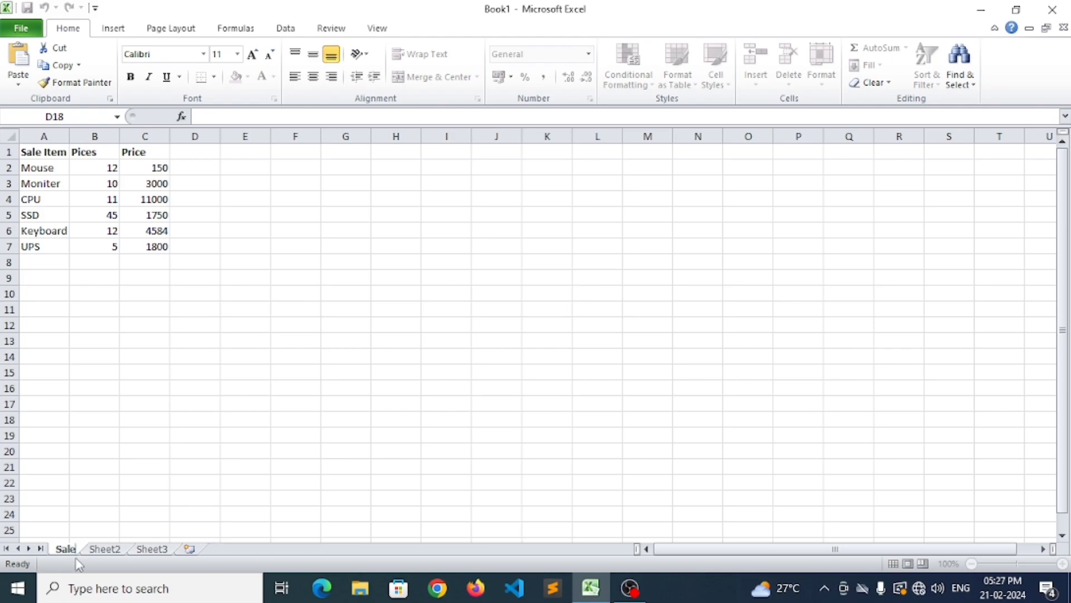
type("s")
key("Return")
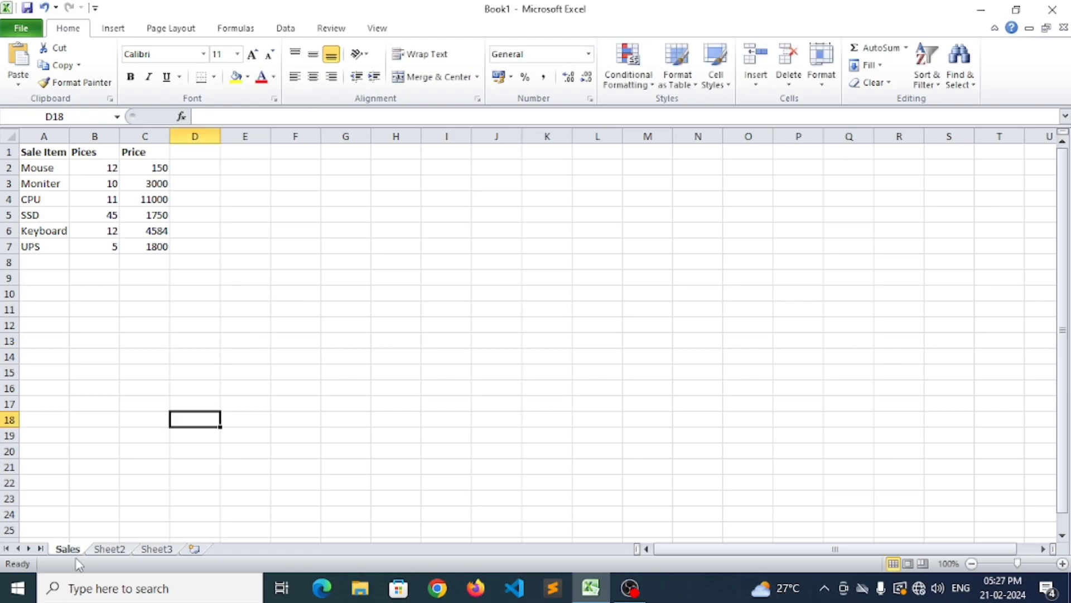
Rename Sheet2, which holds the purchase items, as Purchase
left_click(107, 549)
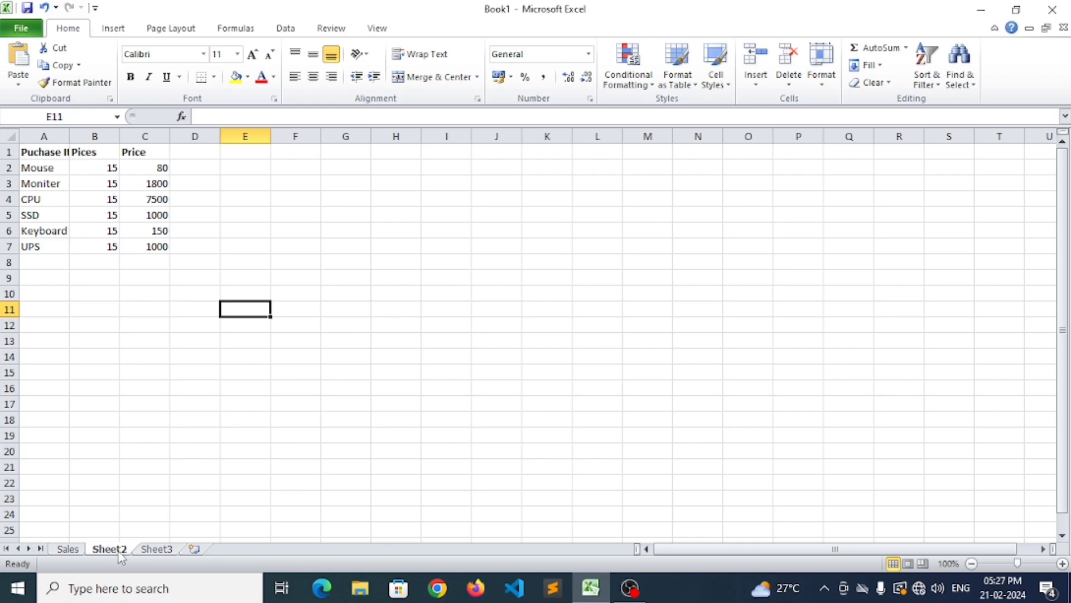
double_click(118, 551)
type("Purchase")
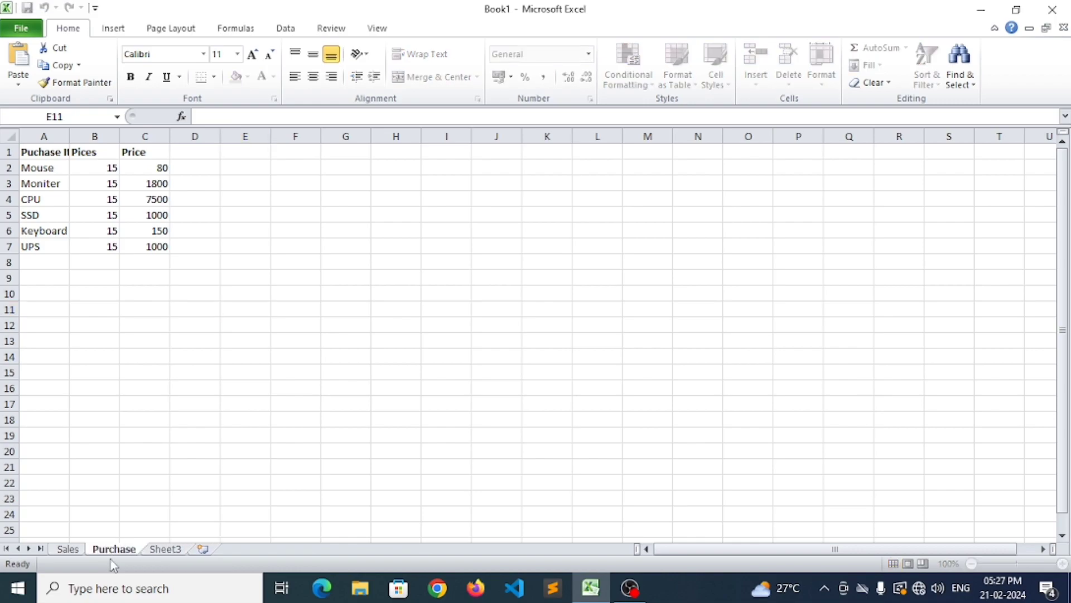
key("Return")
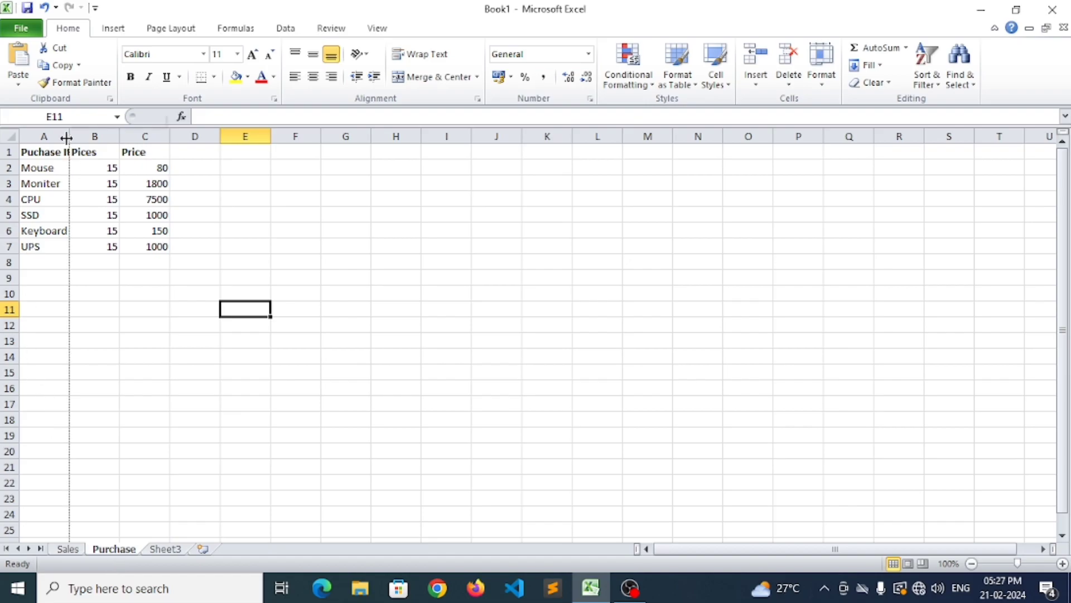
Fit column A of the Purchase sheet to its contents and enter the header Amount in D1
double_click(66, 137)
left_click(206, 154)
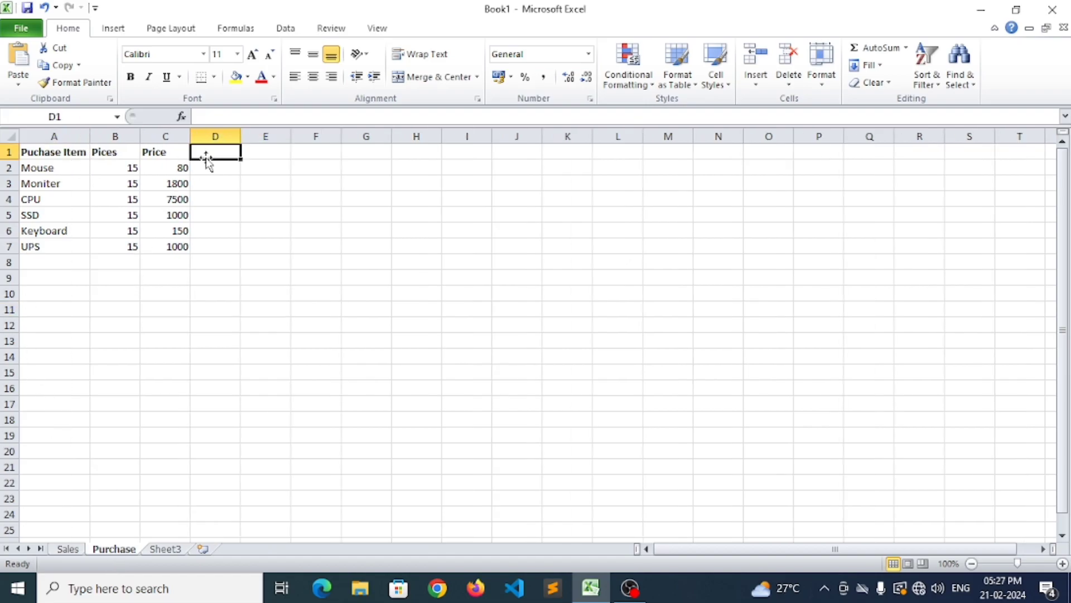
type("Amounty")
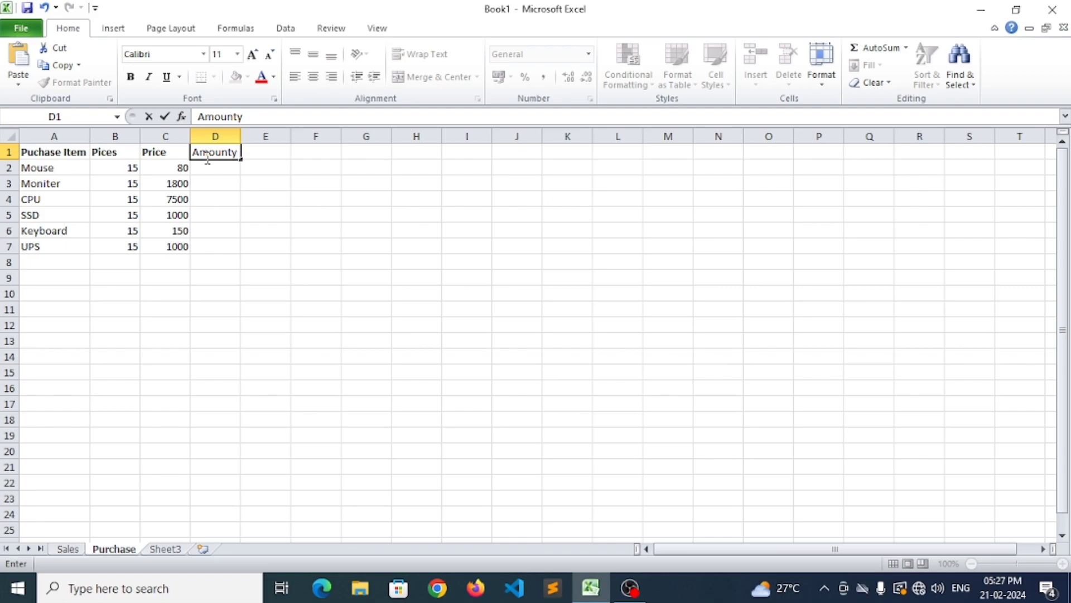
left_click(201, 219)
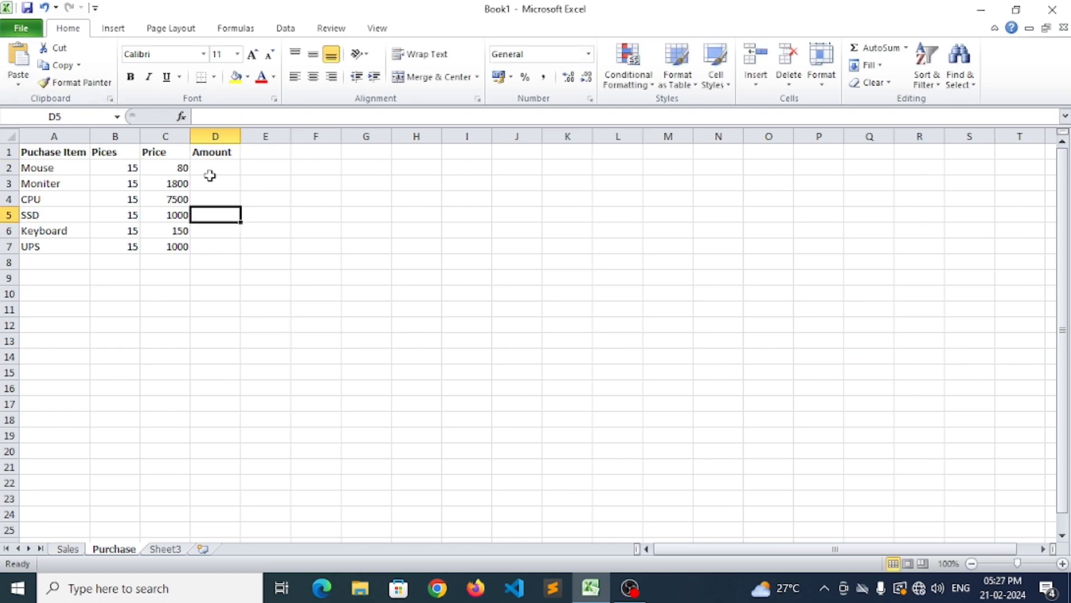
Calculate each Purchase item's amount with =C2*B2 in D2 and fill the formula down to D7
left_click(214, 169)
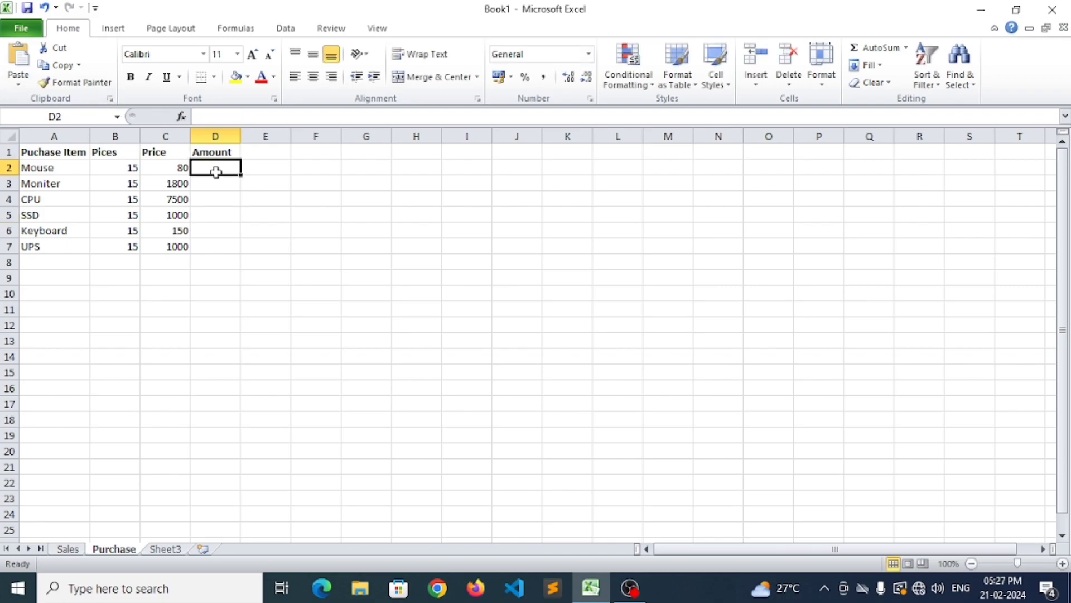
type("=")
left_click(180, 168)
type("*")
left_click(136, 168)
key("Return")
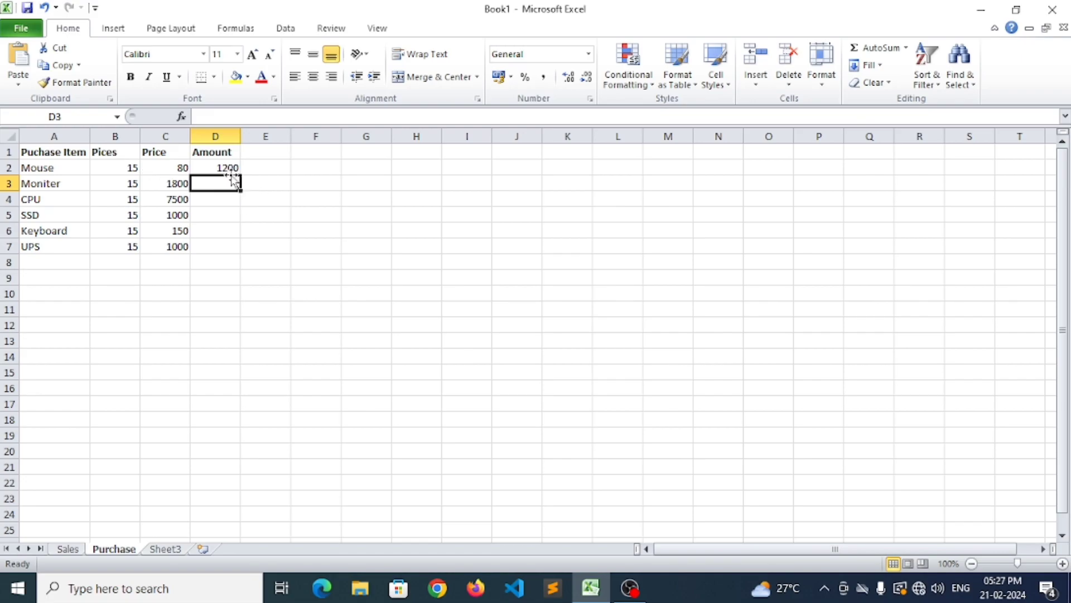
left_click(226, 158)
left_click(229, 167)
double_click(243, 175)
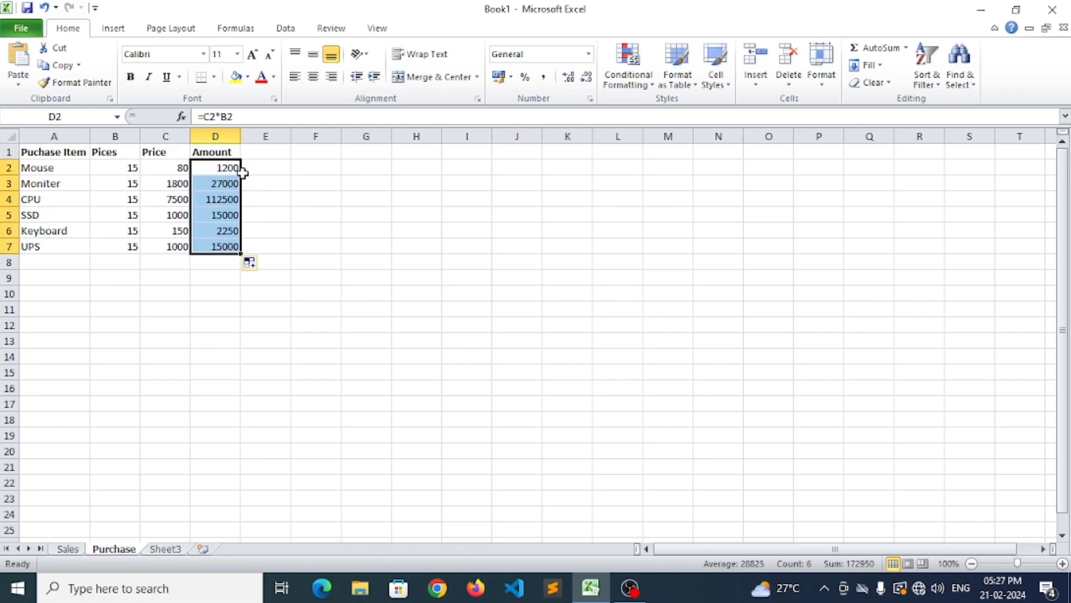
Sum the Amount column in D8 and the Pices column in B8 of the Purchase sheet
left_click(219, 261)
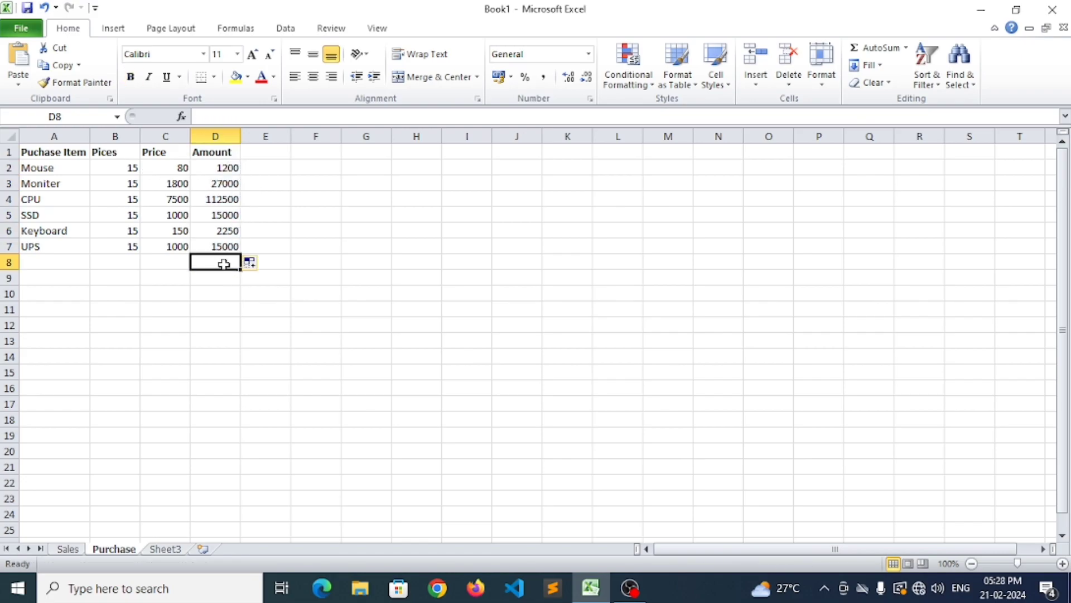
key("alt+equal")
key("Return")
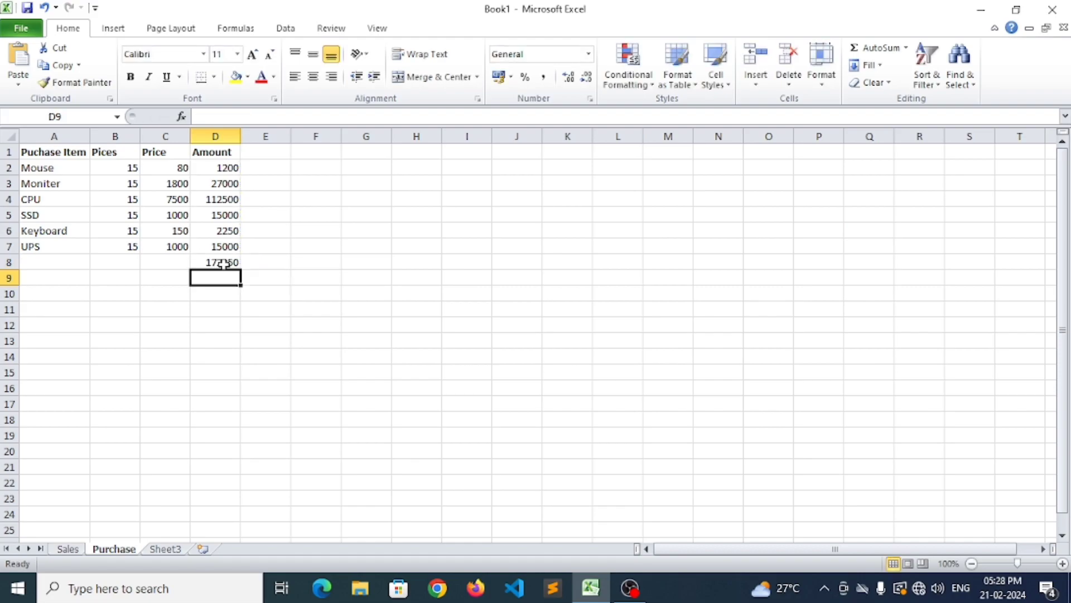
left_click(128, 257)
key("alt+equal")
key("Return")
Label the totals row of the Purchase sheet Total in A8 and make the label bold
left_click(66, 262)
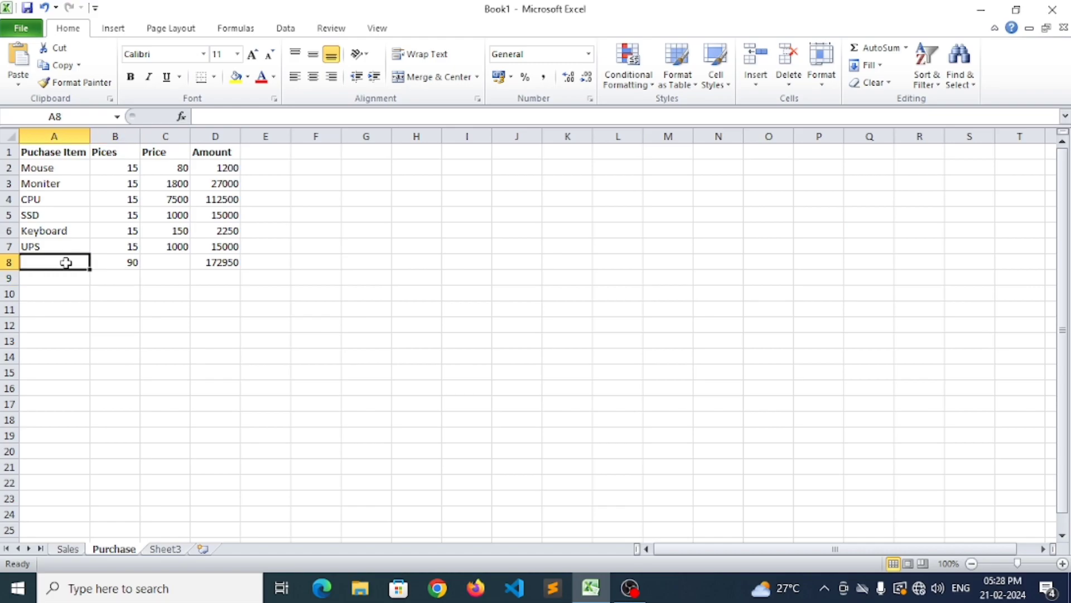
type("To")
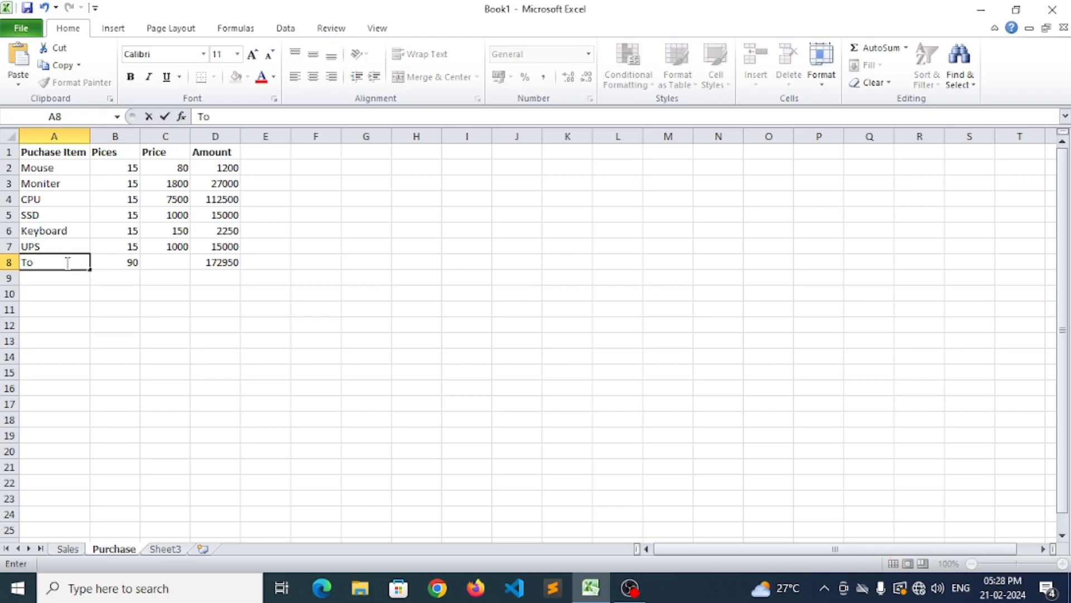
type("tal")
key("Return")
left_click(67, 262)
left_click(130, 77)
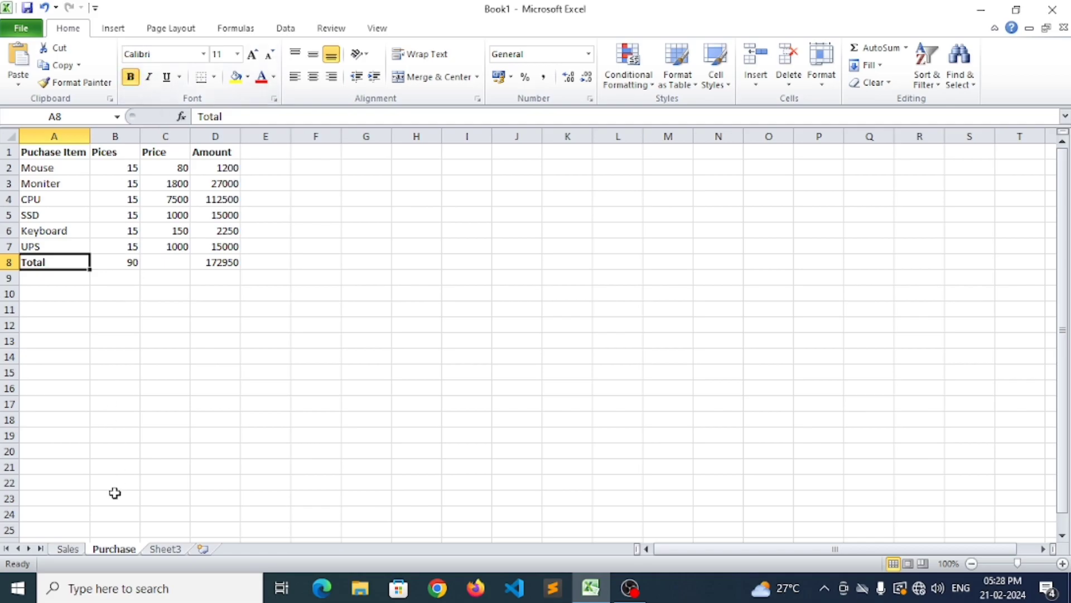
Enter the header Amount in D1 of the Sales sheet
left_click(78, 550)
left_click(187, 155)
type("Amount")
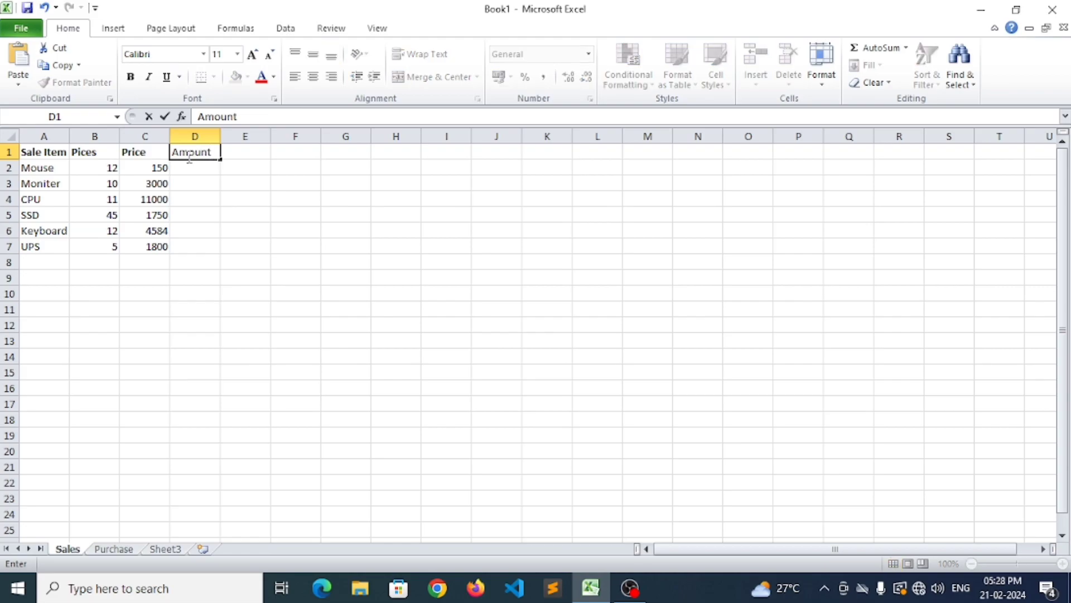
key("Return")
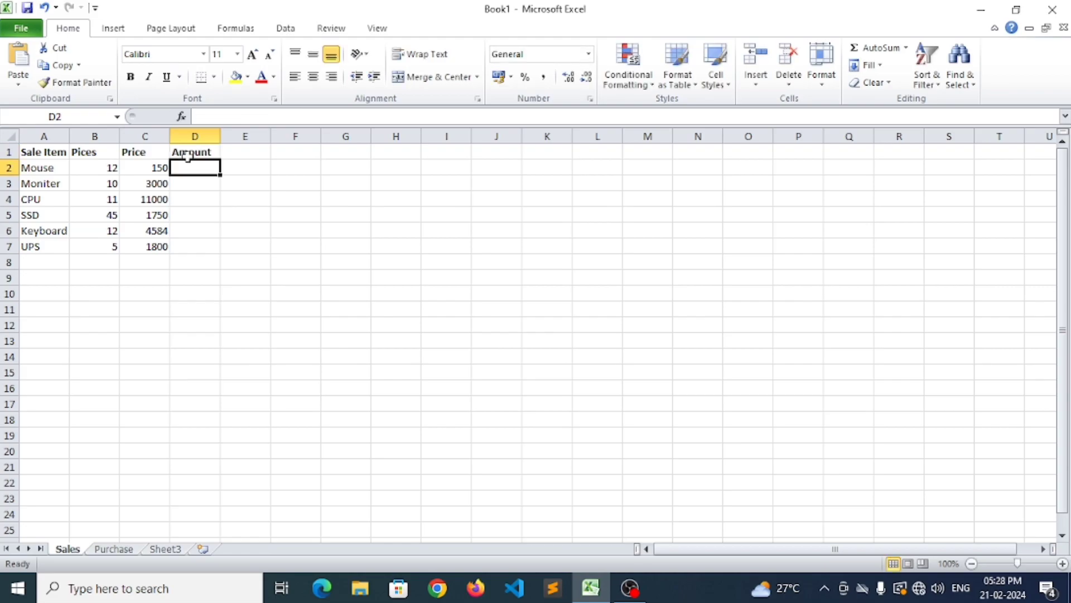
Calculate each Sales item's amount with =C2*B2 in D2 and fill the formula down to D7
type("=")
left_click(153, 165)
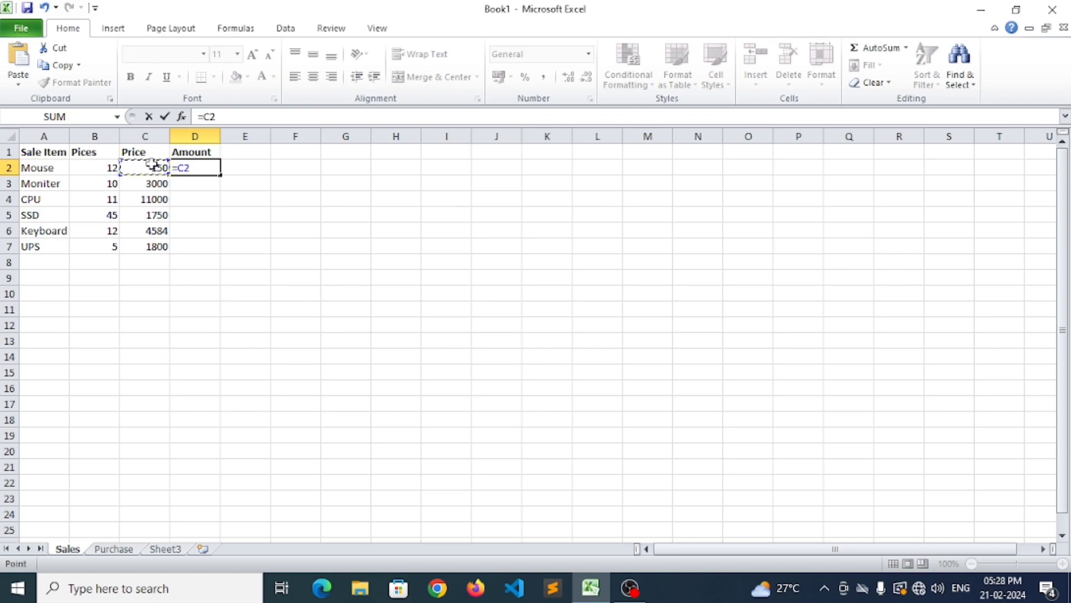
type("*")
left_click(110, 167)
key("Return")
left_click(194, 168)
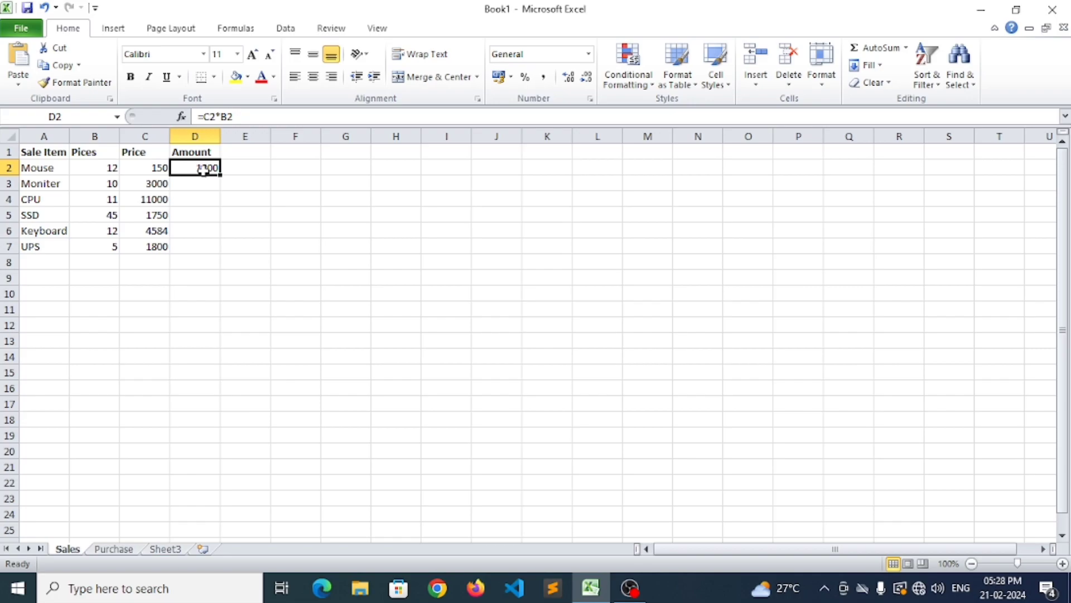
double_click(220, 175)
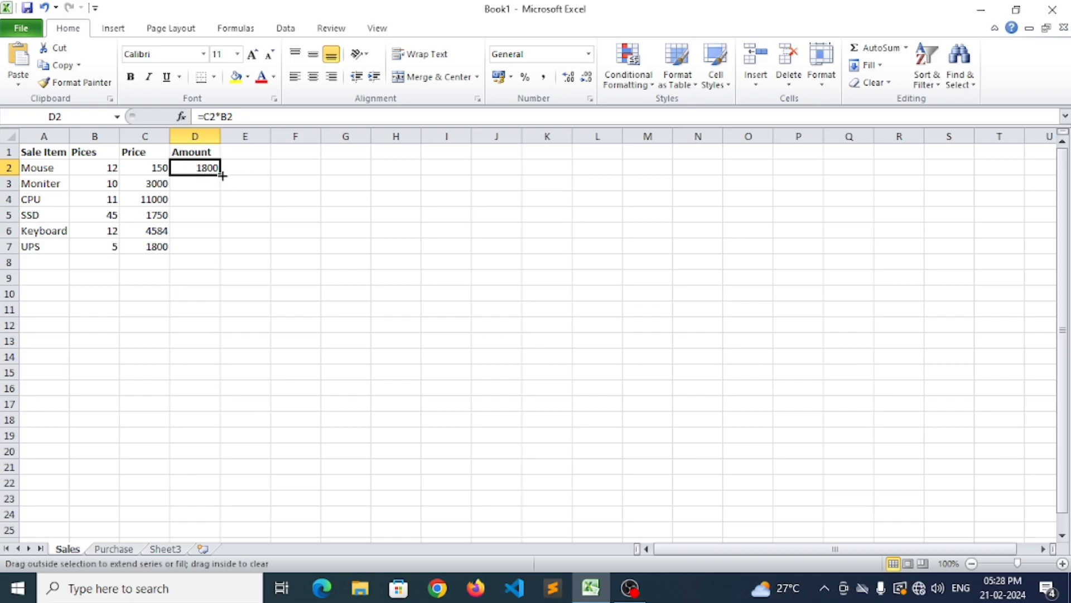
Sum the Amount column in D8 and the Pices column in B8 of the Sales sheet
left_click(192, 264)
key("alt+equal")
key("Return")
key("Left")
key("Left")
key("Up")
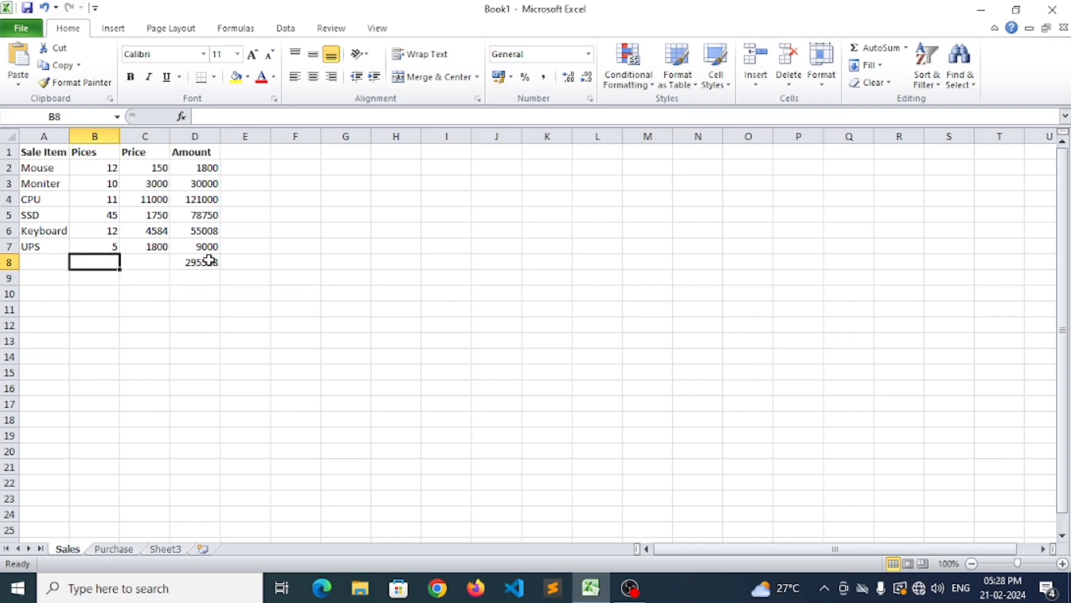
key("alt+equal")
key("Return")
Label the totals row of the Sales sheet Total in A8 and make the label bold
left_click(58, 265)
type("Total")
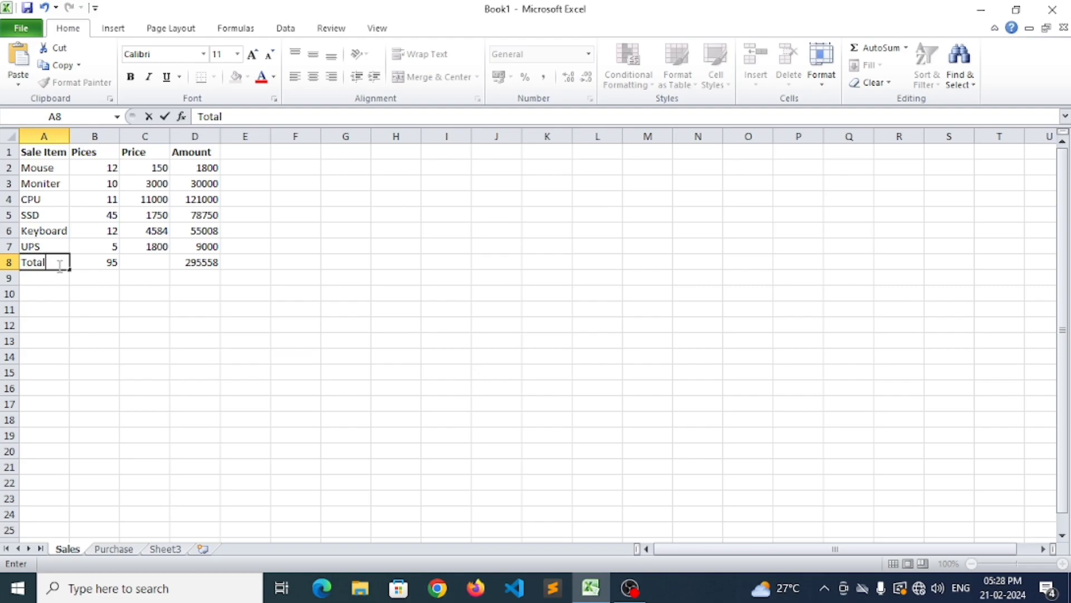
left_click(130, 76)
left_click(224, 282)
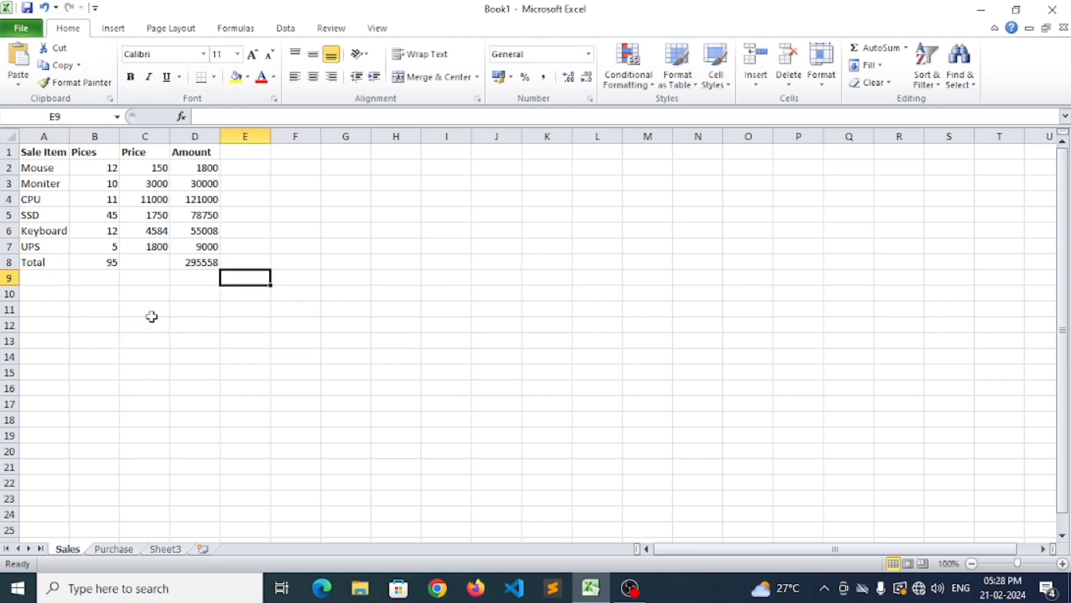
left_click(55, 265)
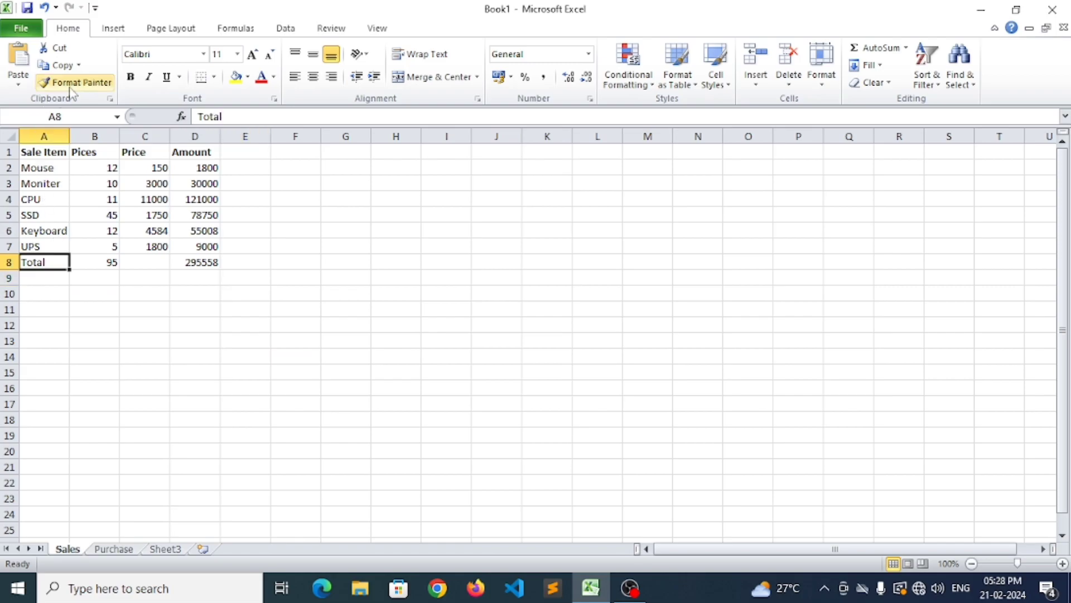
left_click(130, 76)
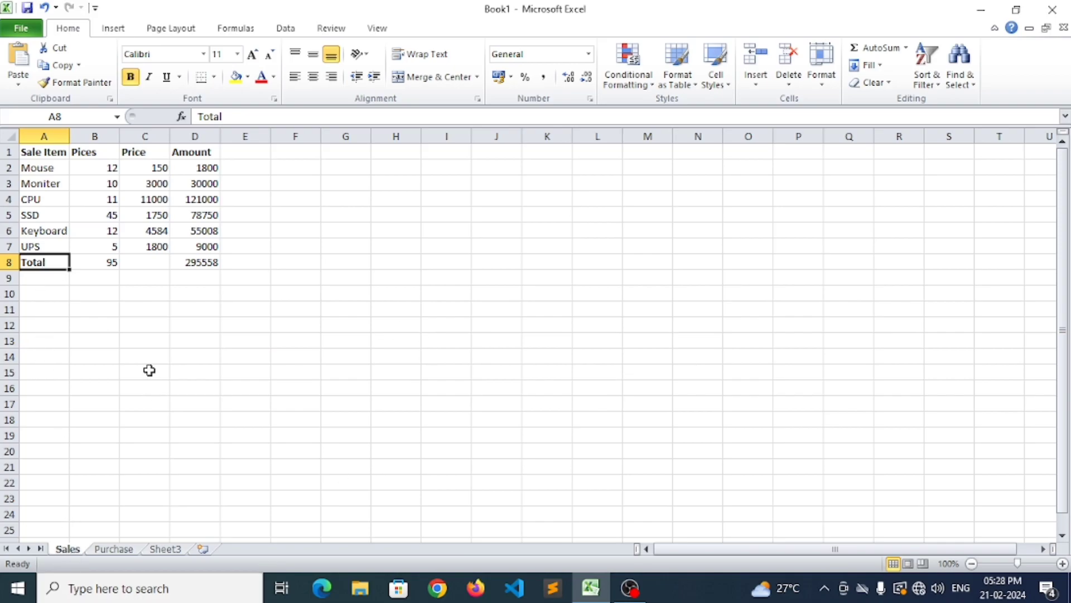
left_click(197, 264)
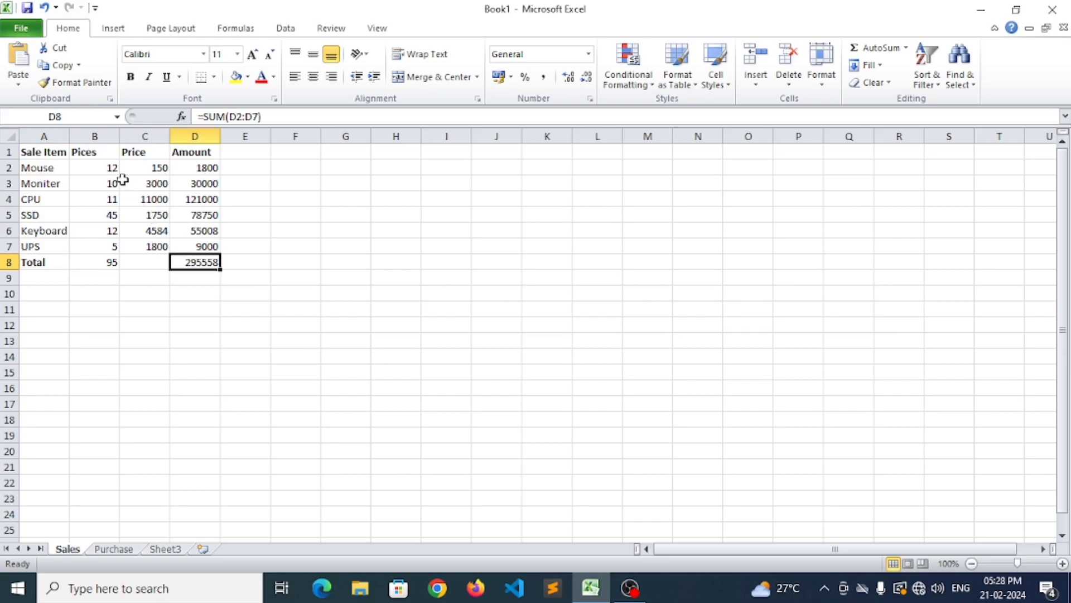
left_click(103, 267)
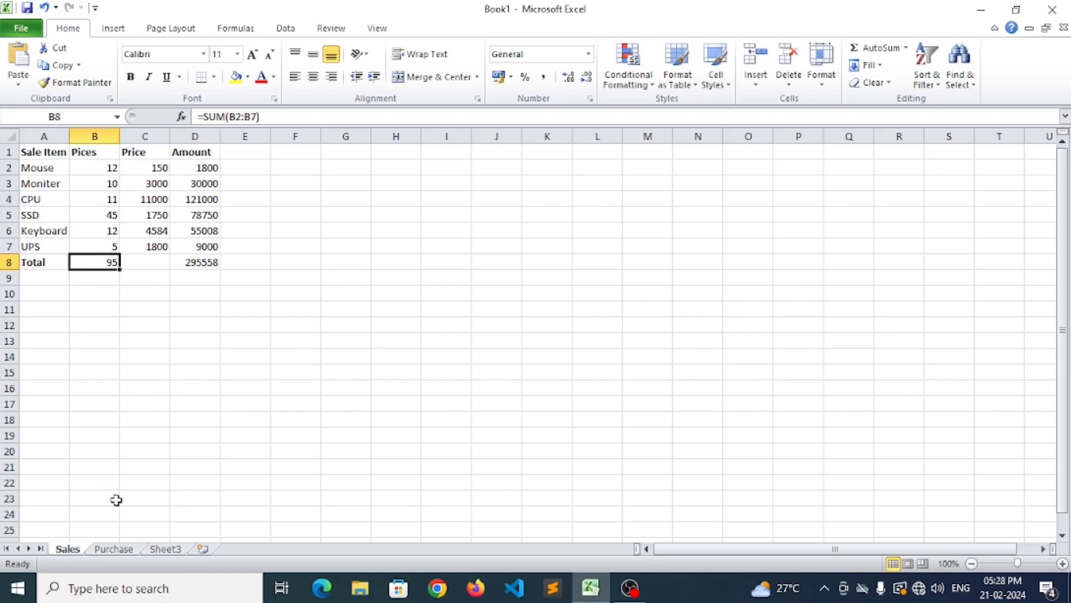
left_click(132, 549)
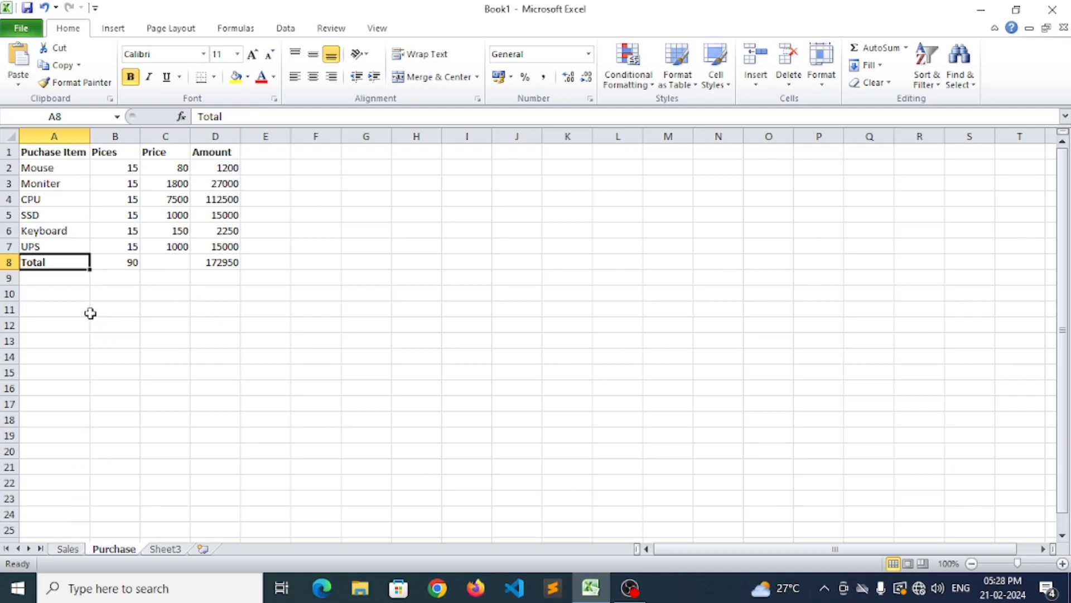
left_click(213, 263)
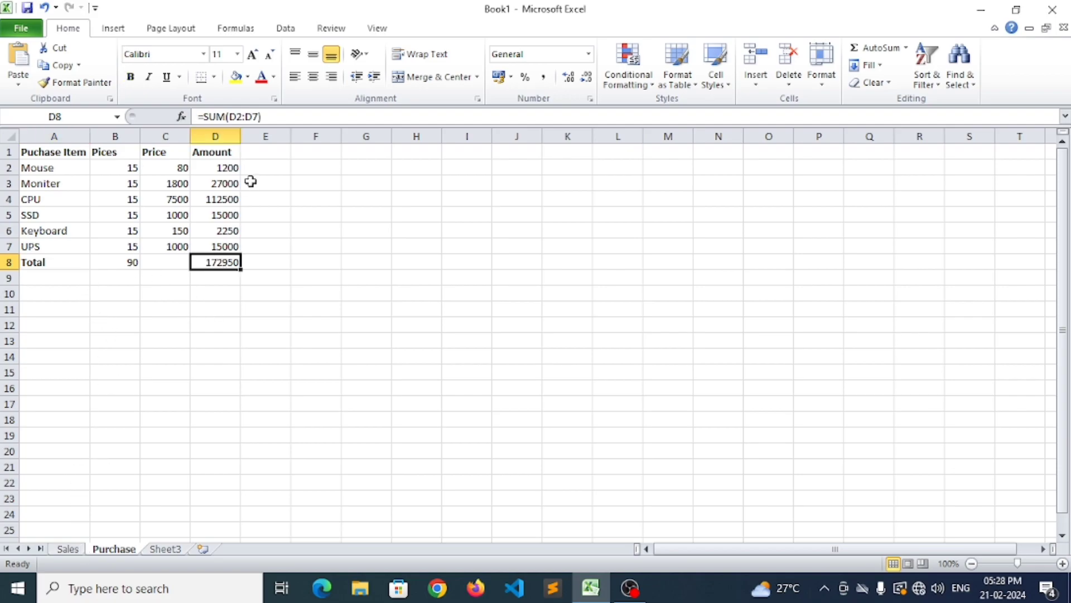
Set the SSD quantity in B5 of the Sales sheet to 5
left_click(66, 549)
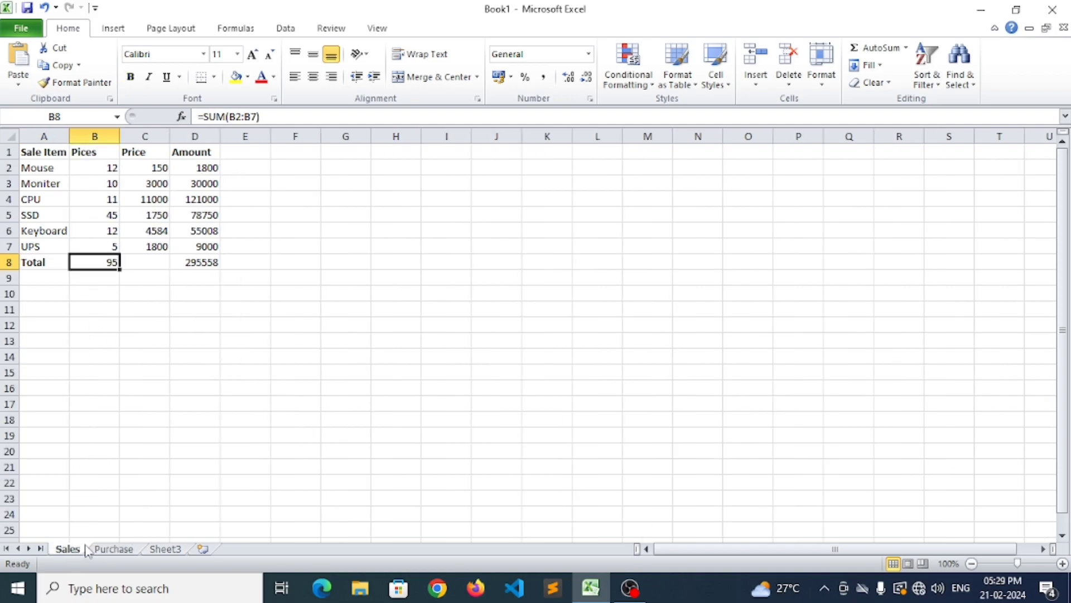
left_click(109, 218)
type("5")
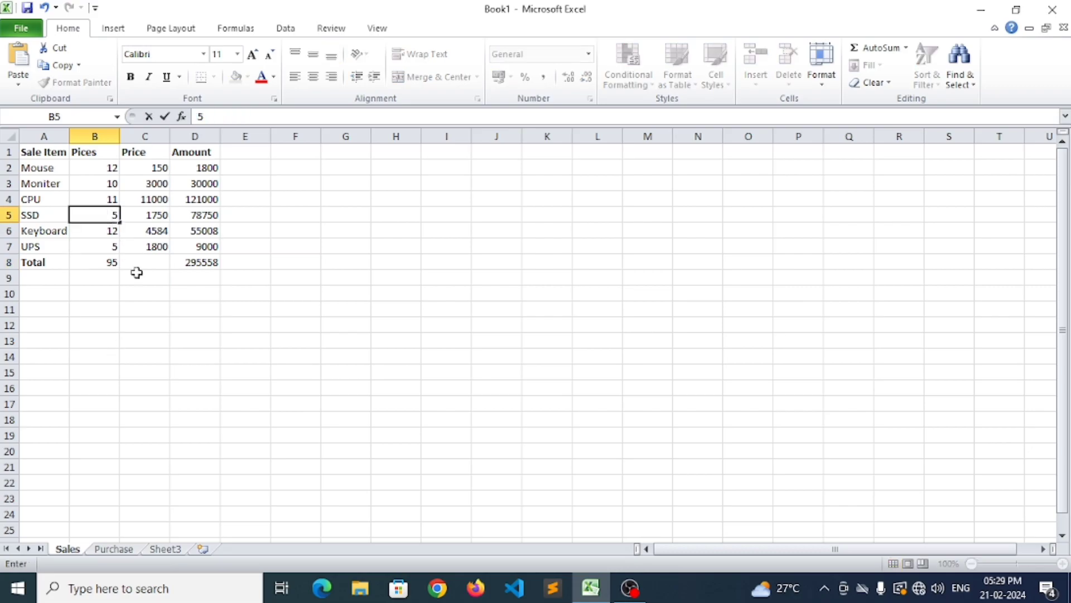
key("Return")
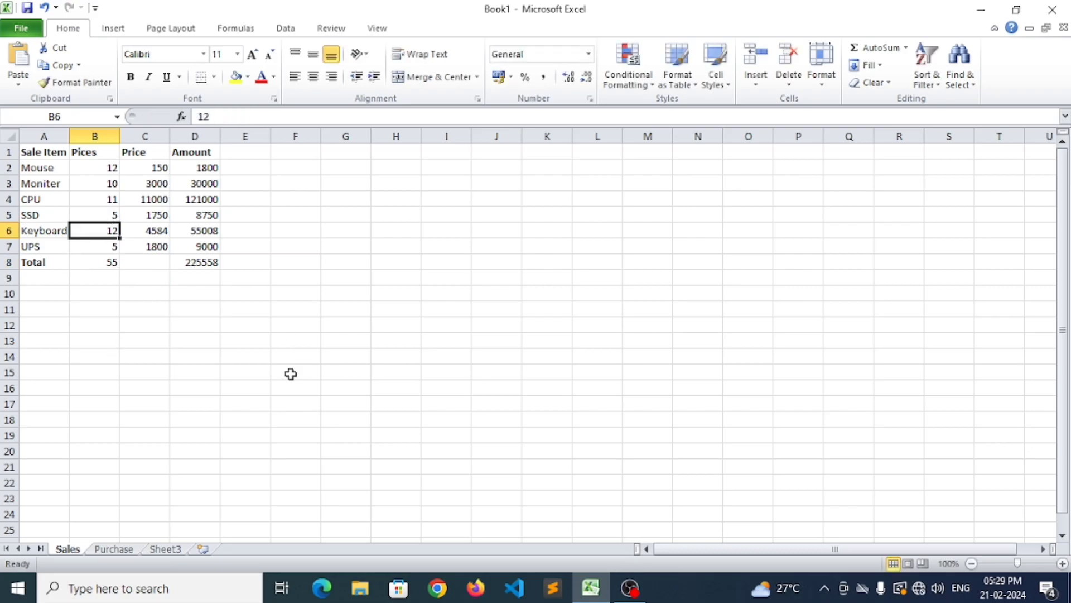
On the Purchase sheet, set the Moniter quantity in B3 to 45 and the Keyboard quantity in B6 to 32
left_click(120, 549)
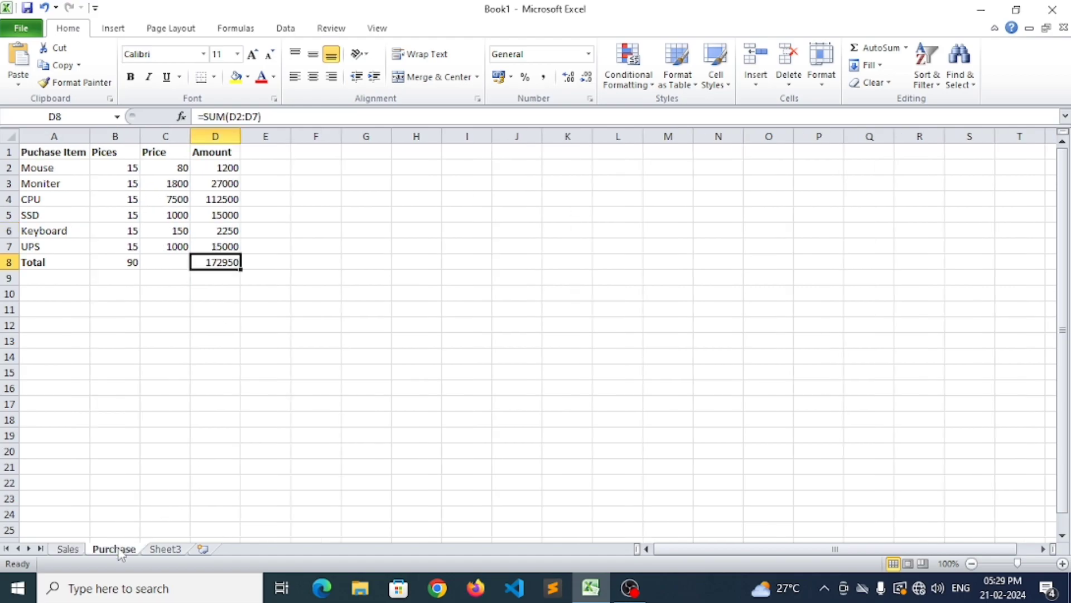
left_click(128, 179)
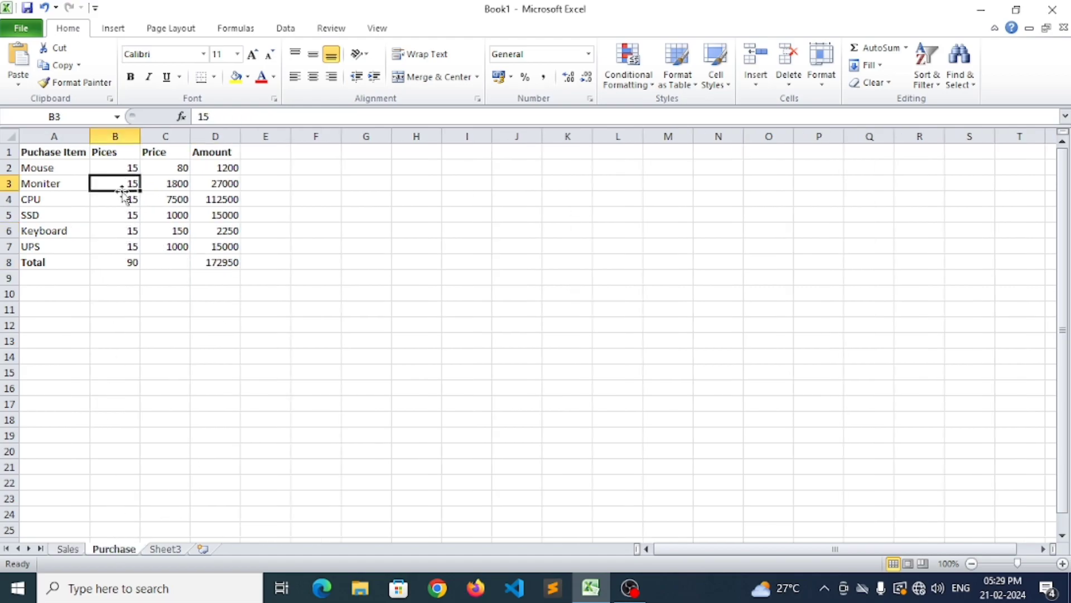
type("45")
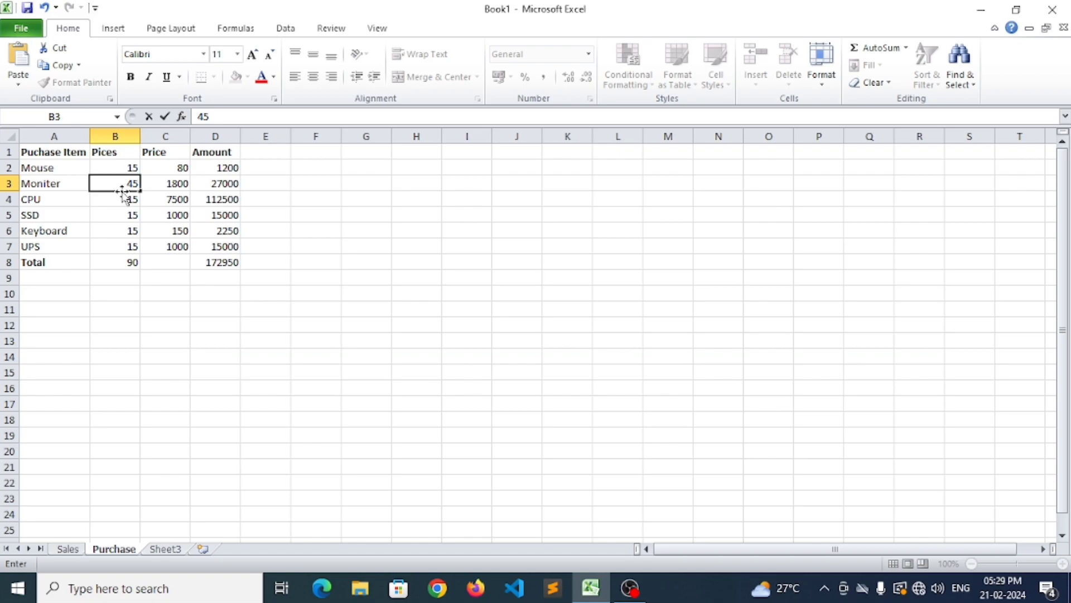
key("Return")
key("Return")
key("Return")
type("32")
key("Return")
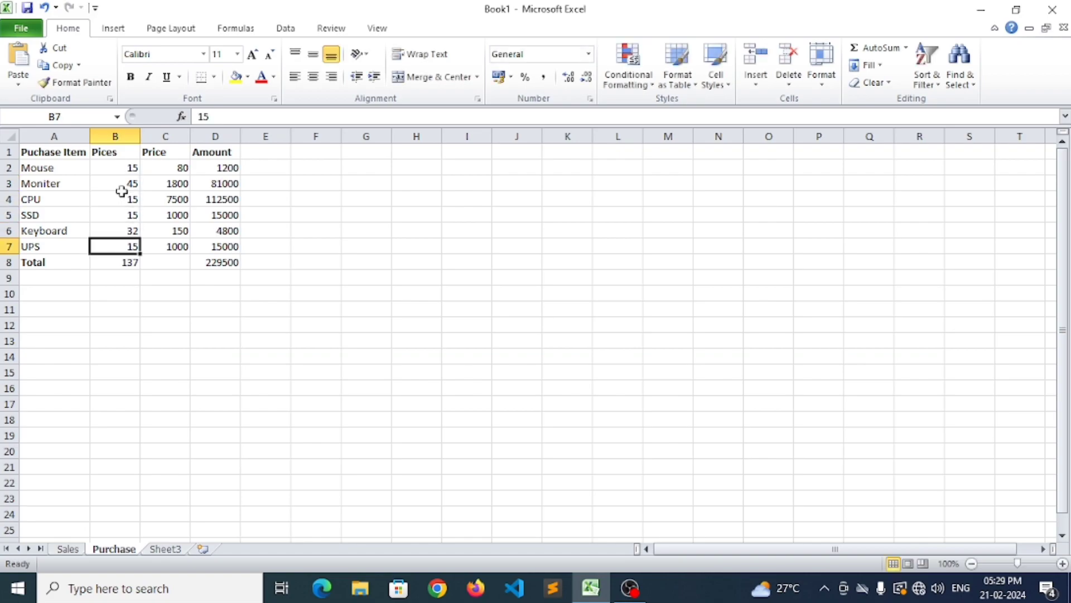
Rename Sheet3 as Total
left_click(166, 548)
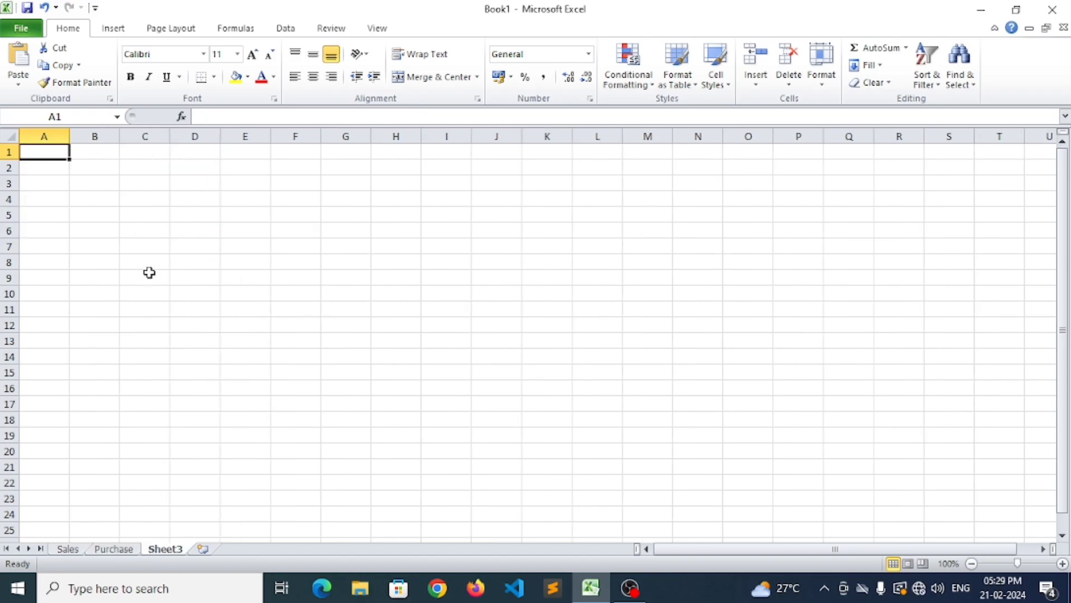
double_click(169, 550)
type("Total")
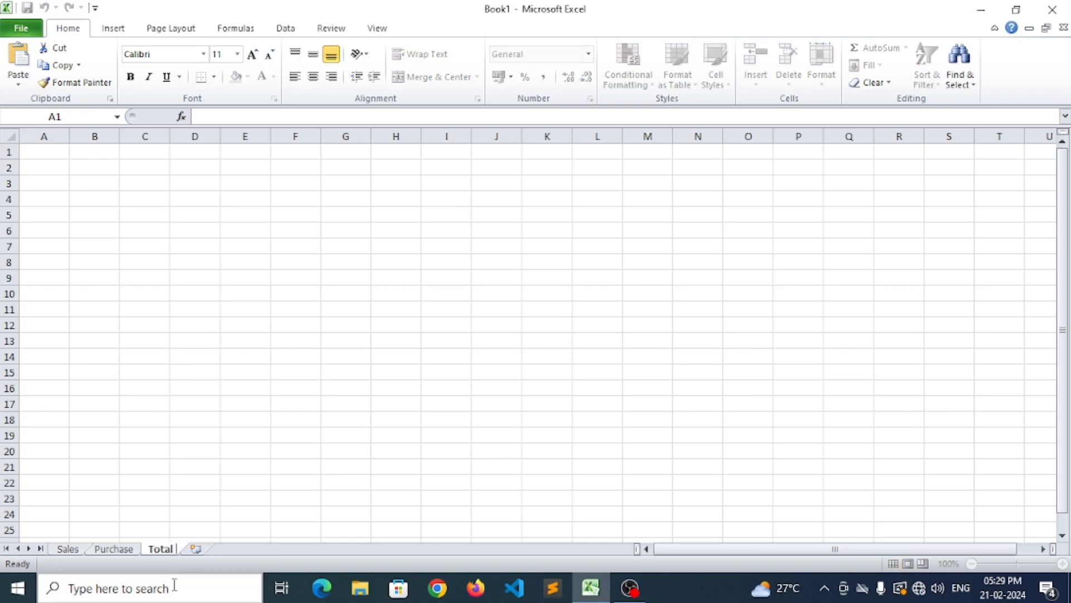
key("BackSpace")
key("BackSpace")
key("BackSpace")
key("BackSpace")
key("BackSpace")
type("Total")
key("Return")
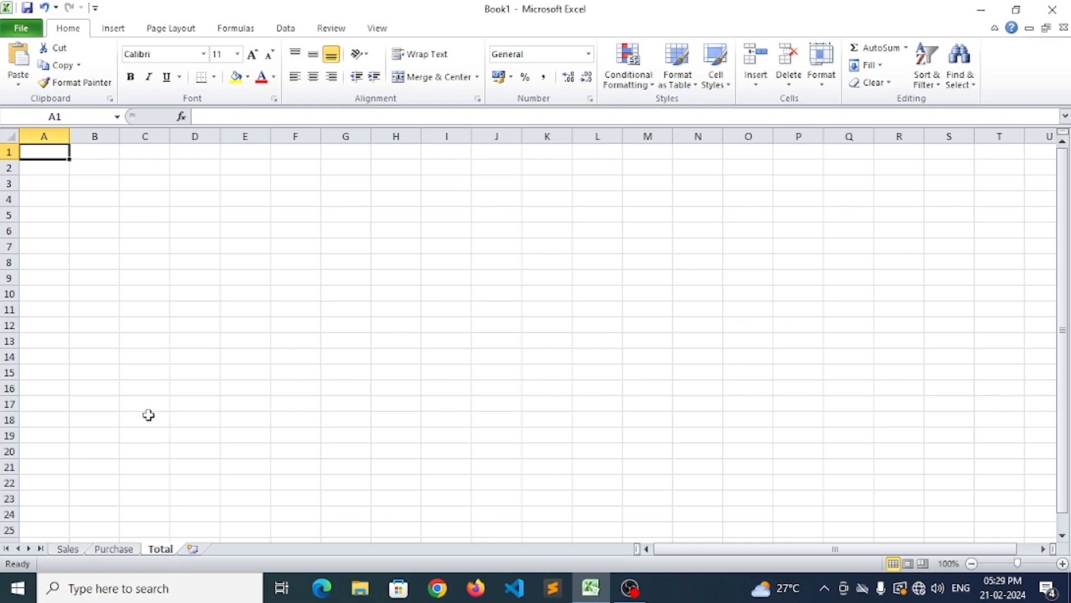
On the Total sheet, enter the row label Total in A2 and the headings Purchase in B1 and Sales in C1
left_click(95, 151)
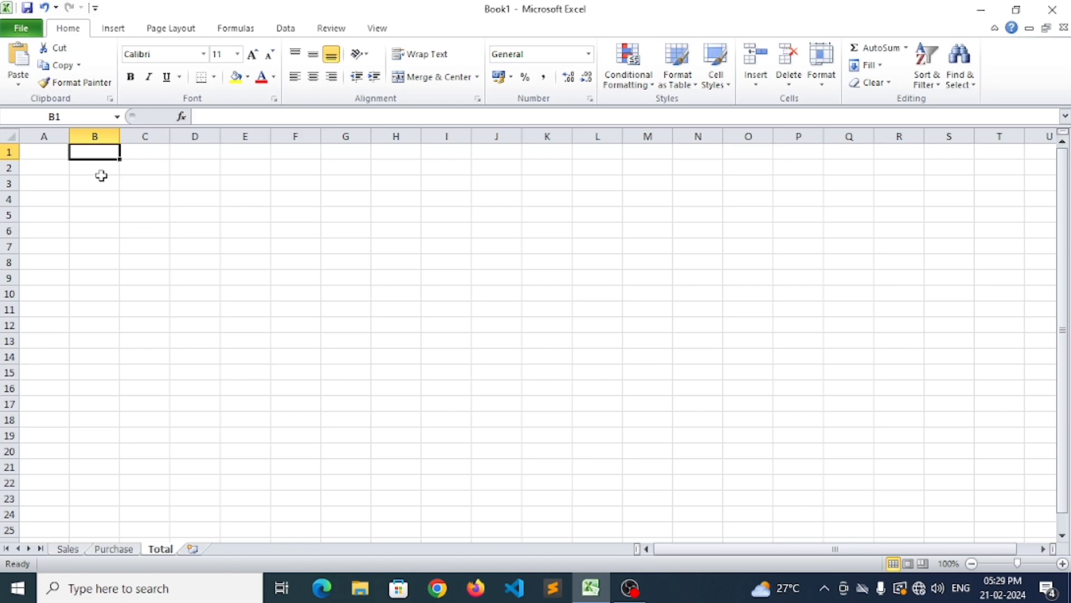
left_click(58, 169)
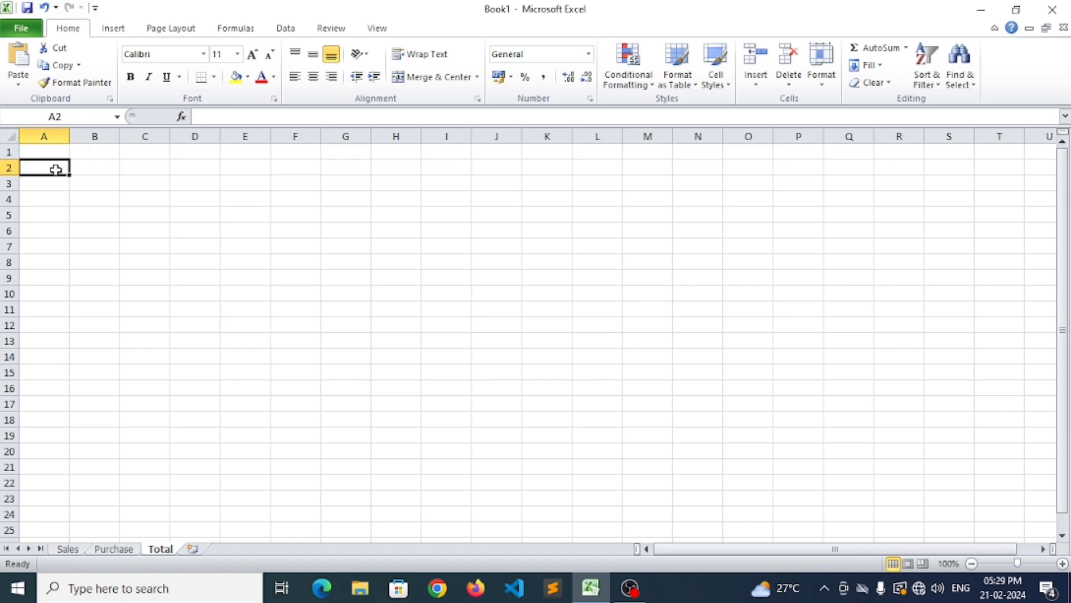
type("Total")
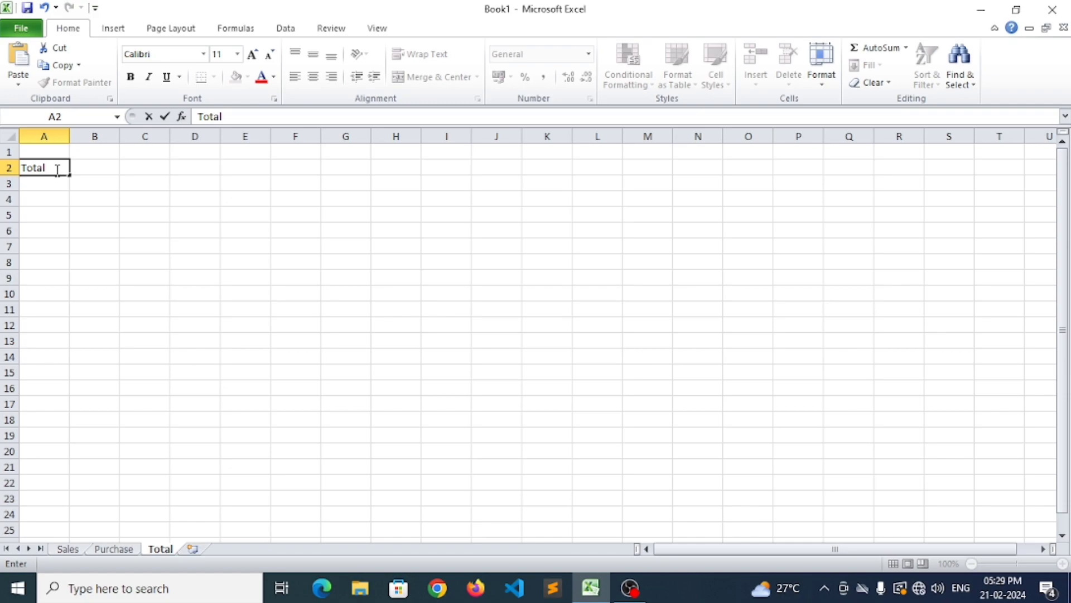
key("Tab")
key("Up")
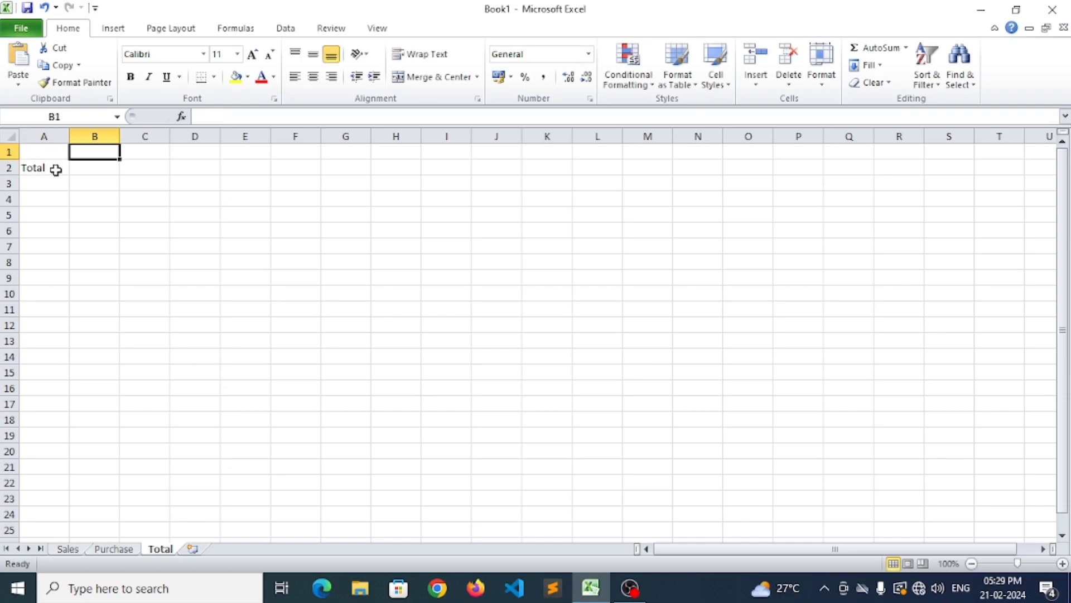
type("Purchase")
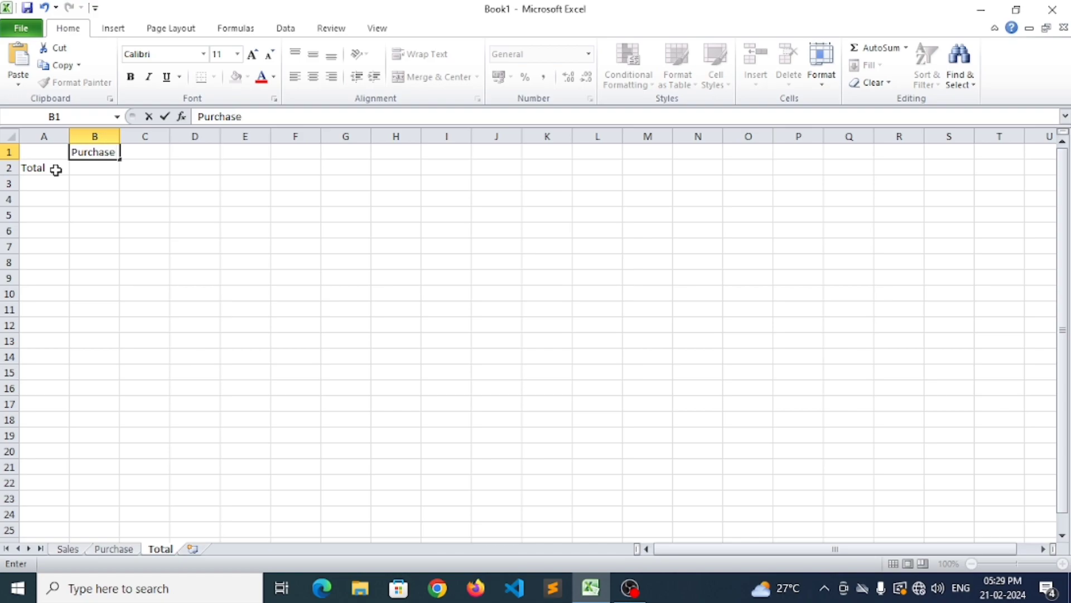
key("Tab")
type("Sales")
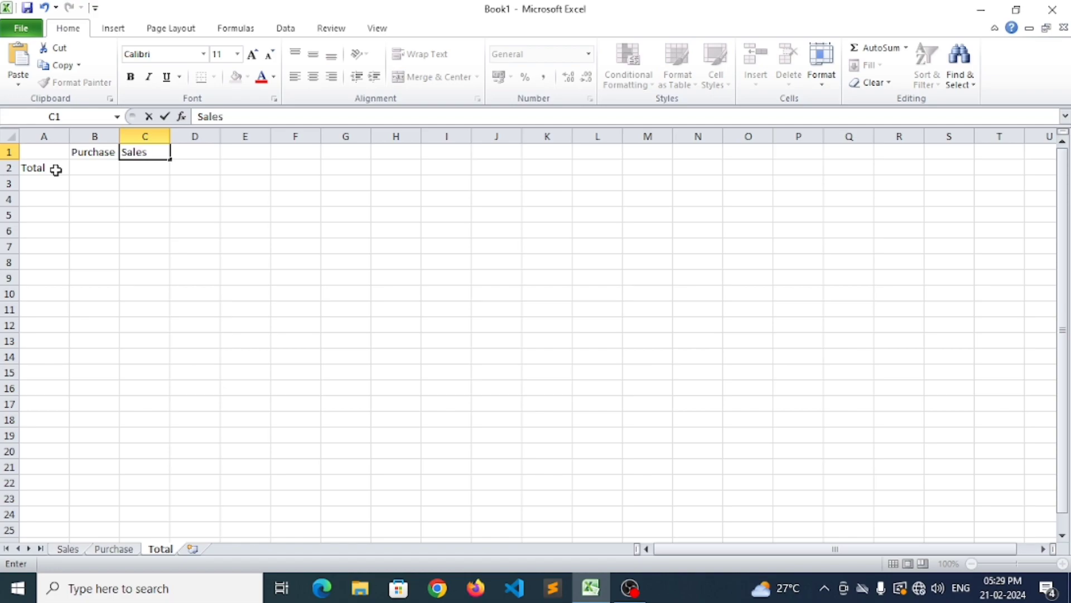
key("Return")
key("Left")
key("Down")
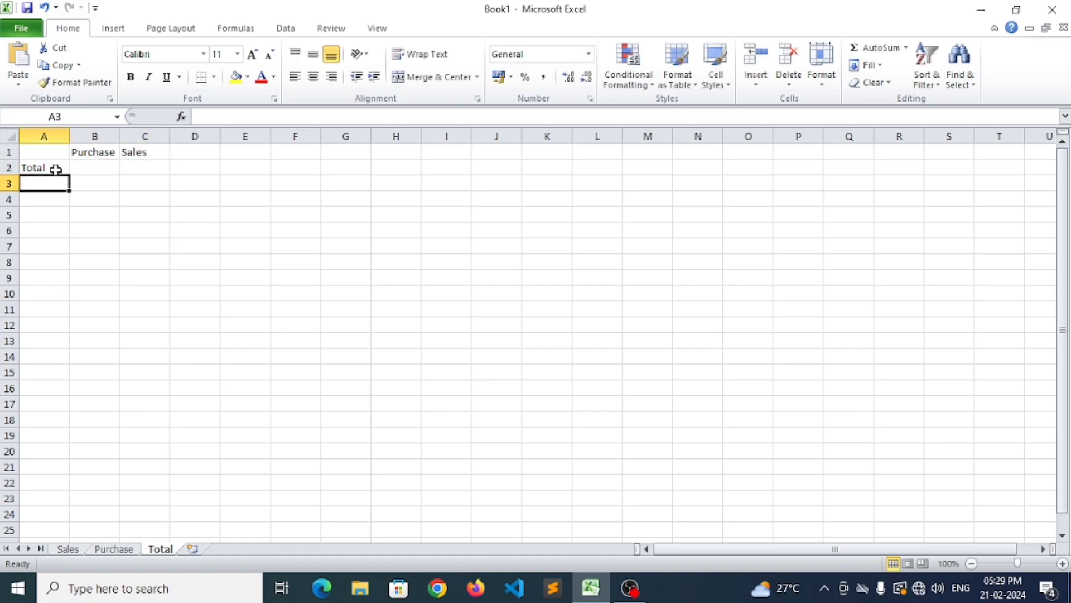
Extend the row label in A2 of the Total sheet to Total Amount
left_click(56, 169)
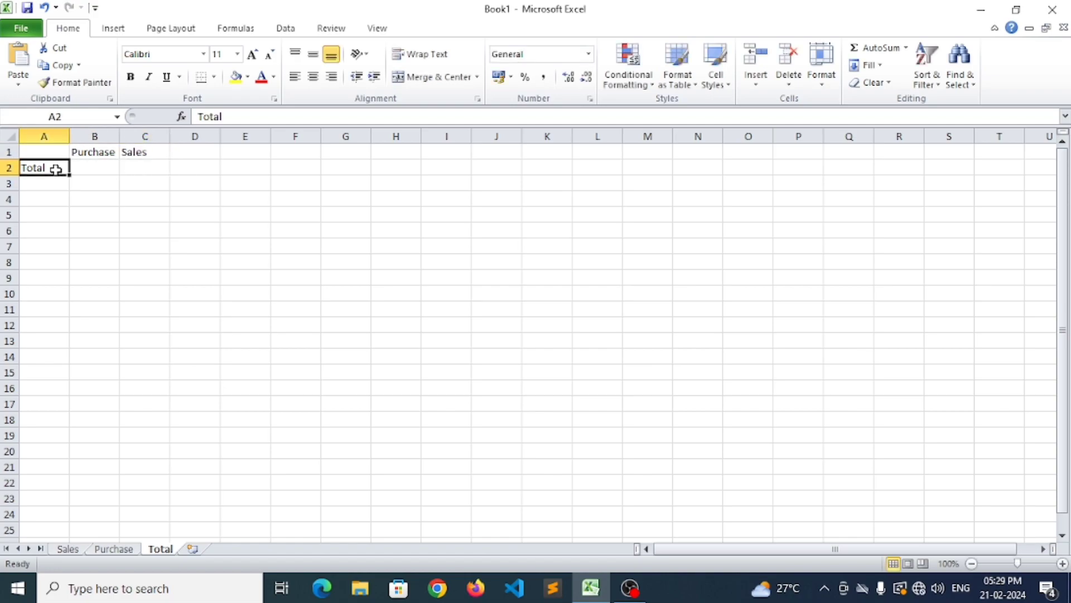
left_click(256, 118)
type("Am")
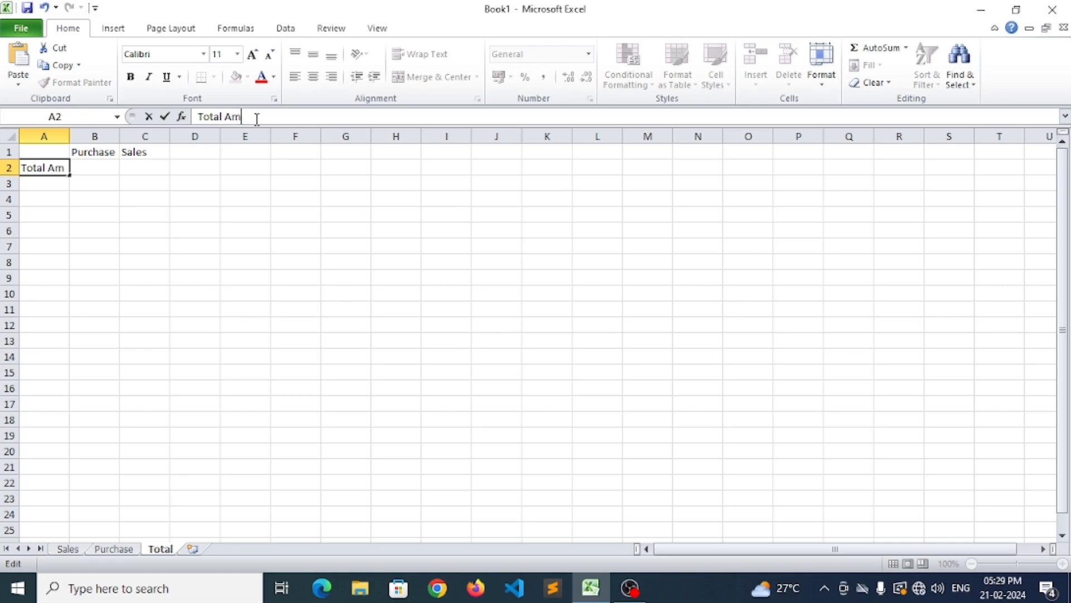
type("ount")
key("Return")
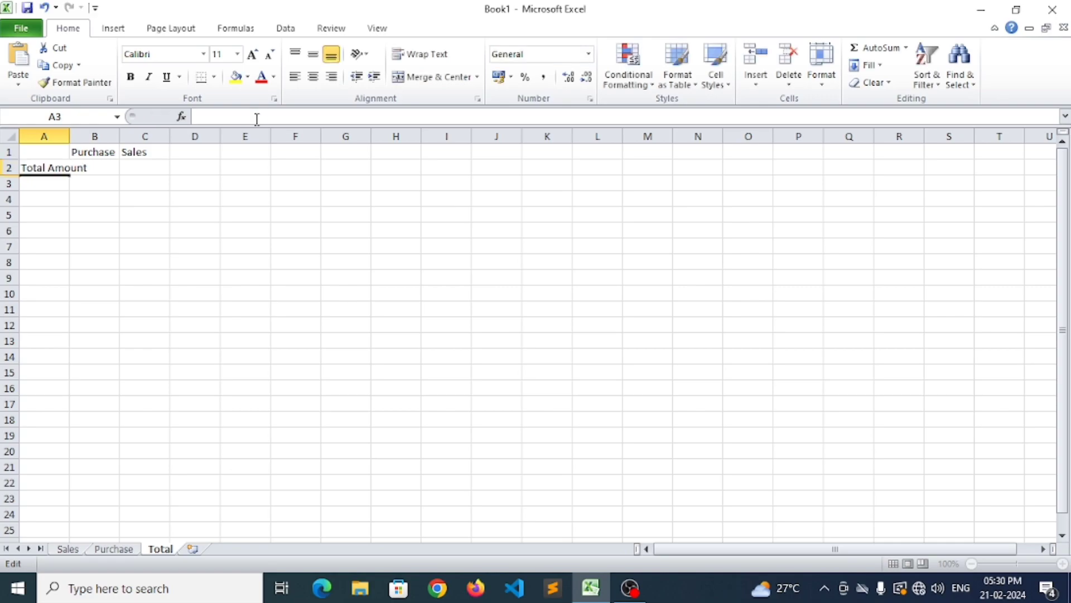
Enter the label Total Piece in A3 and widen column A to fit the row labels
type("Total Piece")
key("Return")
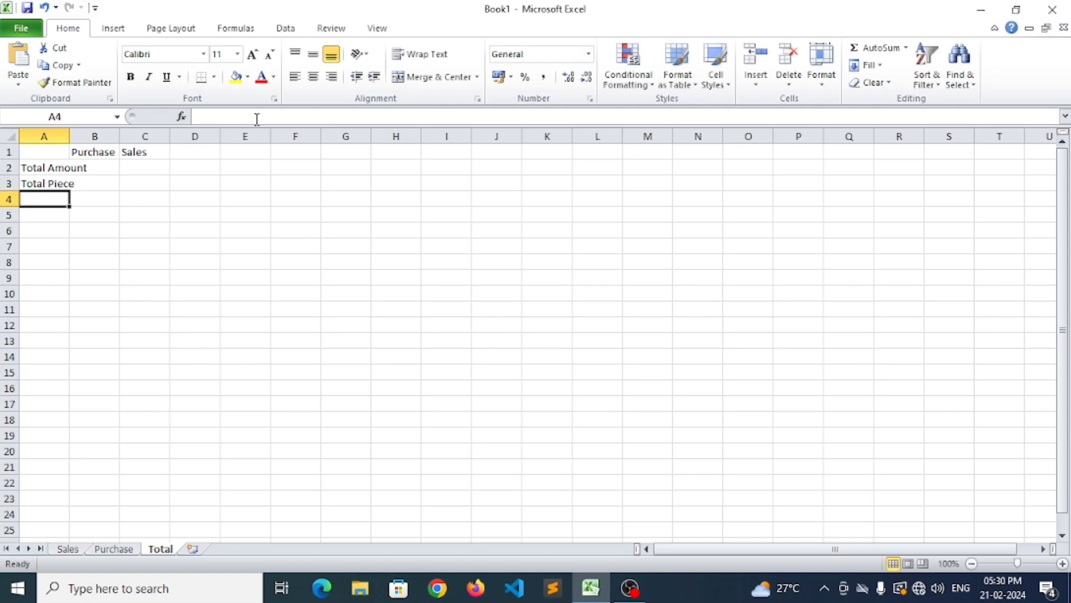
left_click(67, 149)
left_click_drag(69, 127, 92, 137)
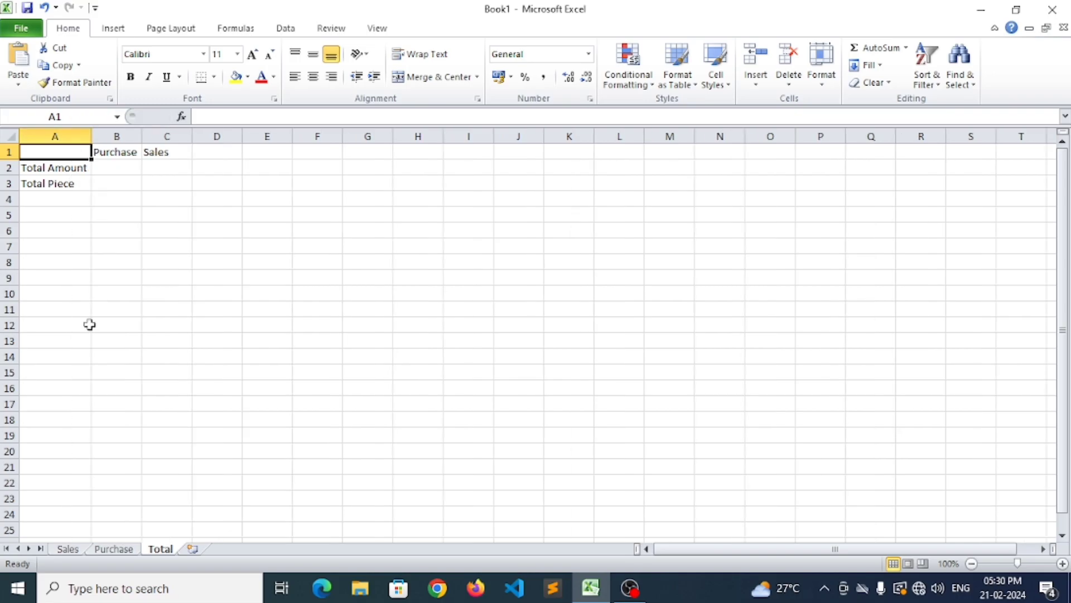
Link the Sales Total Amount in C2 of the Total sheet to the amount total on the Sales sheet with =Sales!D8
left_click(67, 549)
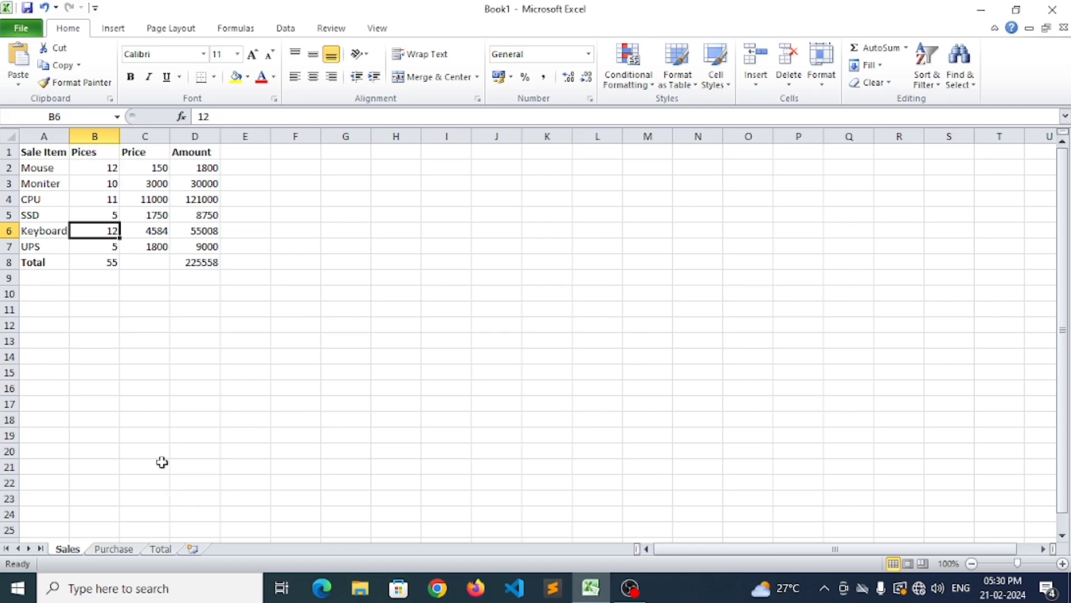
left_click(187, 265)
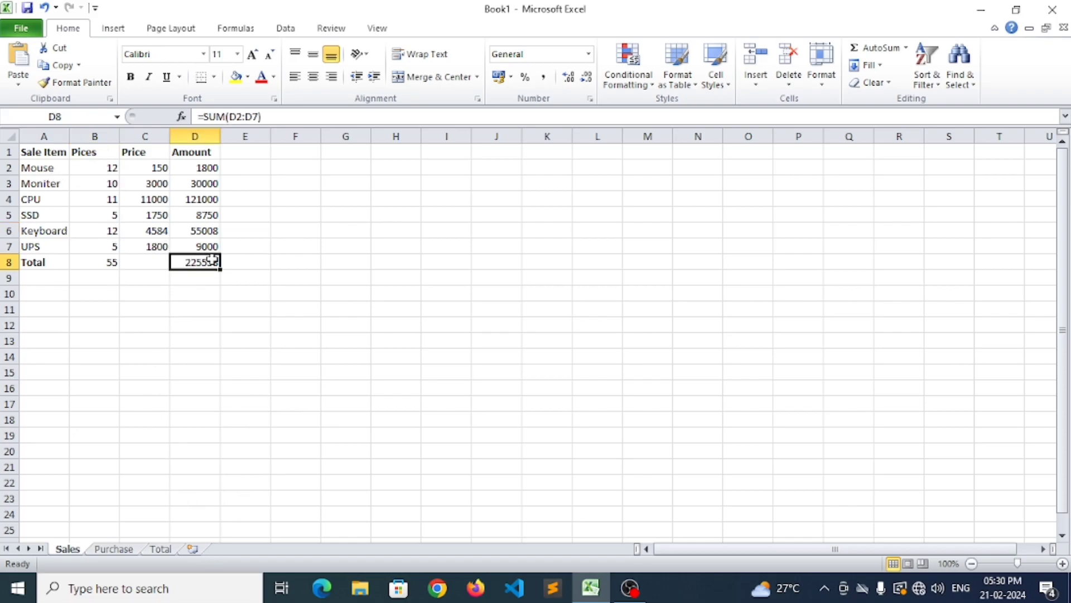
left_click(159, 549)
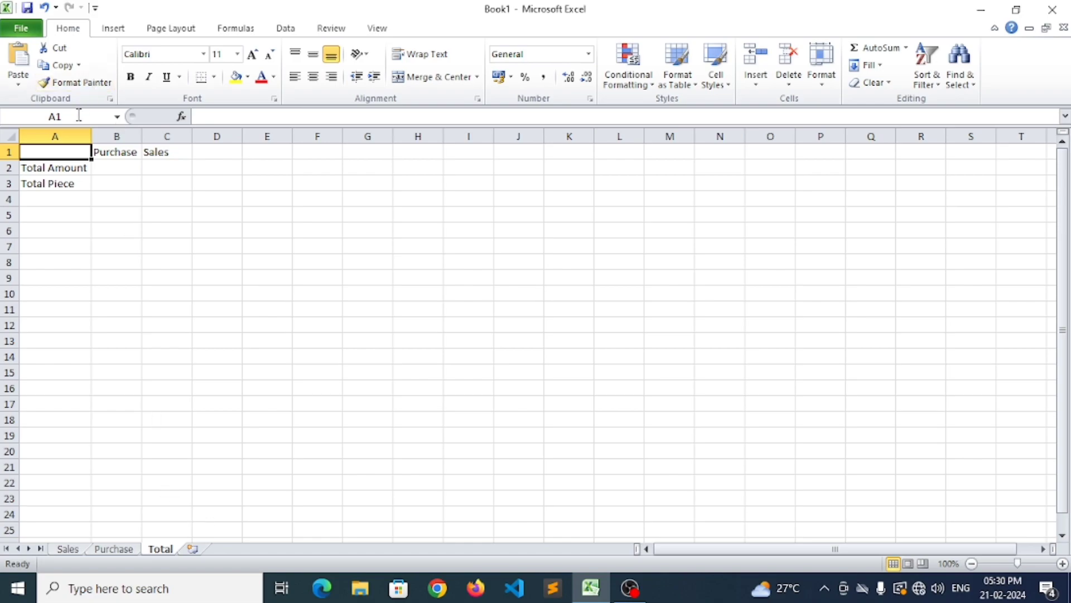
left_click(163, 168)
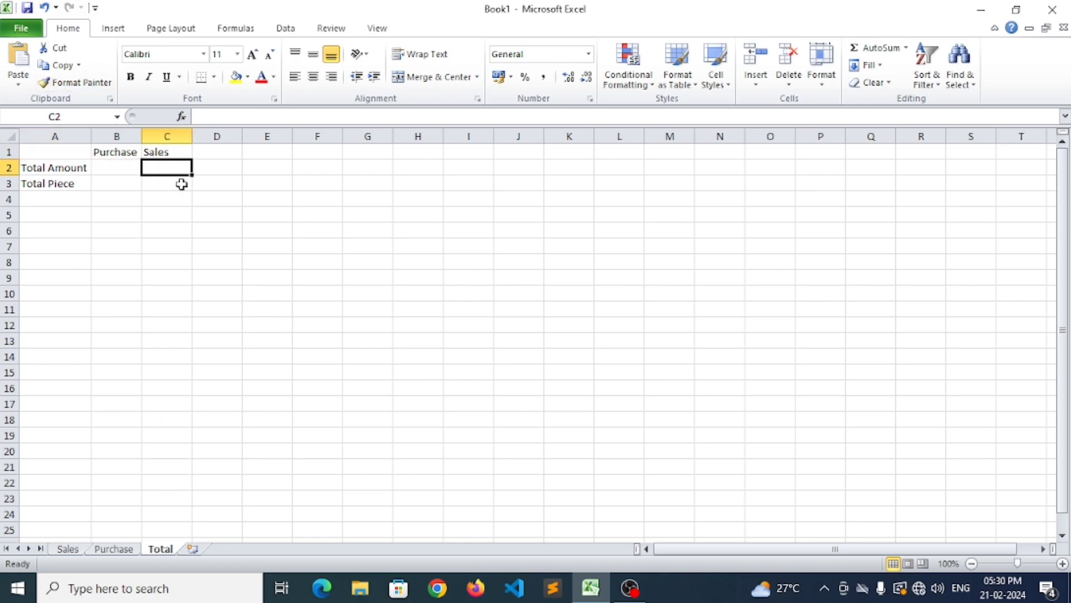
type("=")
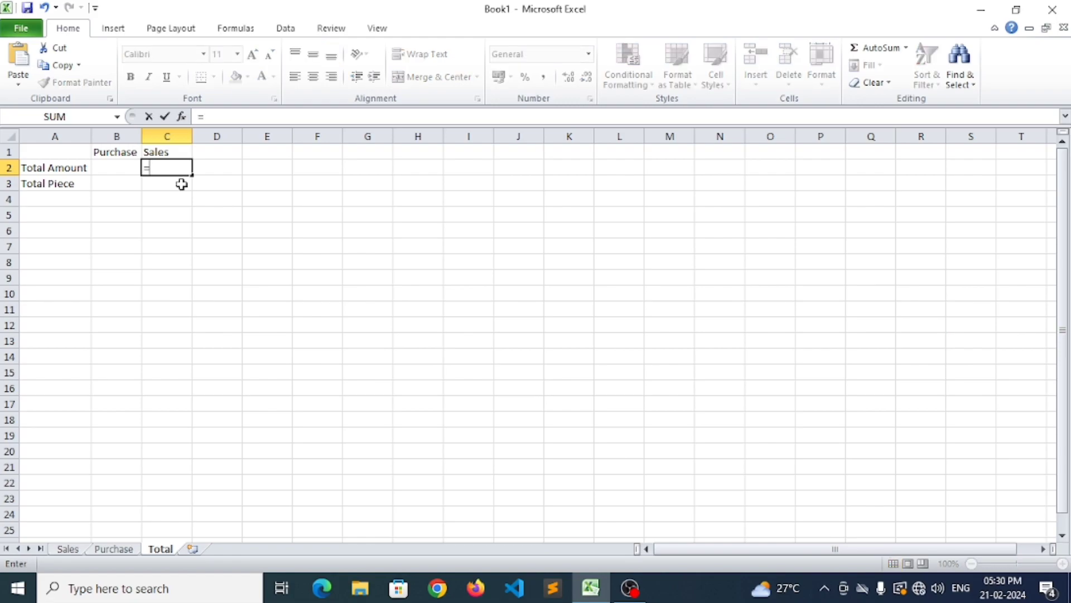
left_click(67, 549)
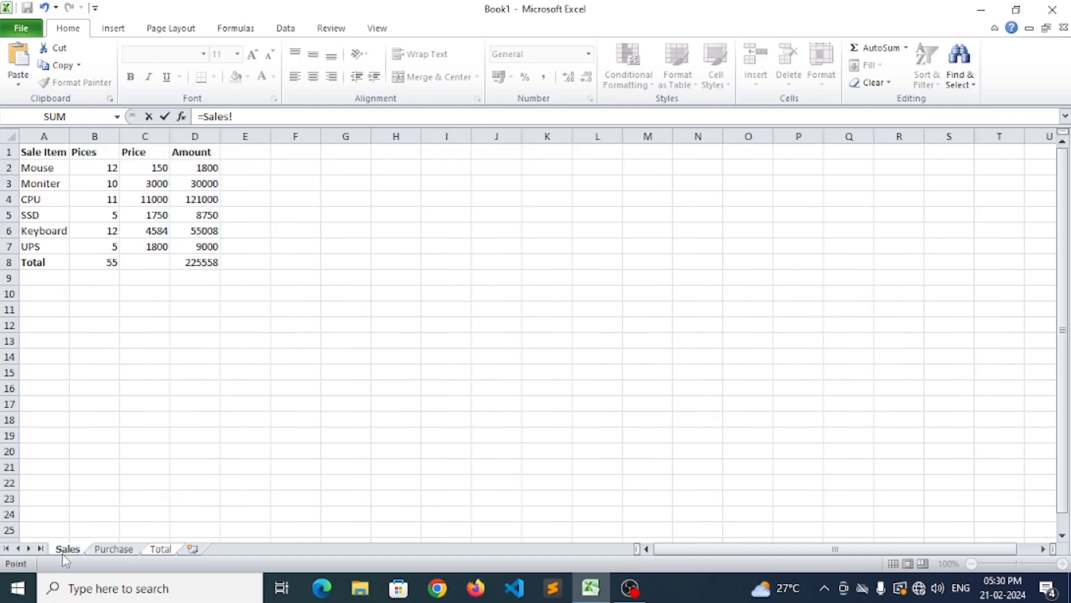
left_click(201, 264)
key("Return")
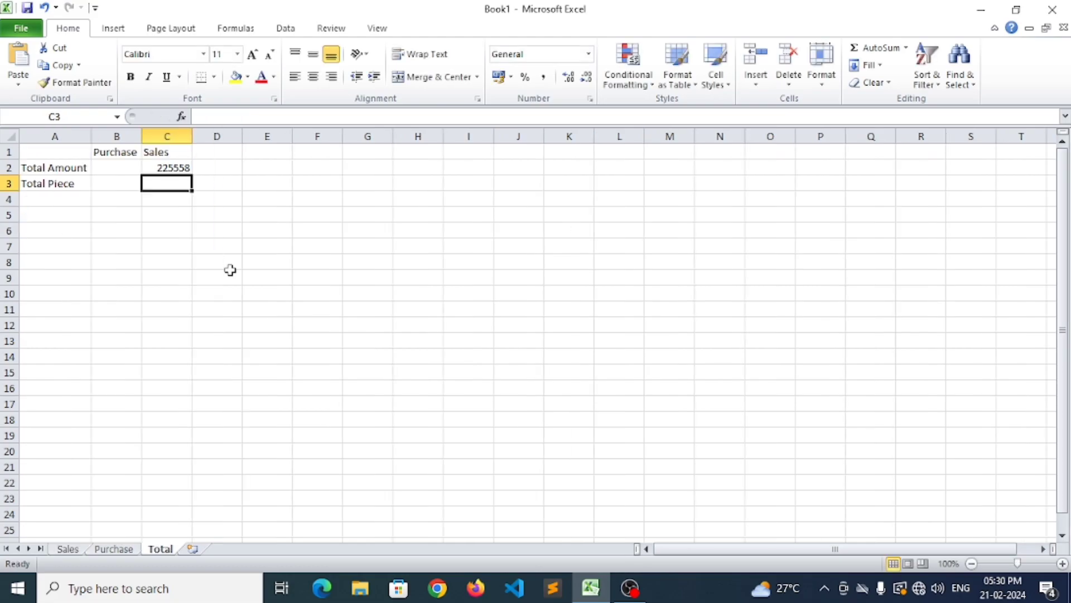
Examine how the formula in C2 of the Total sheet refers to the Sales sheet, keeping it as =Sales!D8
left_click(184, 171)
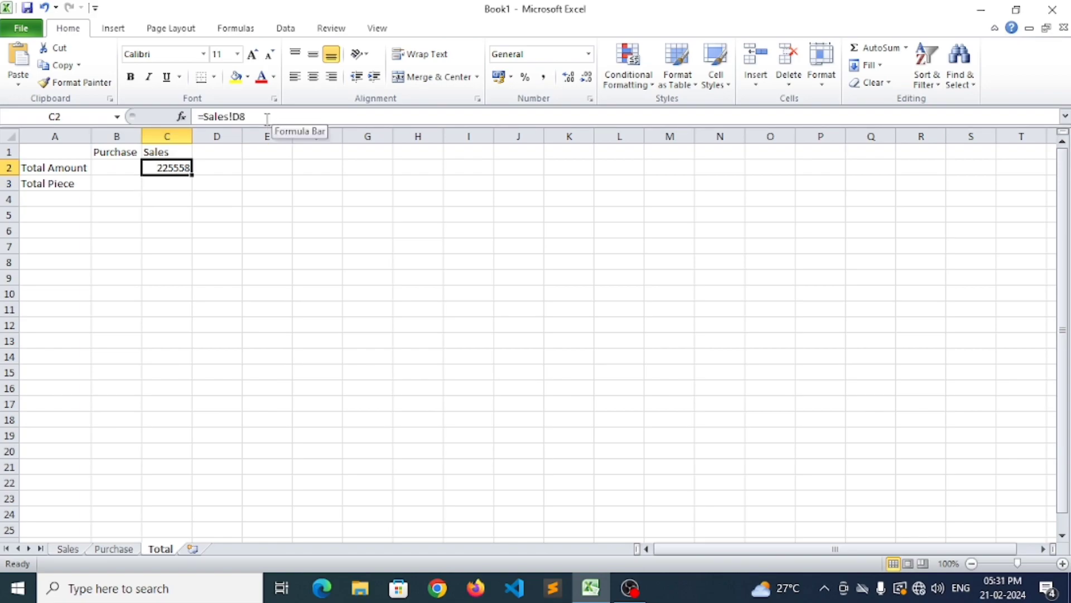
mouse_move(255, 116)
left_mouse_down()
mouse_move(195, 116)
mouse_move(247, 116)
left_mouse_up()
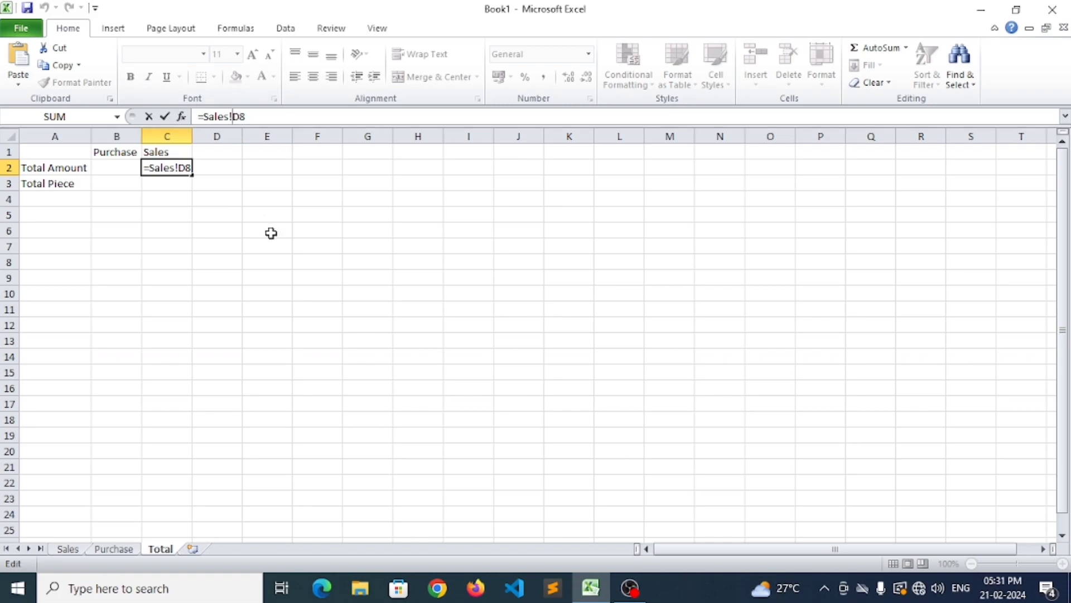
left_click(333, 302)
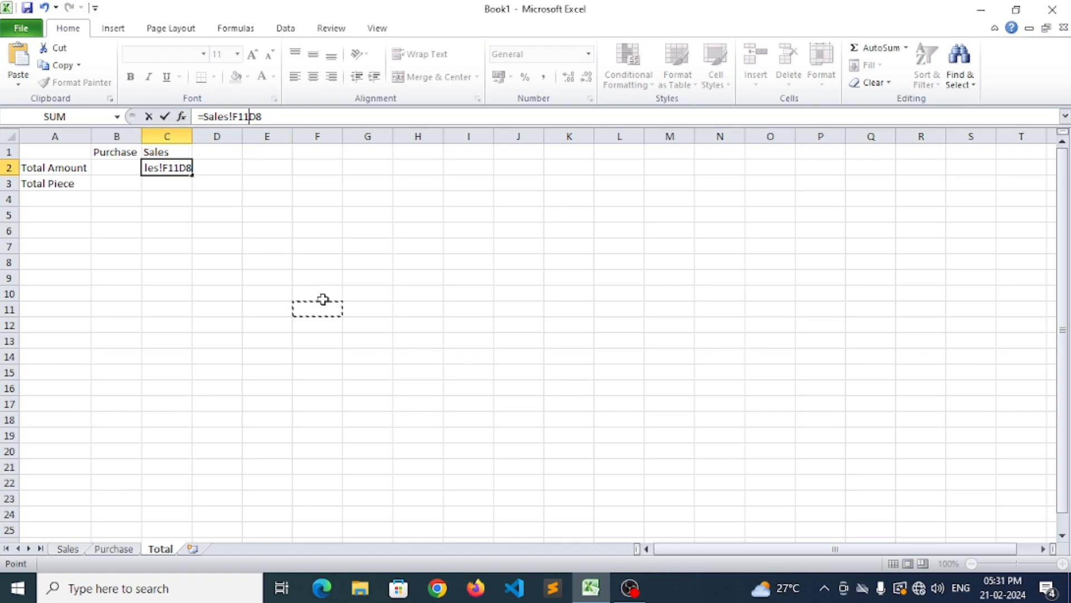
key("BackSpace")
key("BackSpace")
key("BackSpace")
key("Return")
Enter the sample numbers 4545, 564654, 7464 and 4546 in F10 to F13 of the Total sheet
left_click(329, 294)
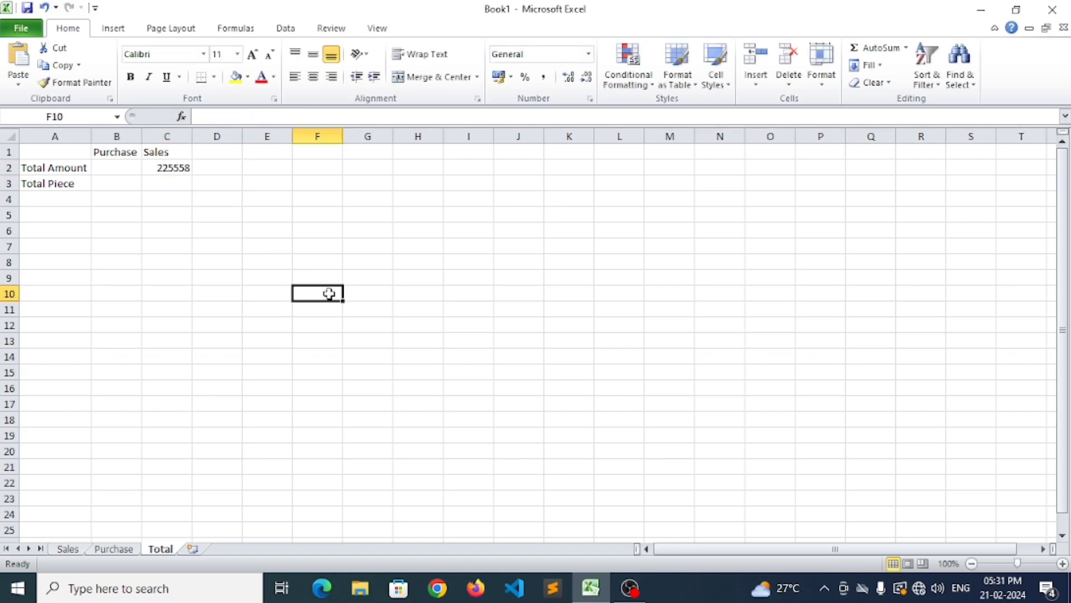
type("4545")
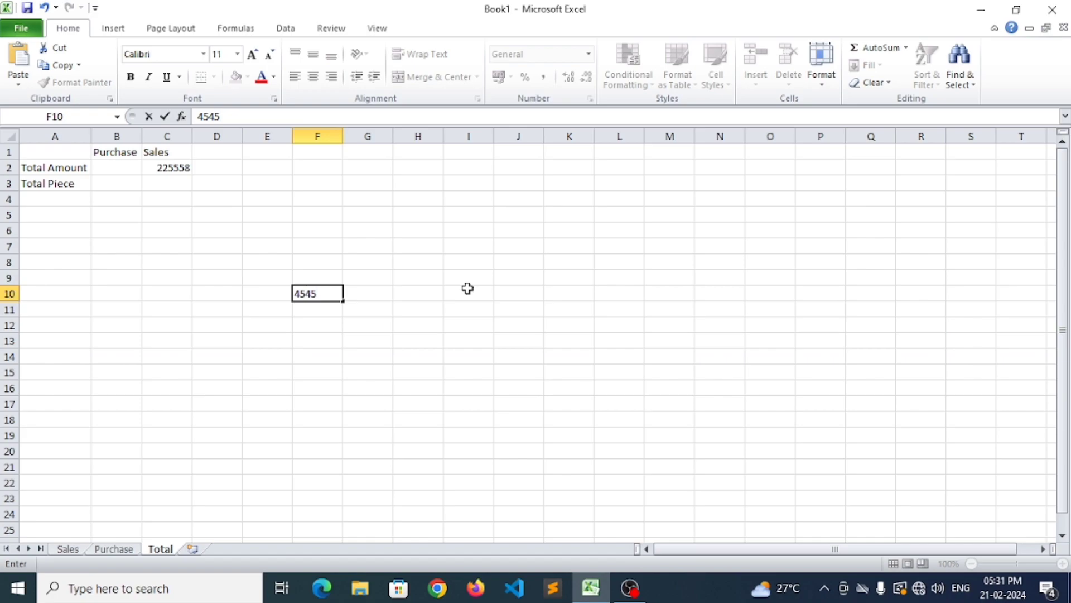
key("Return")
key("Return")
key("Up")
type("564654")
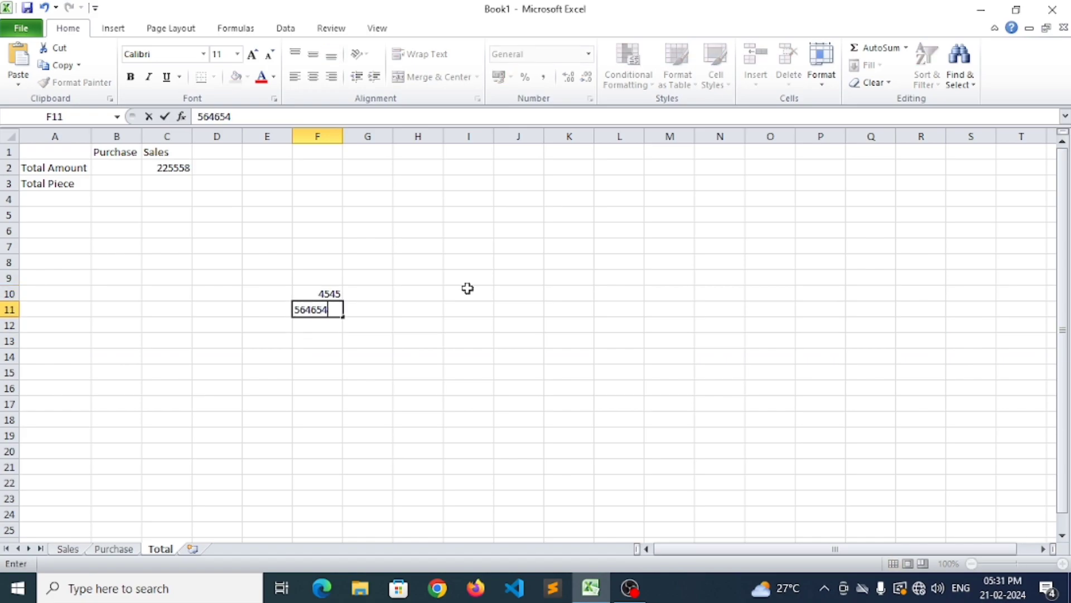
key("Return")
type("7464")
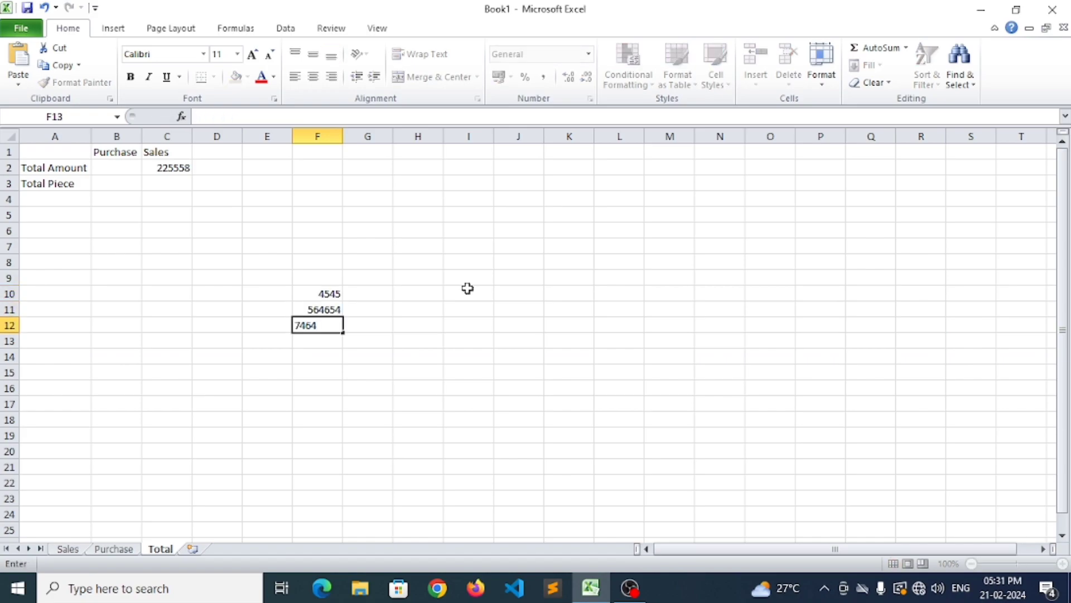
key("Return")
type("4546")
key("Return")
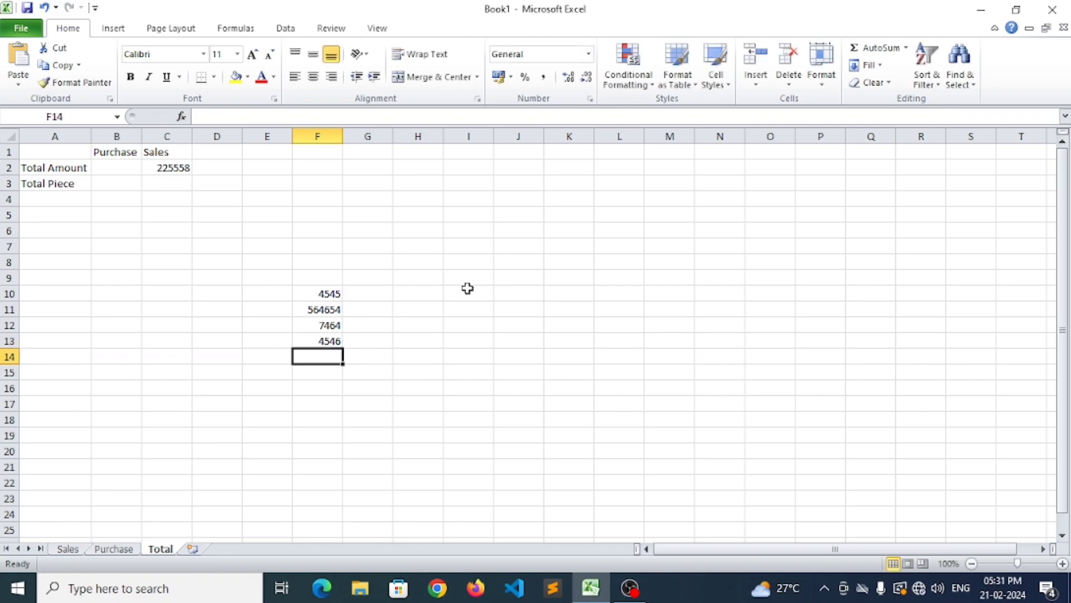
Sum the sample numbers in F14 with =SUM(F10:F13) and inspect the formula
key("alt+equal")
key("Return")
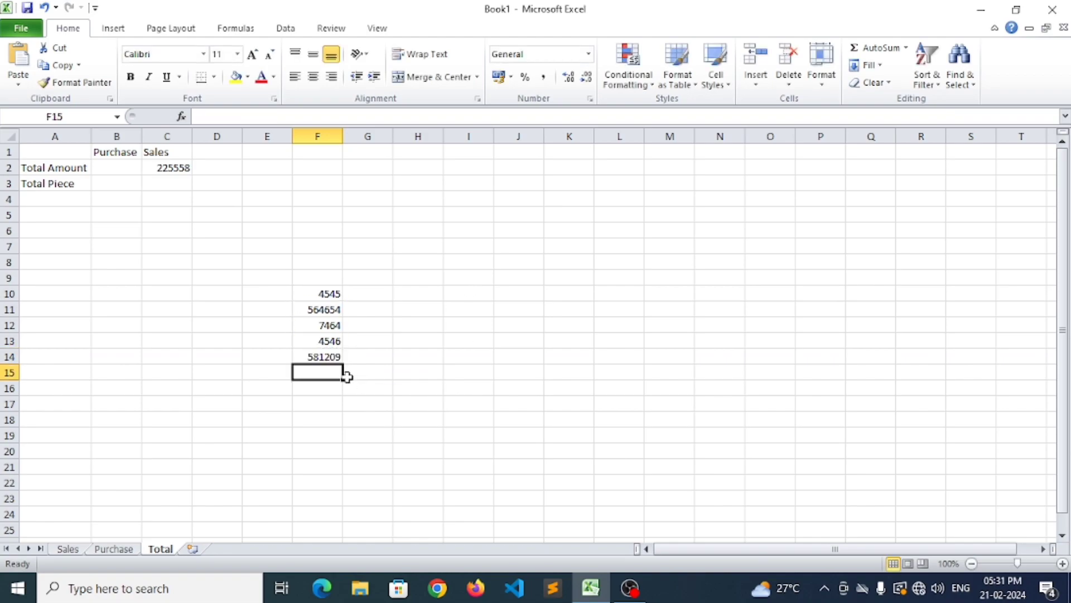
left_click(328, 356)
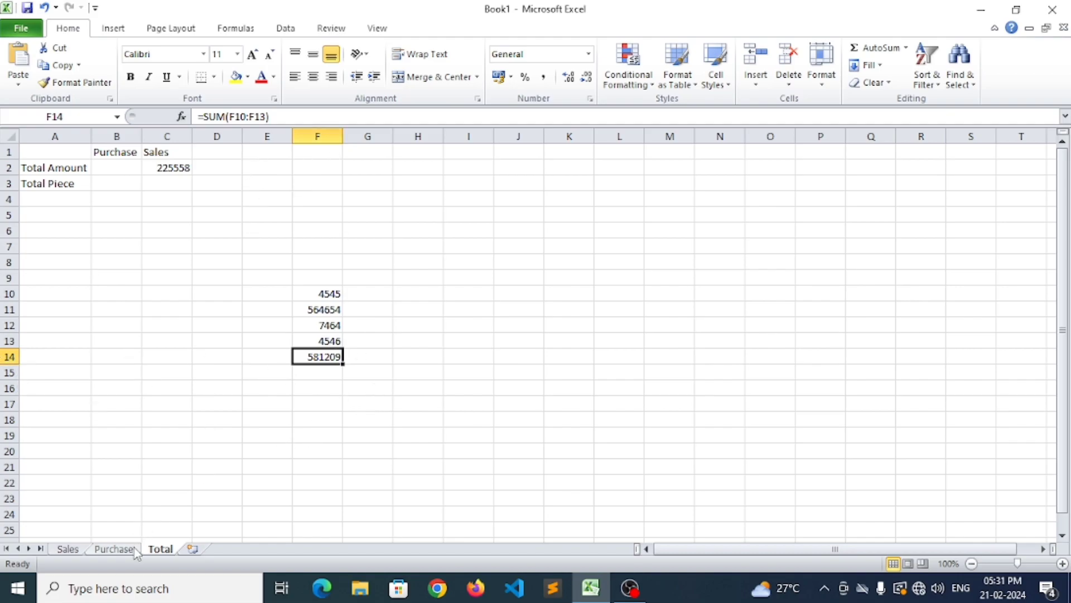
Link F4 of the Purchase sheet to the sample sum on the Total sheet with =Total!F14
left_click(115, 550)
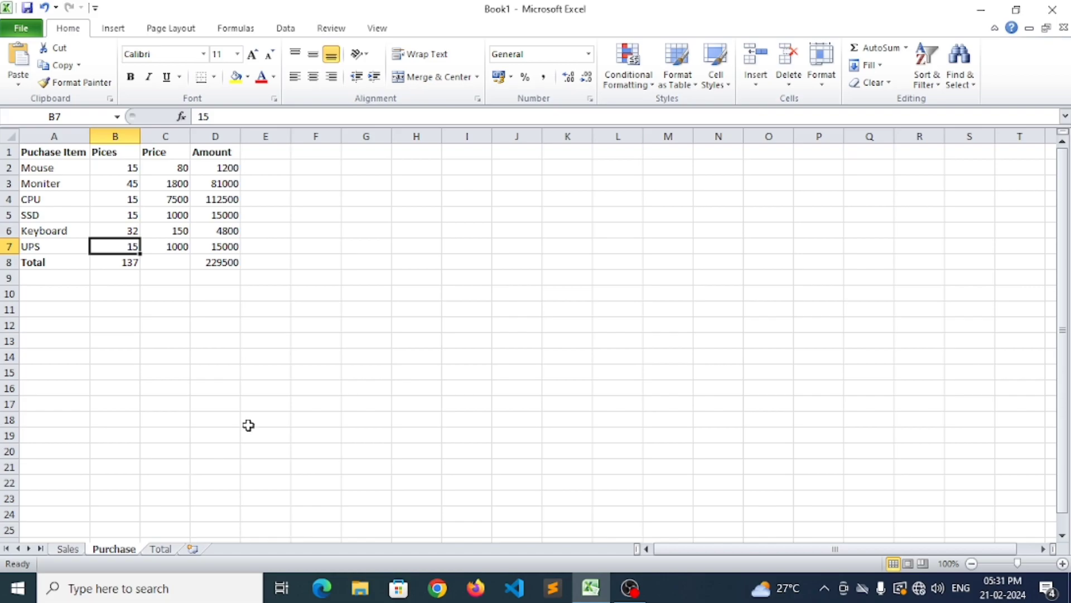
left_click(170, 550)
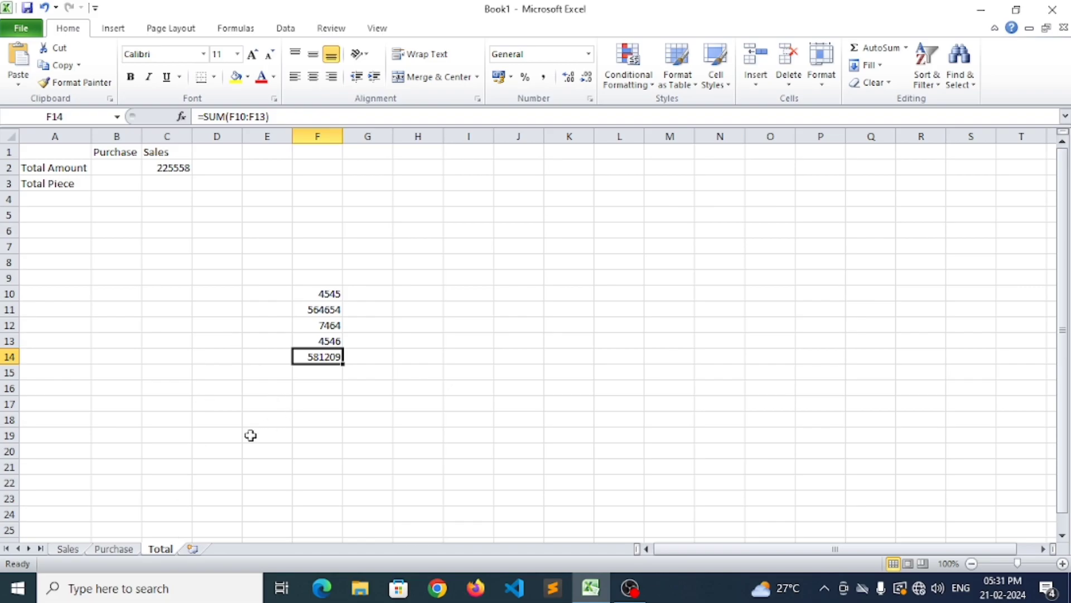
left_click(115, 550)
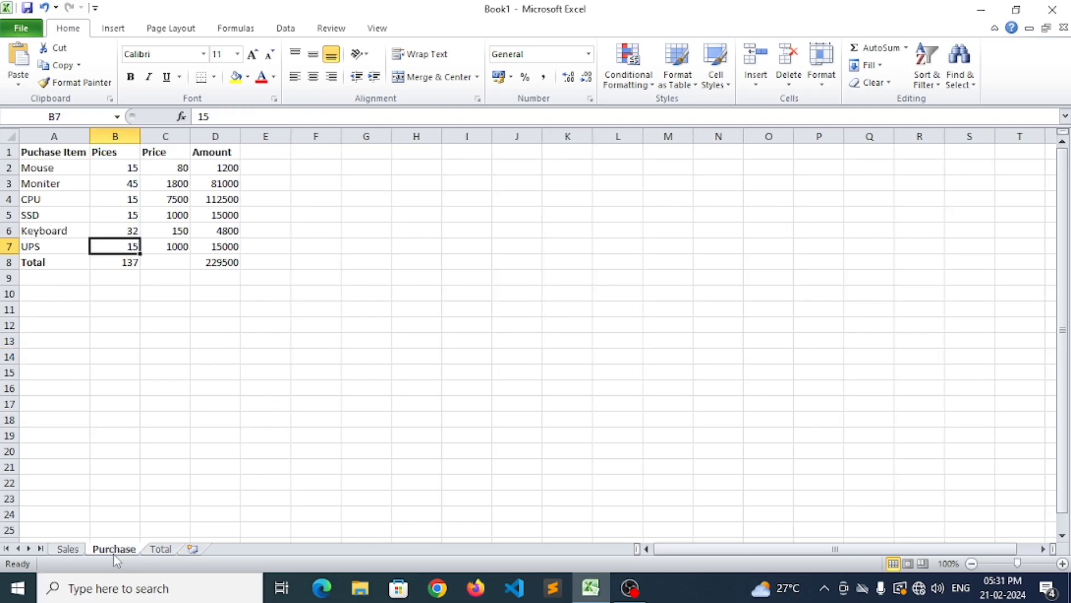
left_click(323, 197)
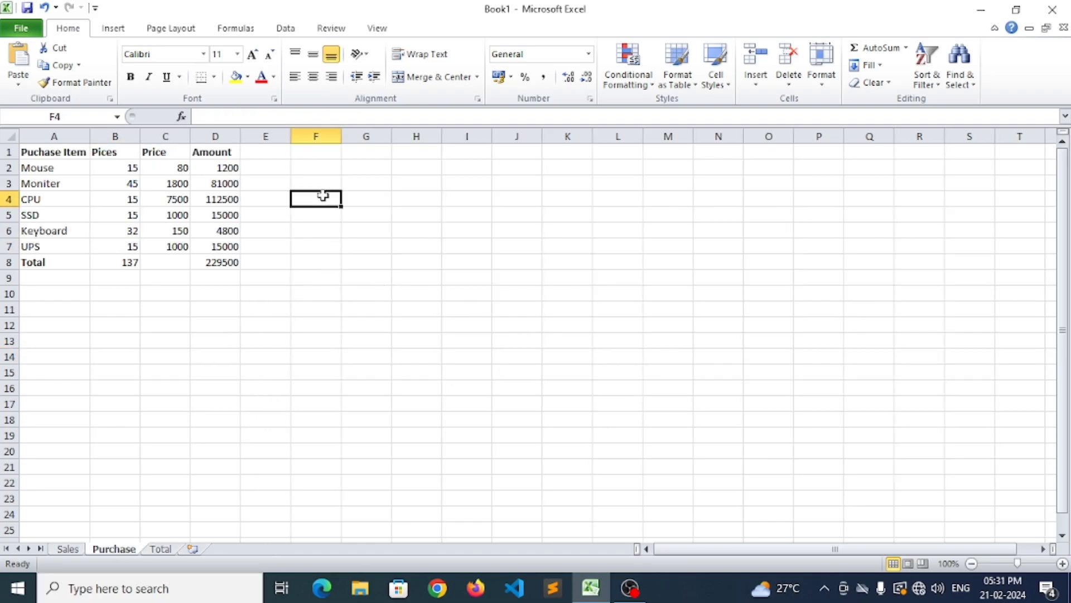
type("=")
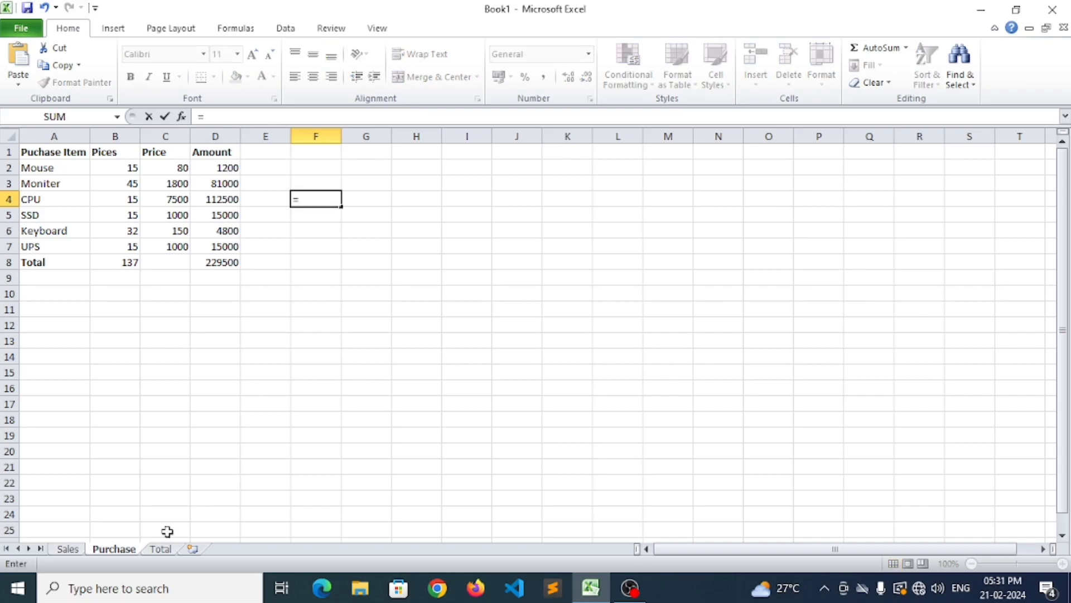
left_click(171, 549)
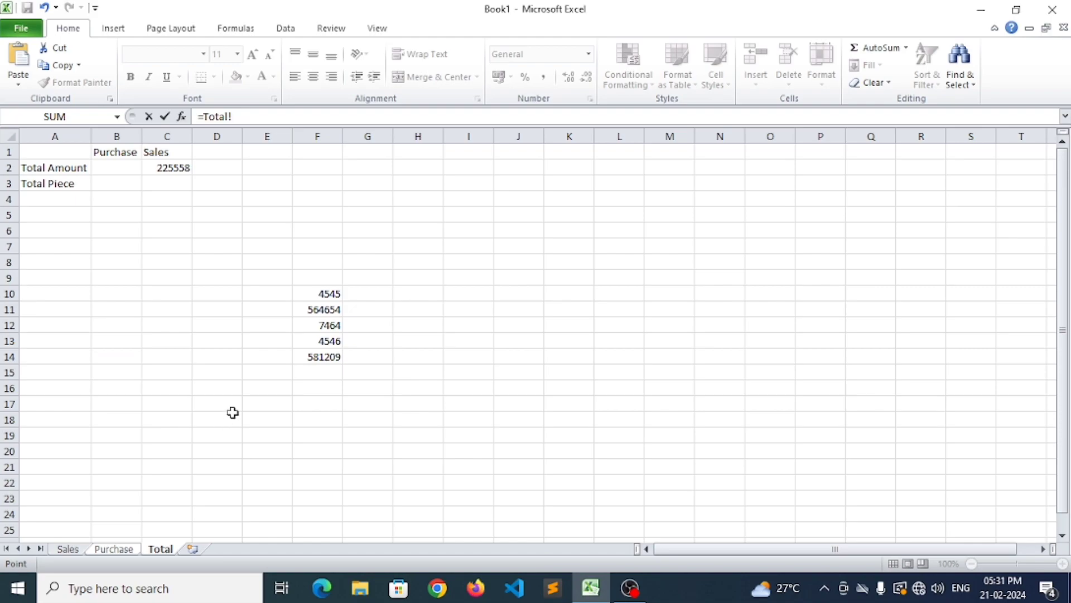
left_click(317, 360)
key("Return")
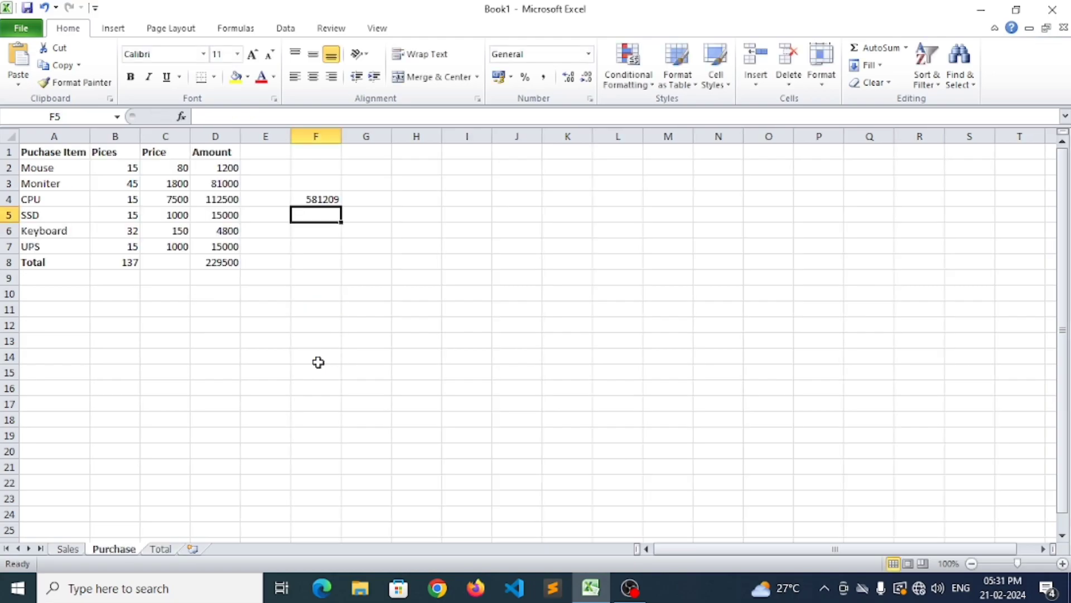
Remove the exclamation mark from the formula in F4 of the Purchase sheet, making it =TotalF14, and inspect the error
left_click(317, 201)
left_click(230, 116)
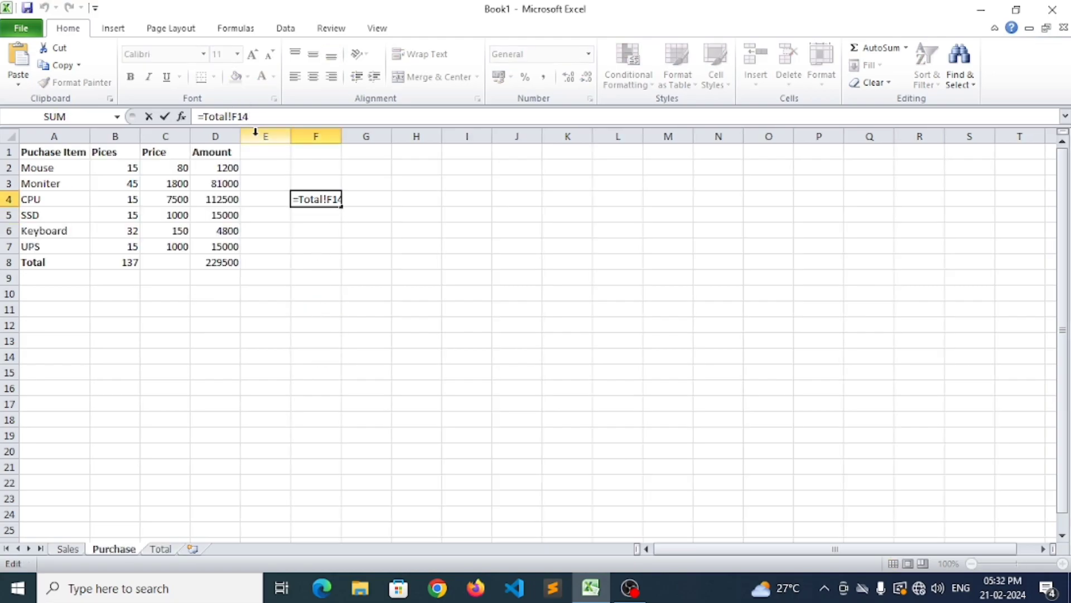
key("Right")
key("Return")
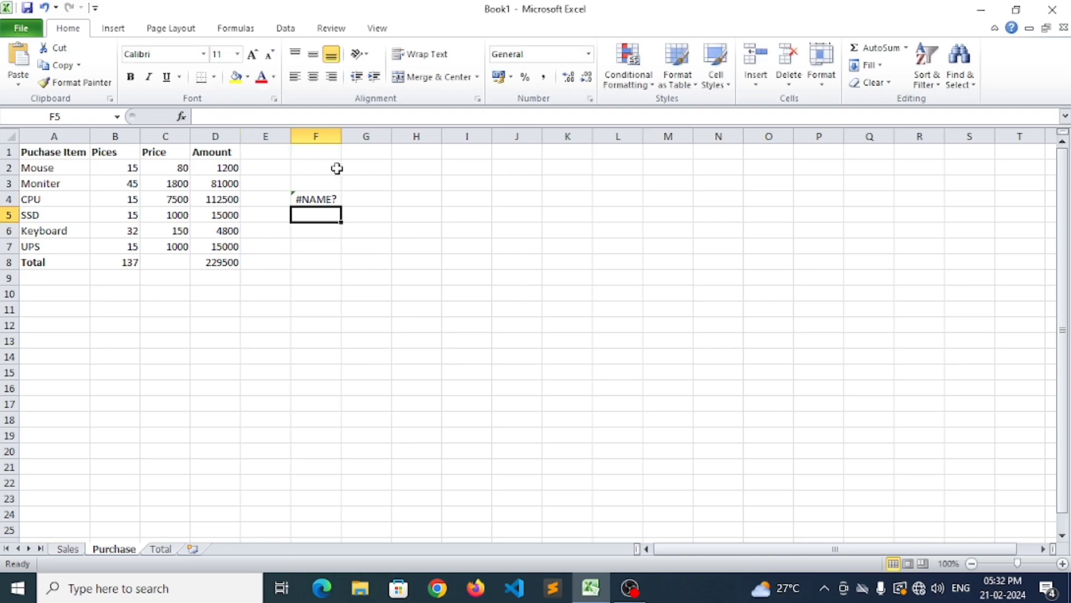
left_click(323, 199)
left_click(281, 201)
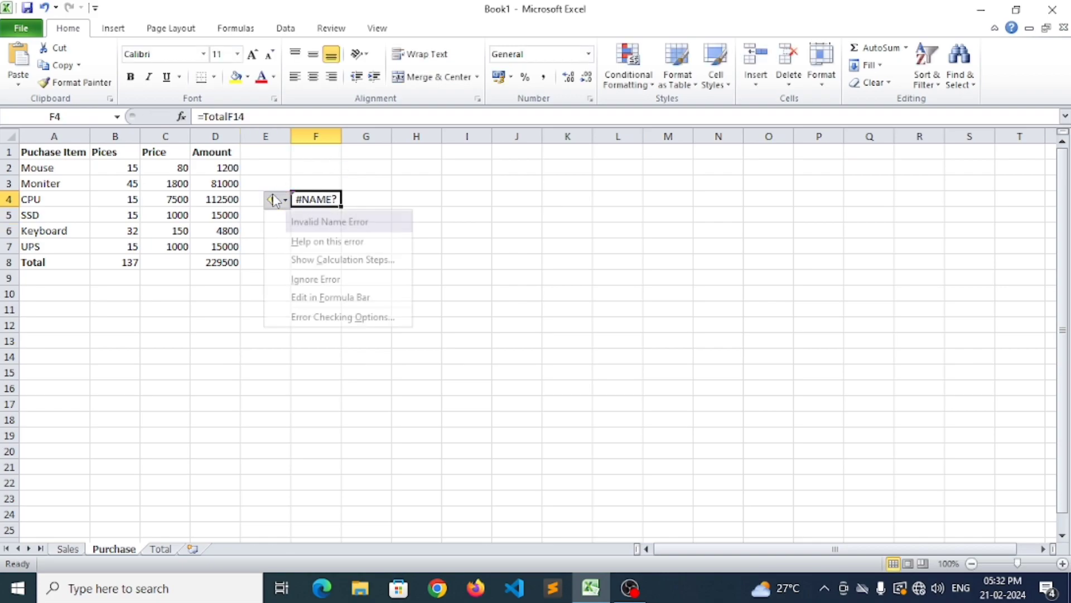
left_click(318, 201)
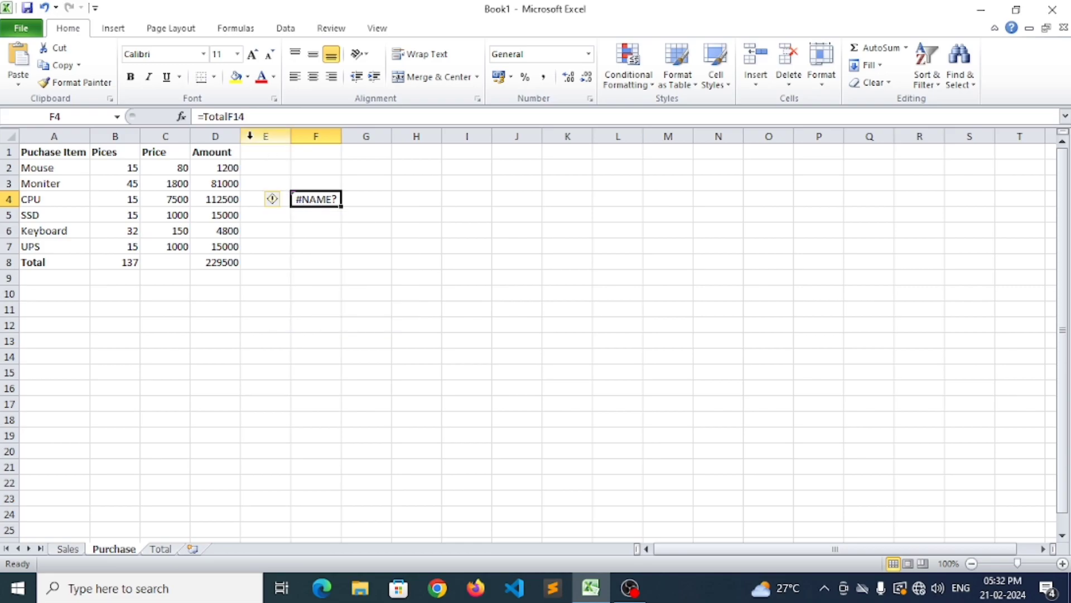
left_click(227, 117)
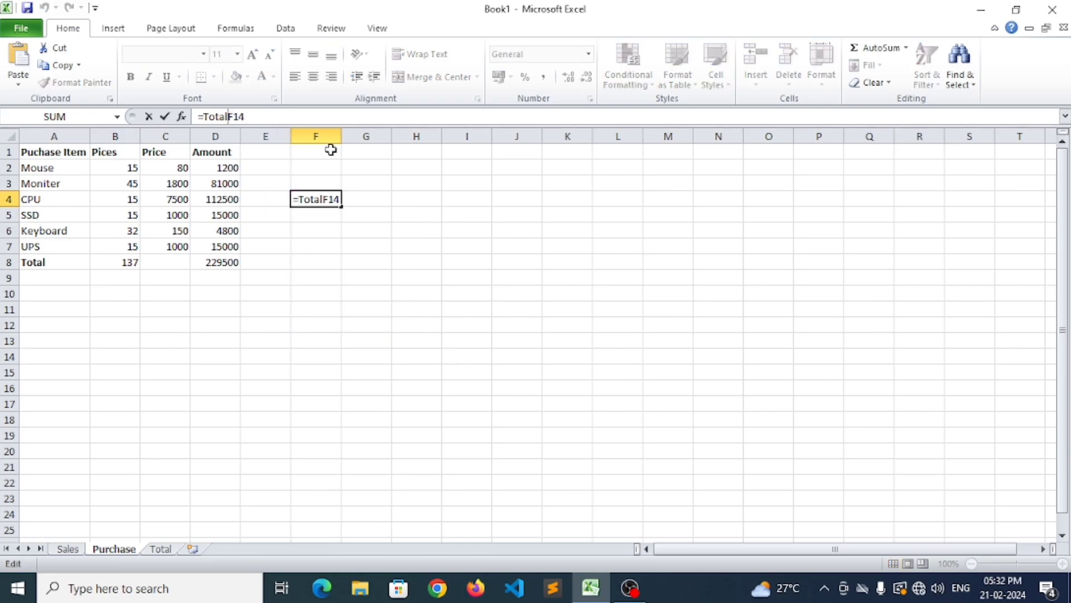
key("Return")
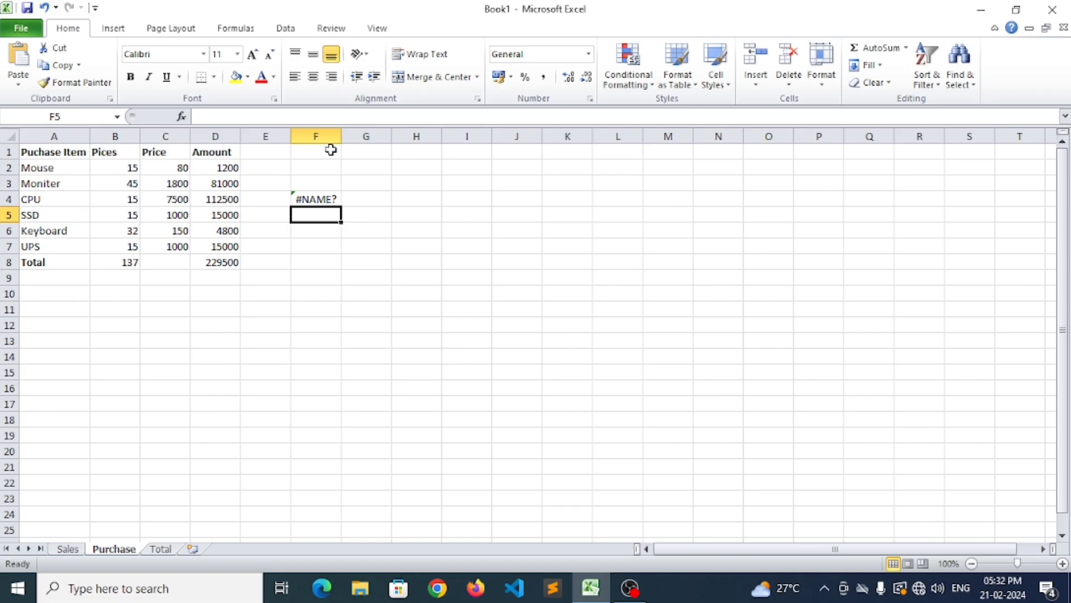
Restore the exclamation mark in the F4 formula on the Purchase sheet so it reads =Total!F14
left_click(329, 199)
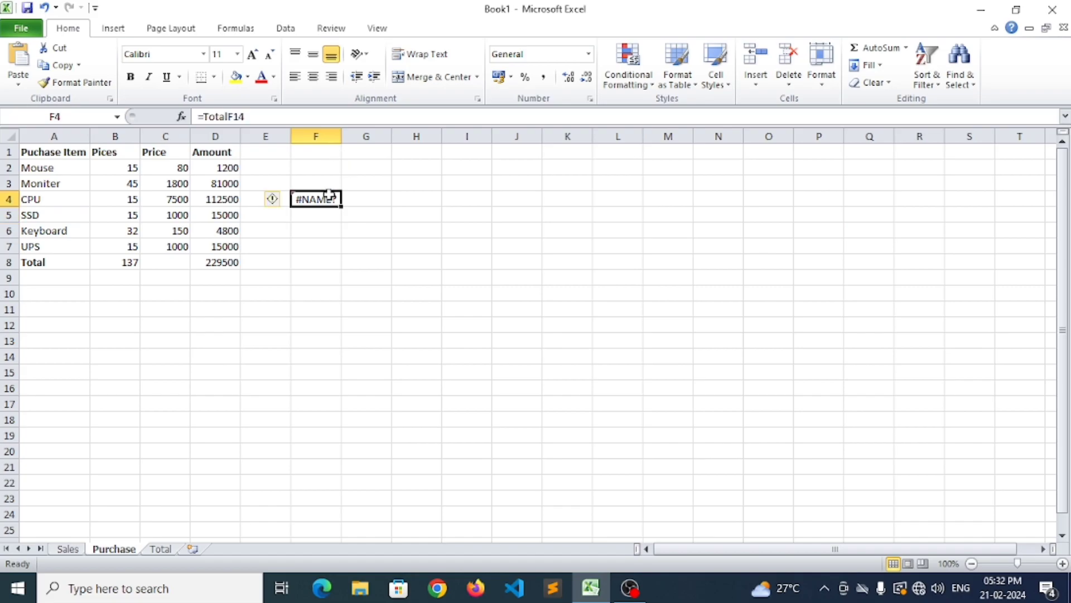
left_click(226, 116)
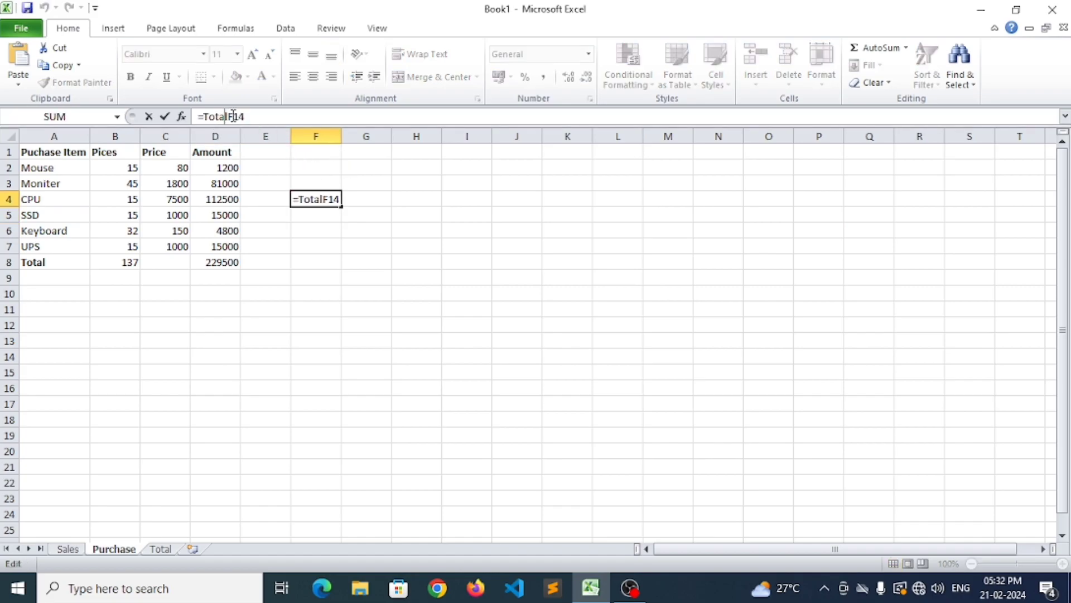
type("!")
key("Return")
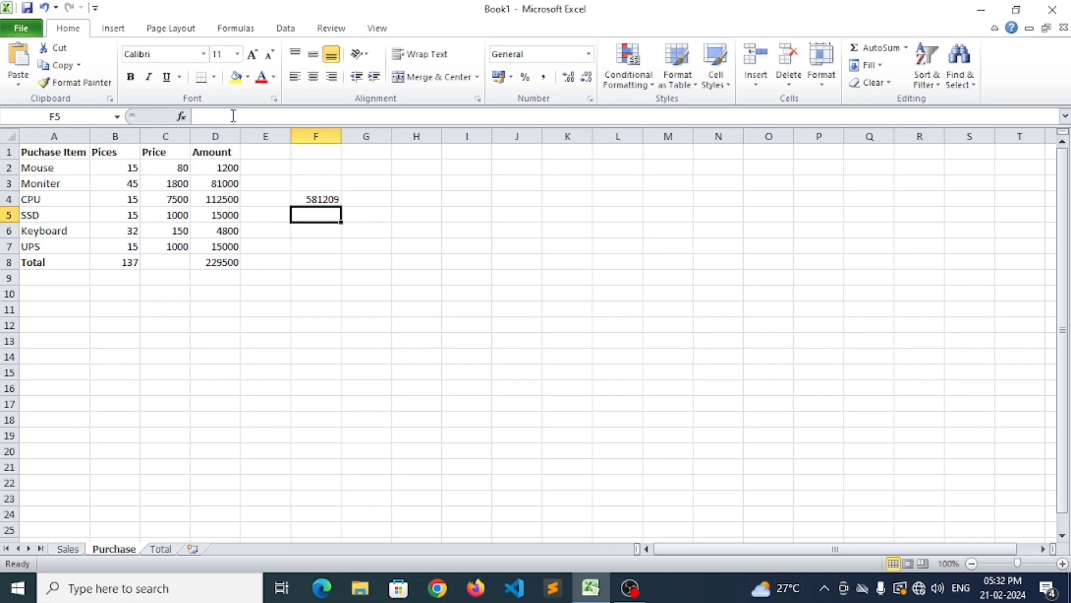
Clear the test formula in F4 of the Purchase sheet and the sample numbers and sum in column F of the Total sheet
left_click(317, 198)
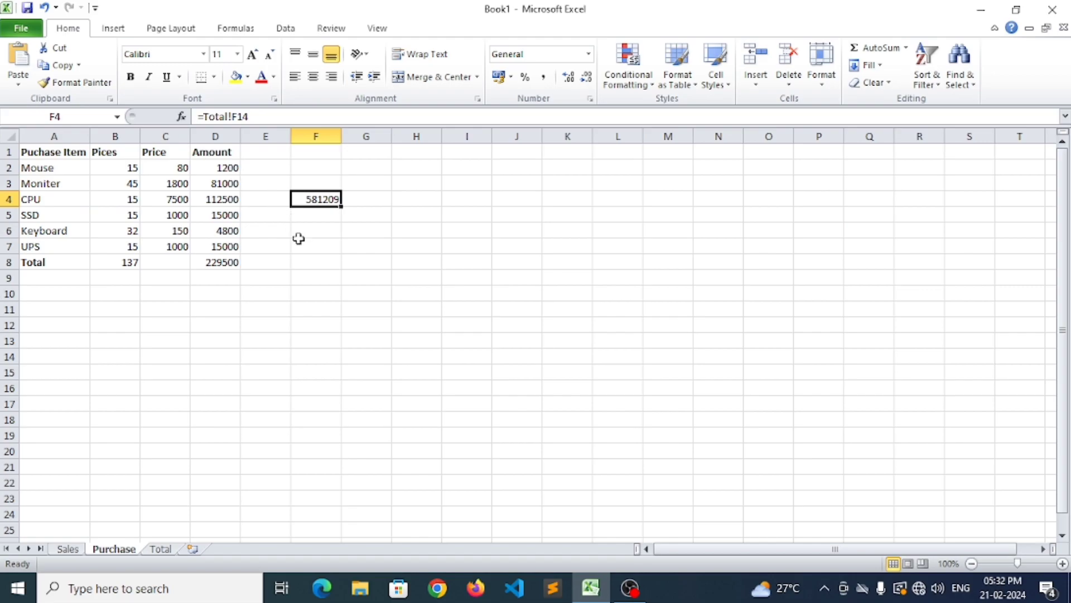
key("Delete")
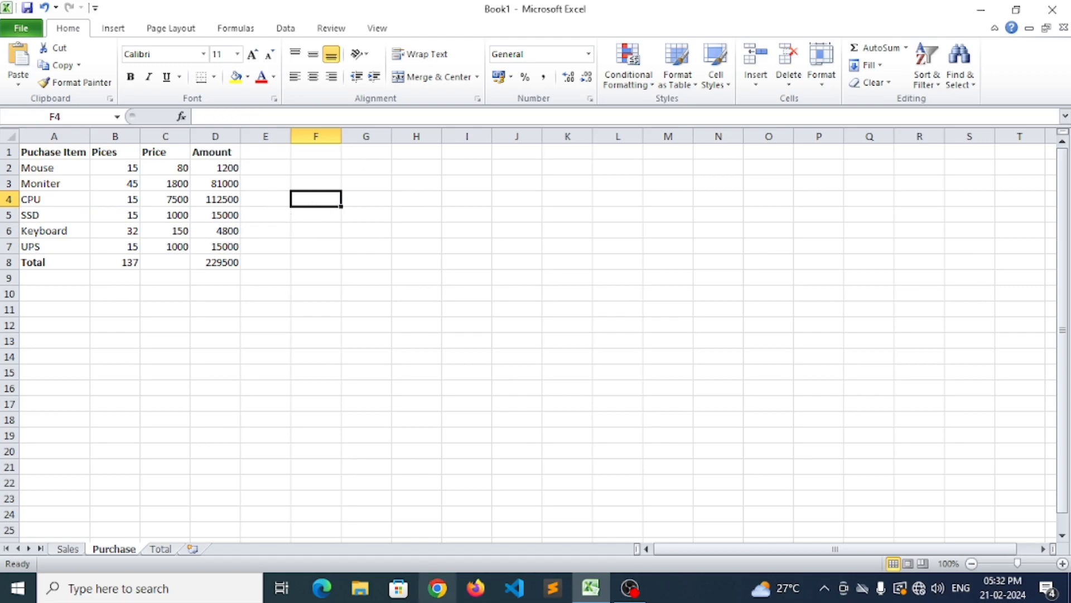
left_click(160, 548)
left_click_drag(315, 263, 345, 378)
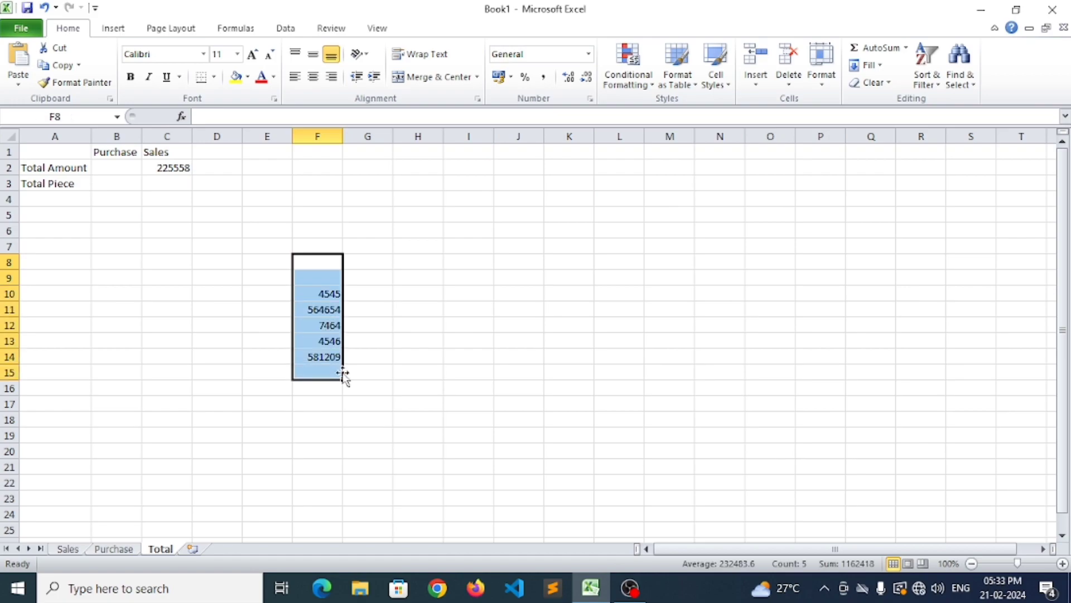
key("Delete")
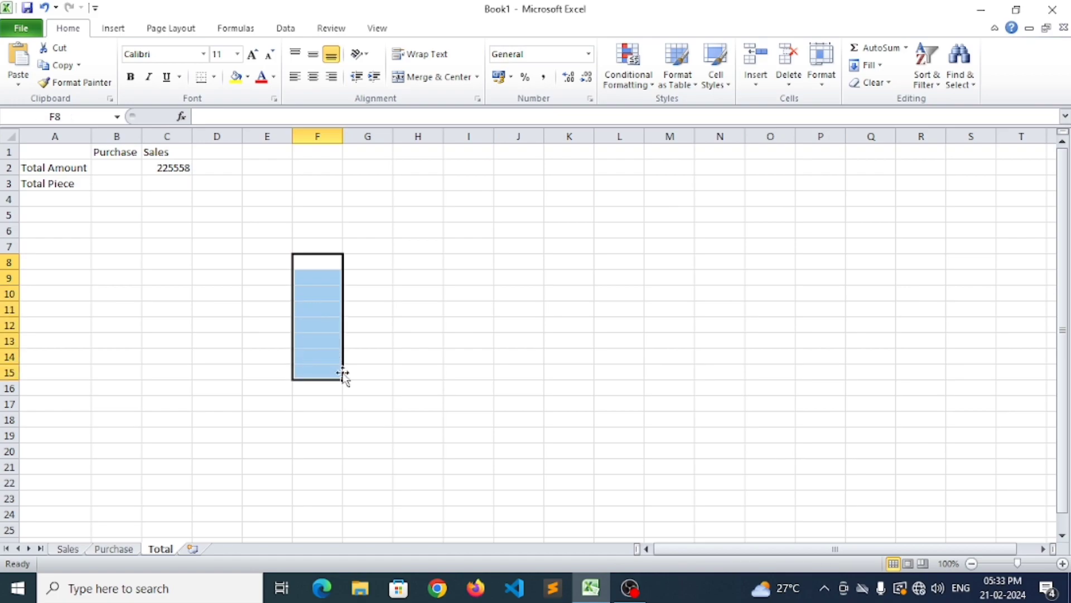
Link the Purchase Total Amount in B2 of the Total sheet to the Purchase sheet's amount total with =Purchase!D8 and check the formula
left_click(112, 172)
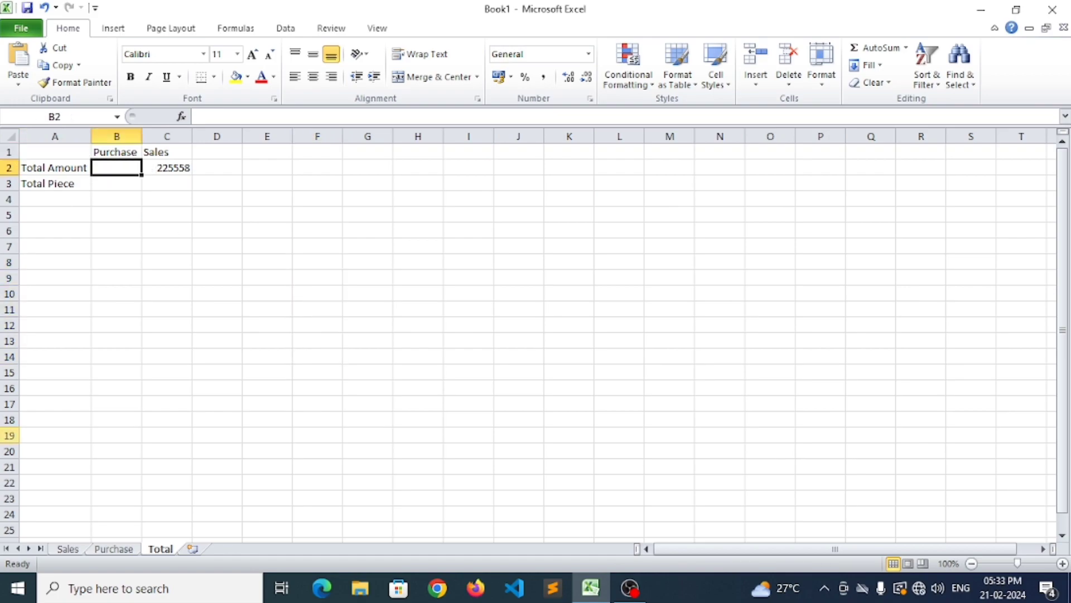
left_click(106, 550)
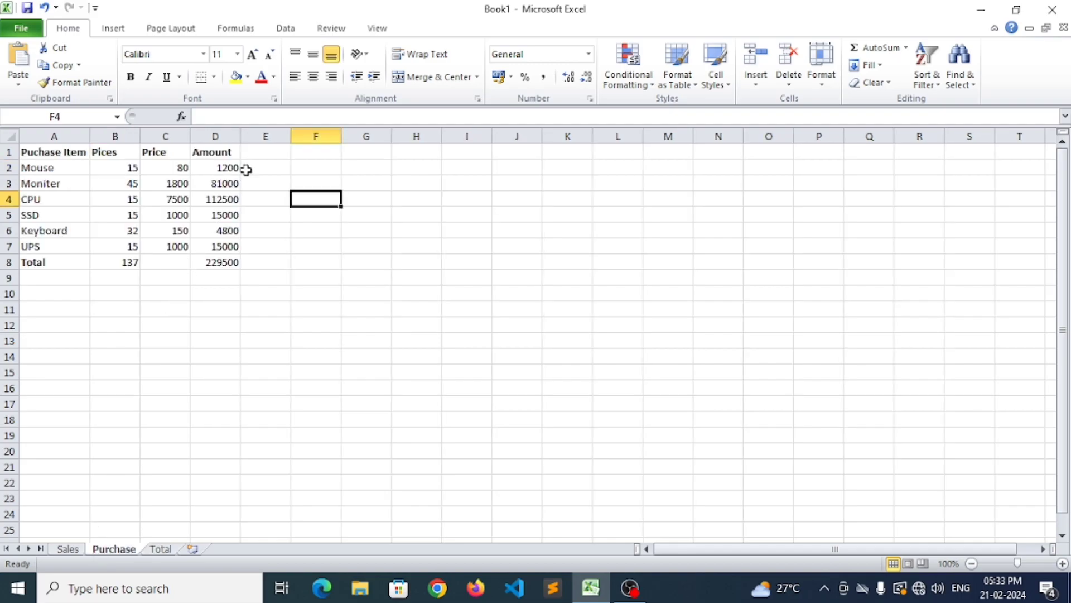
left_click(161, 549)
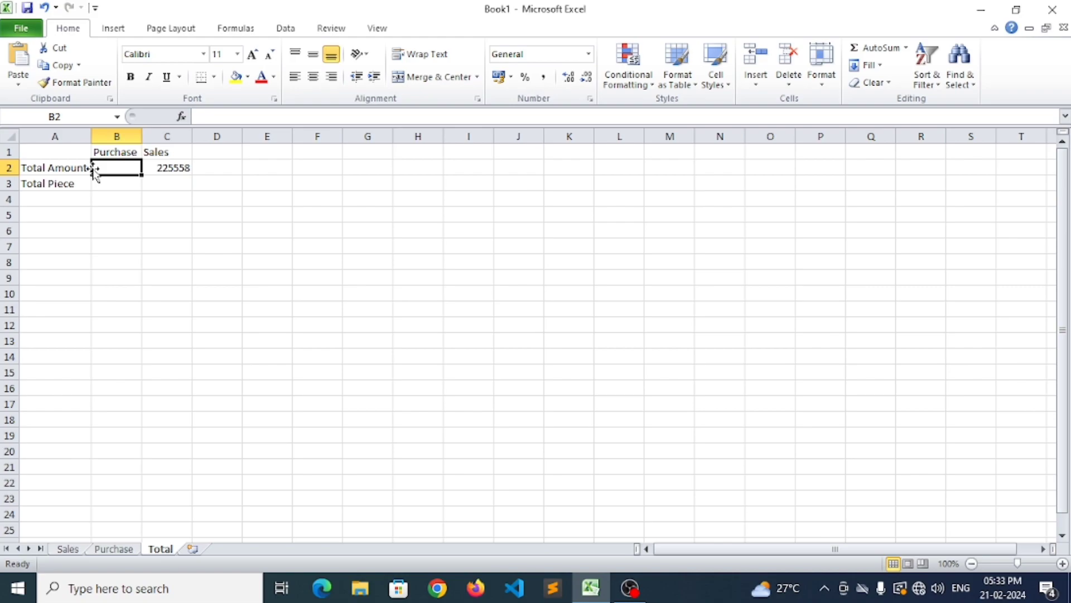
type("=")
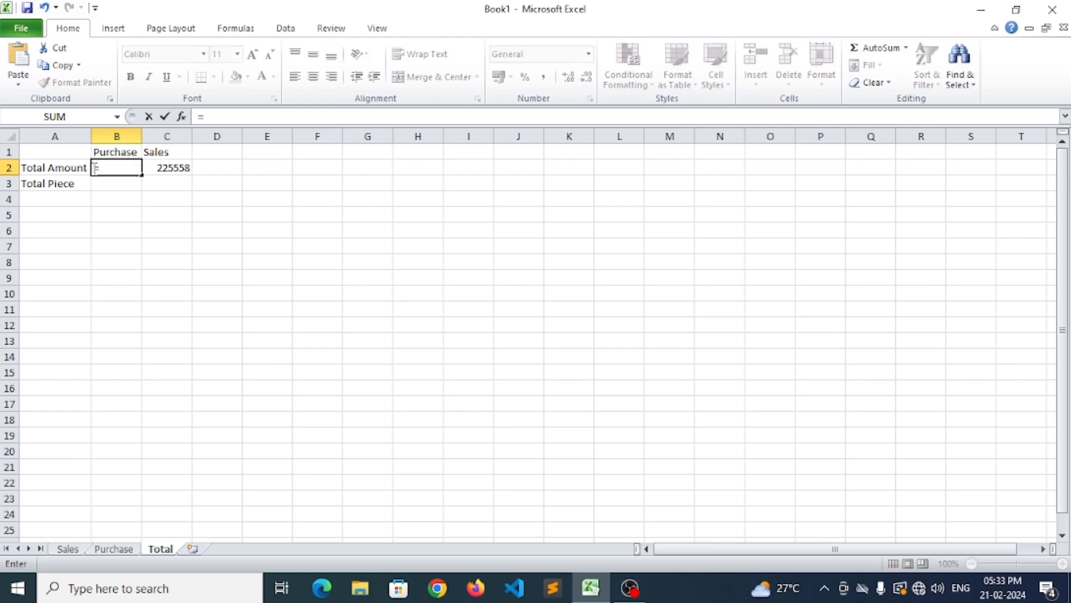
type("P")
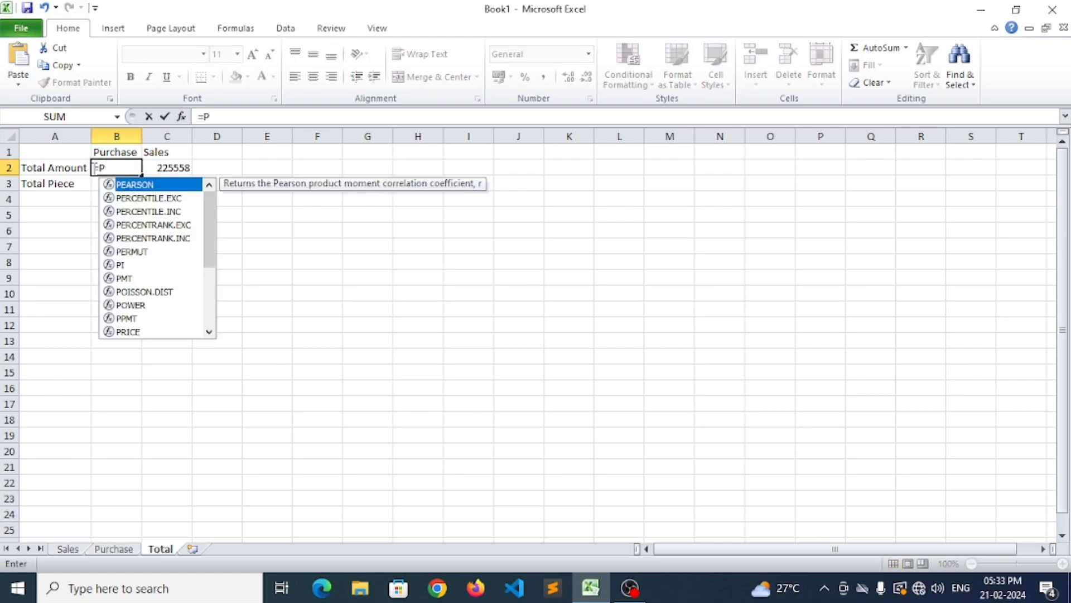
type("urchas")
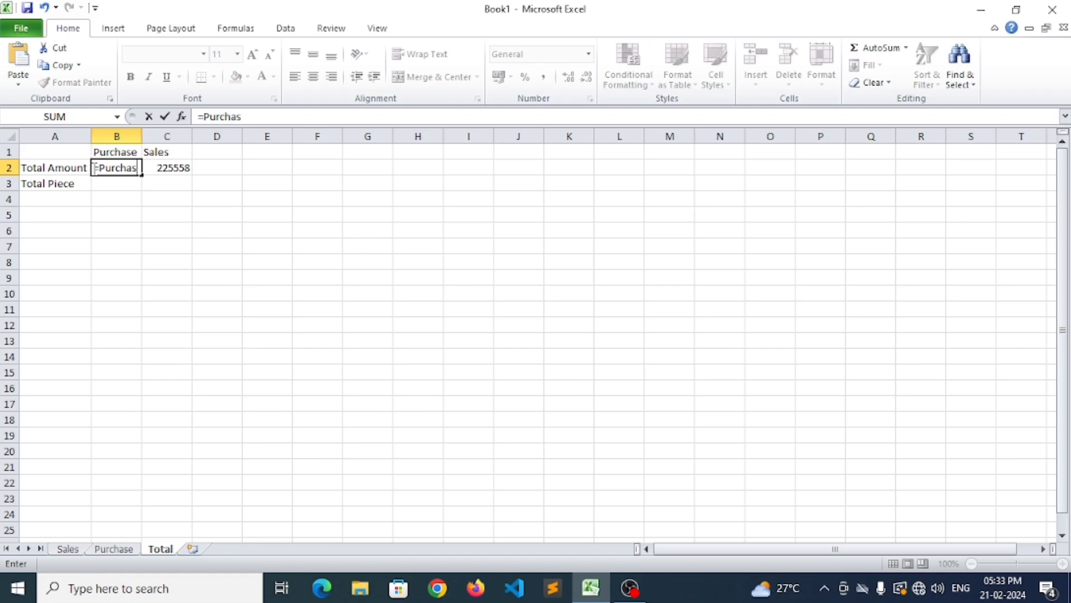
type("e")
type("!")
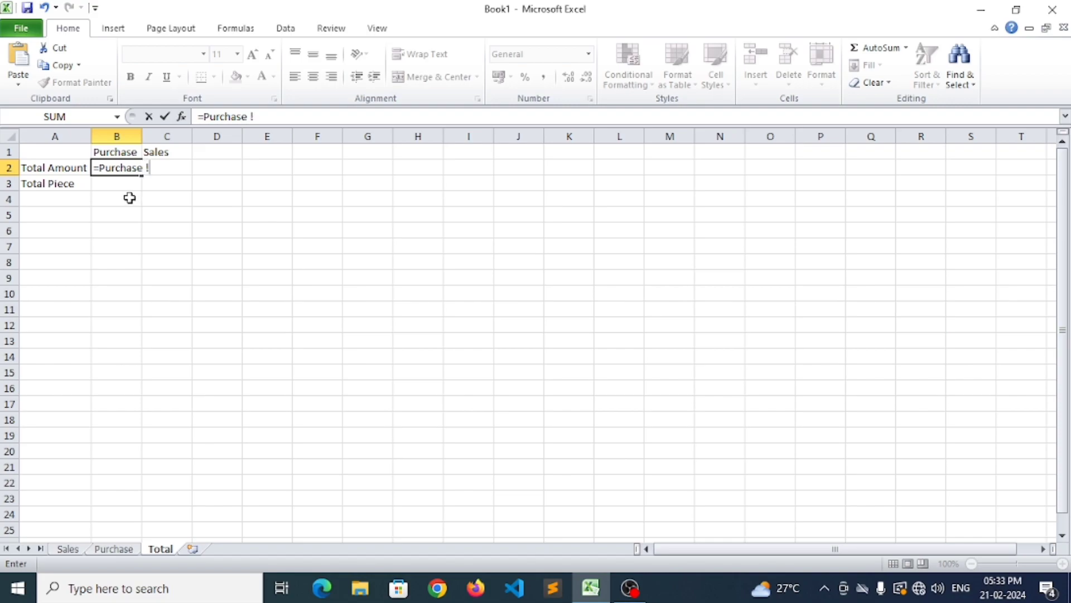
type("D8")
key("Return")
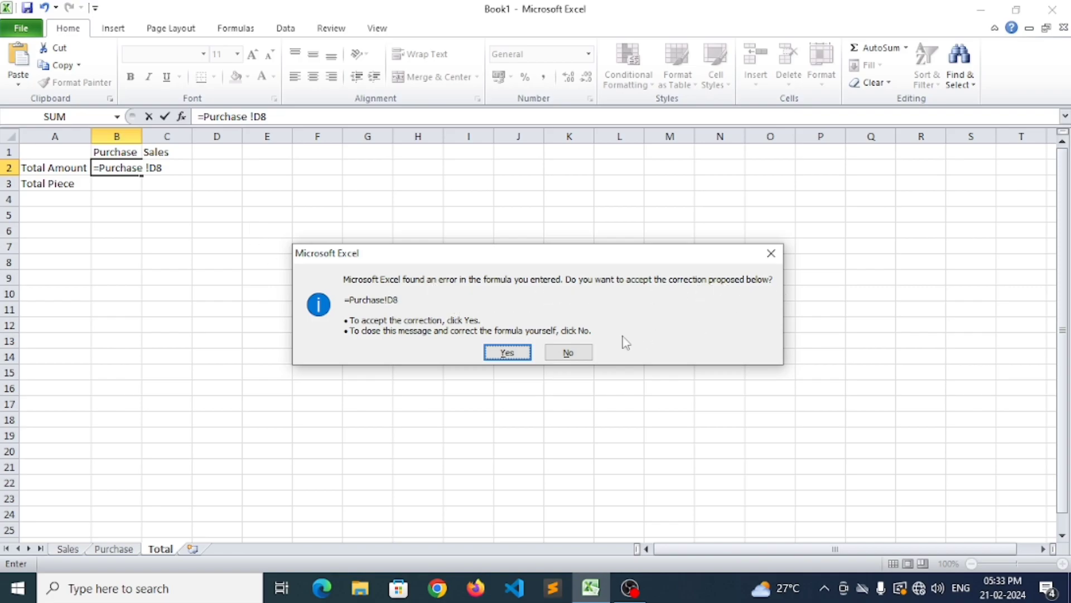
left_click(510, 353)
left_click(122, 169)
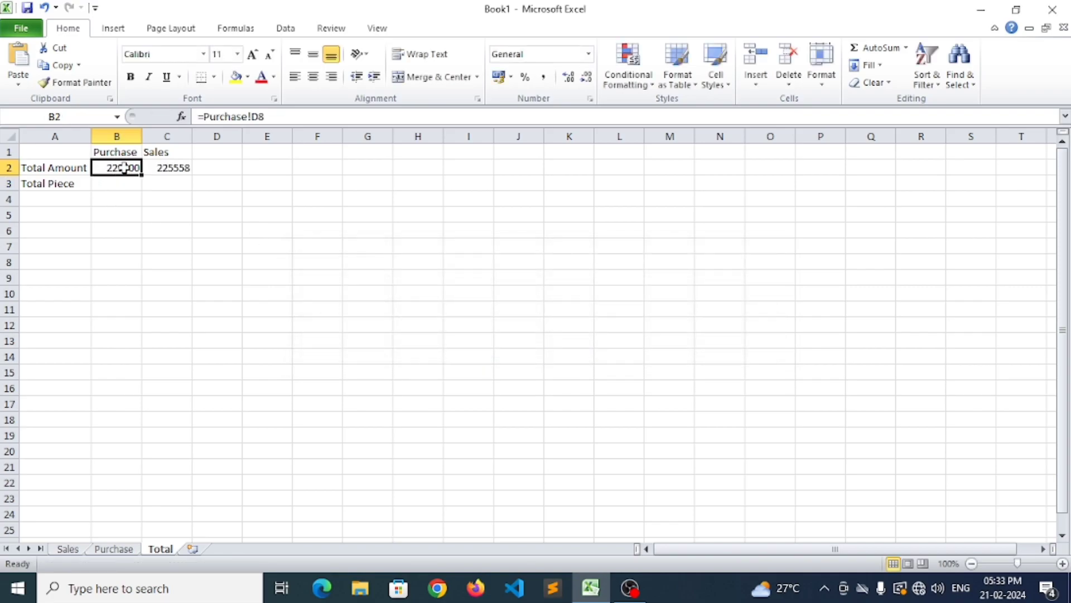
double_click(125, 169)
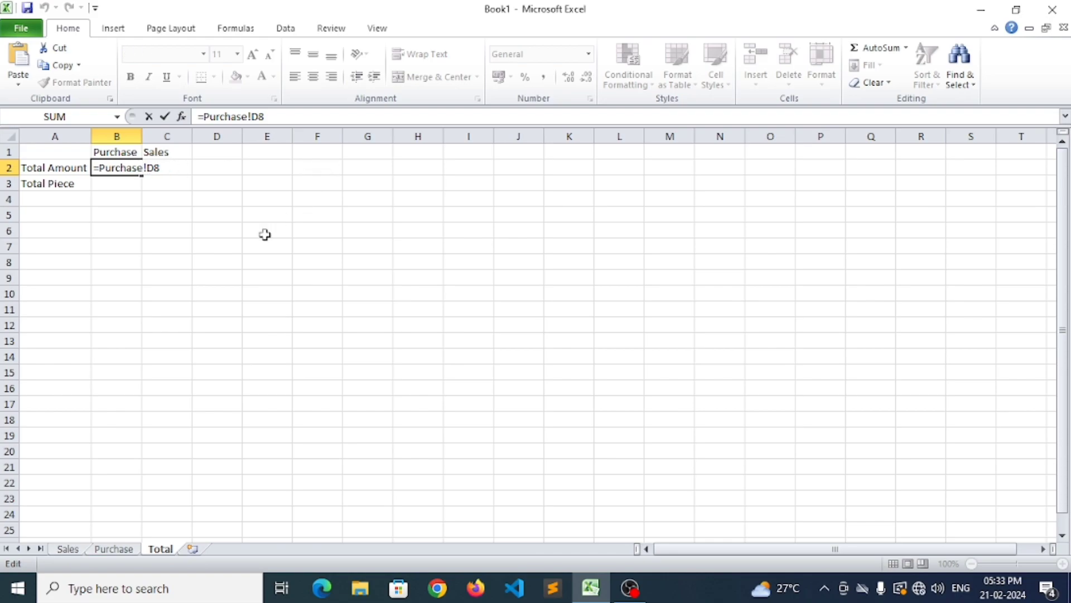
key("Return")
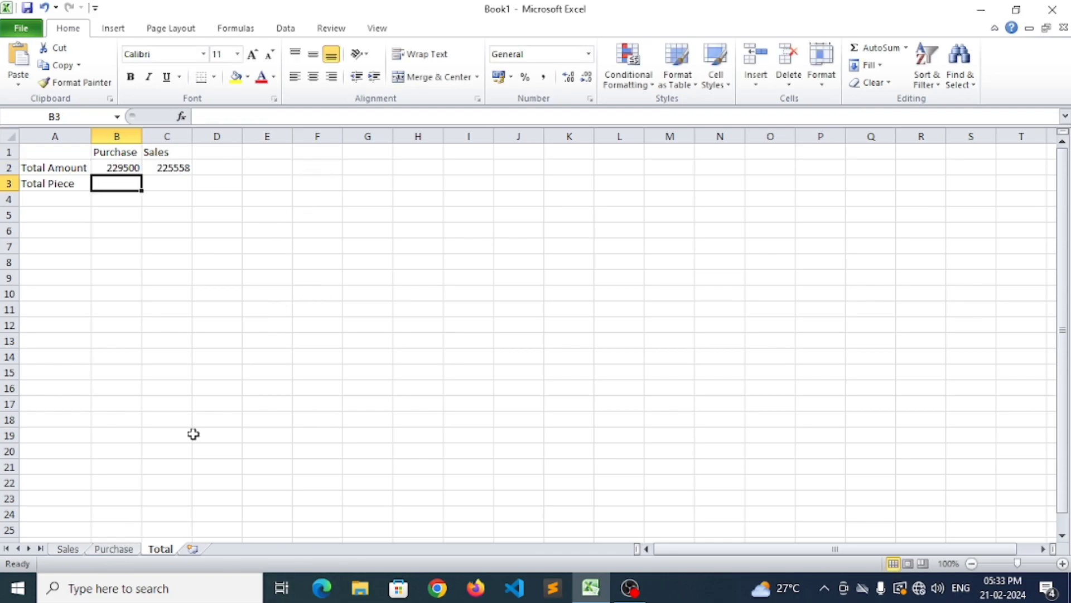
Rename the Purchase sheet by adding a trailing space after its name
left_click(113, 548)
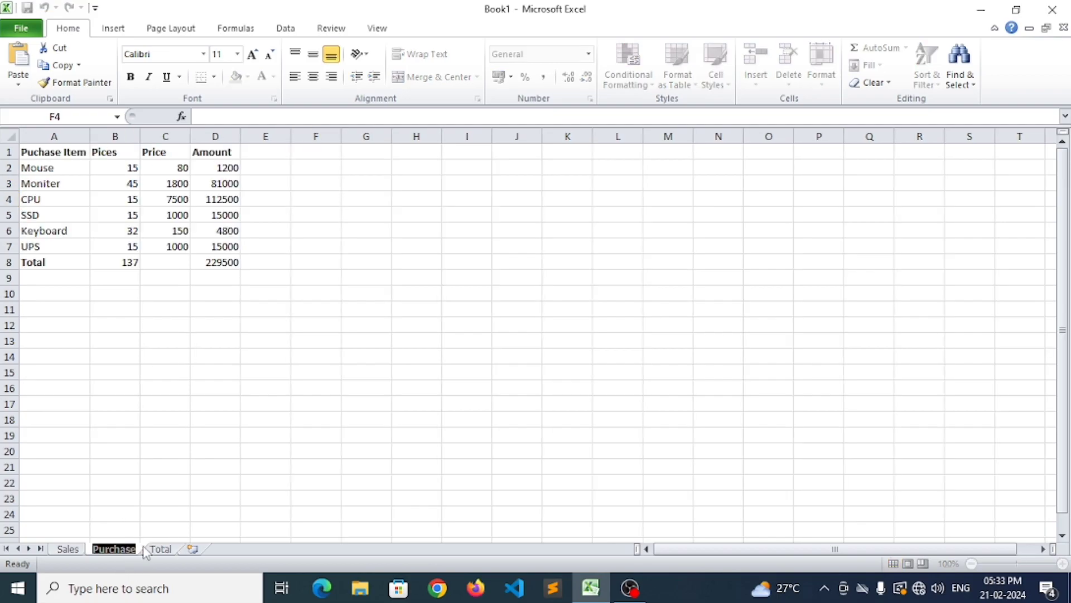
left_click(139, 547)
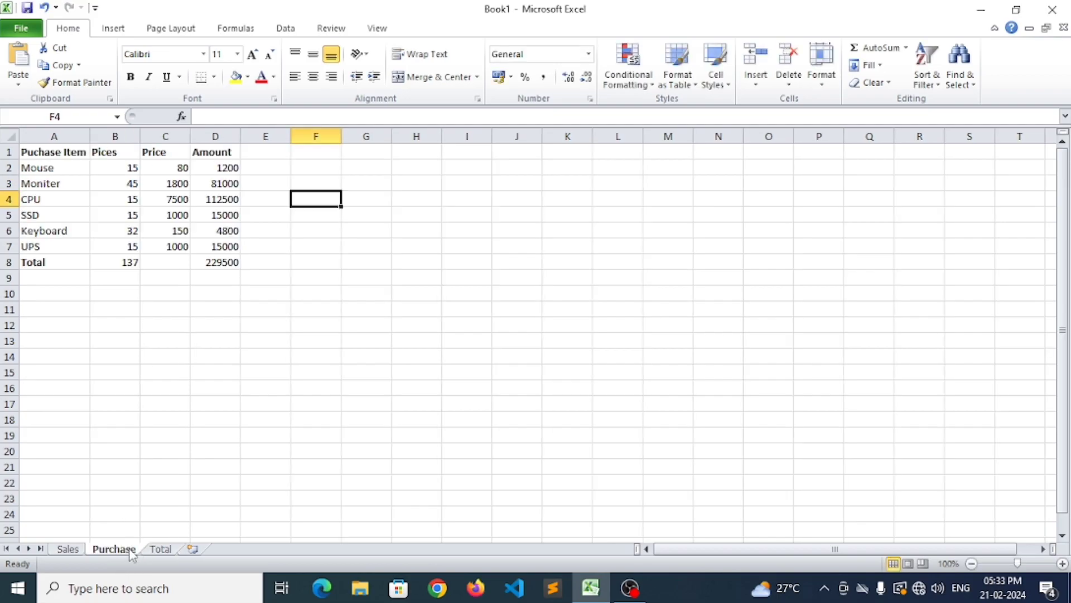
double_click(128, 550)
left_click(134, 549)
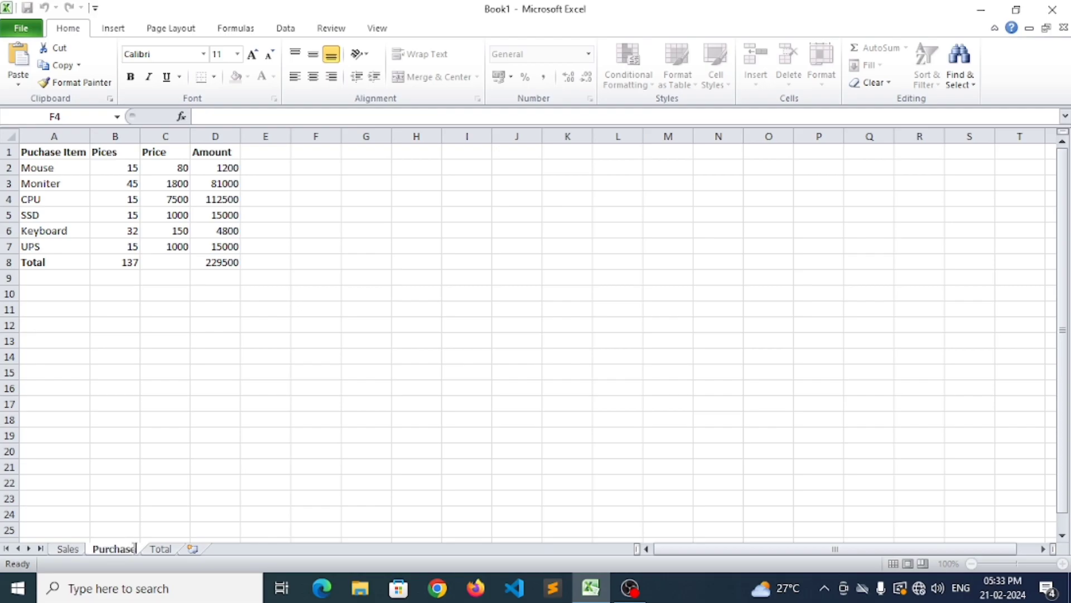
key("Return")
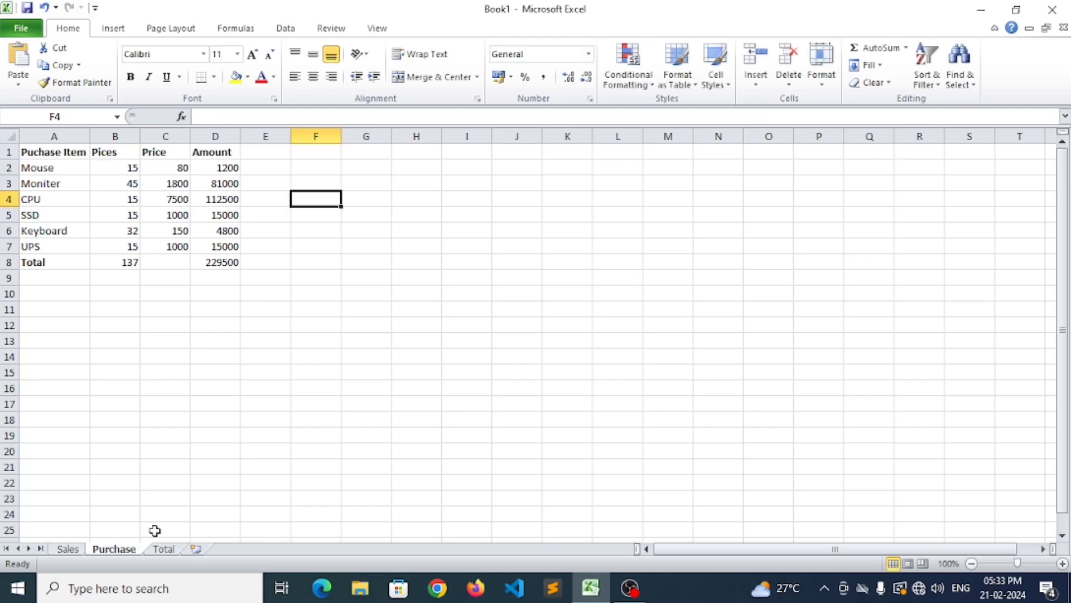
Remove the quotes and trailing space from the B2 formula on the Total sheet so it reads =Purchase!D8
left_click(159, 550)
left_click(144, 215)
left_click(135, 157)
double_click(137, 168)
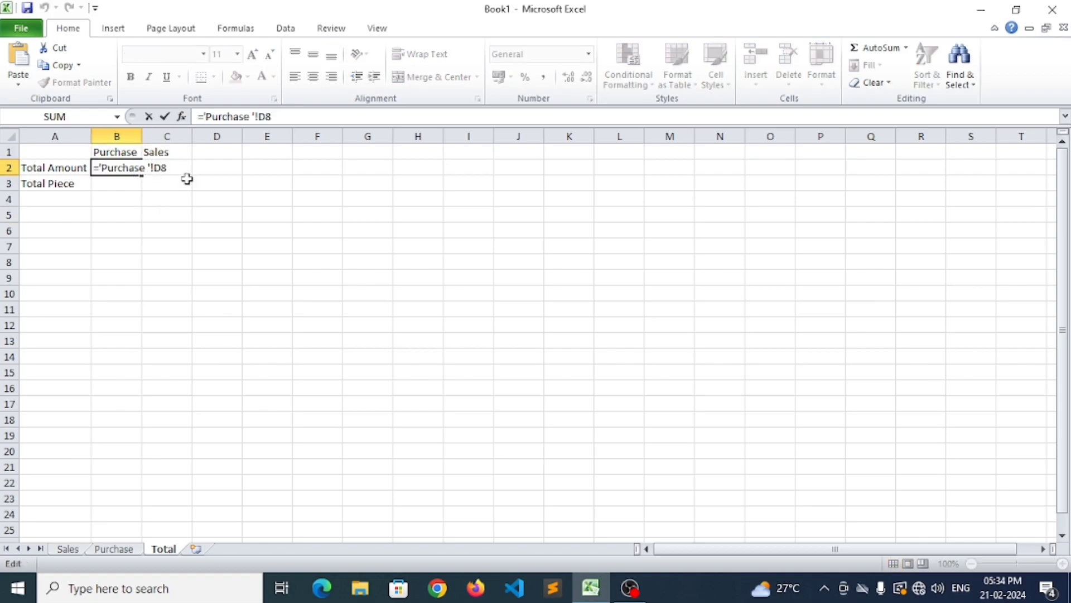
key("BackSpace")
key("BackSpace")
key("Left")
key("Left")
key("Left")
key("Left")
key("Left")
key("Left")
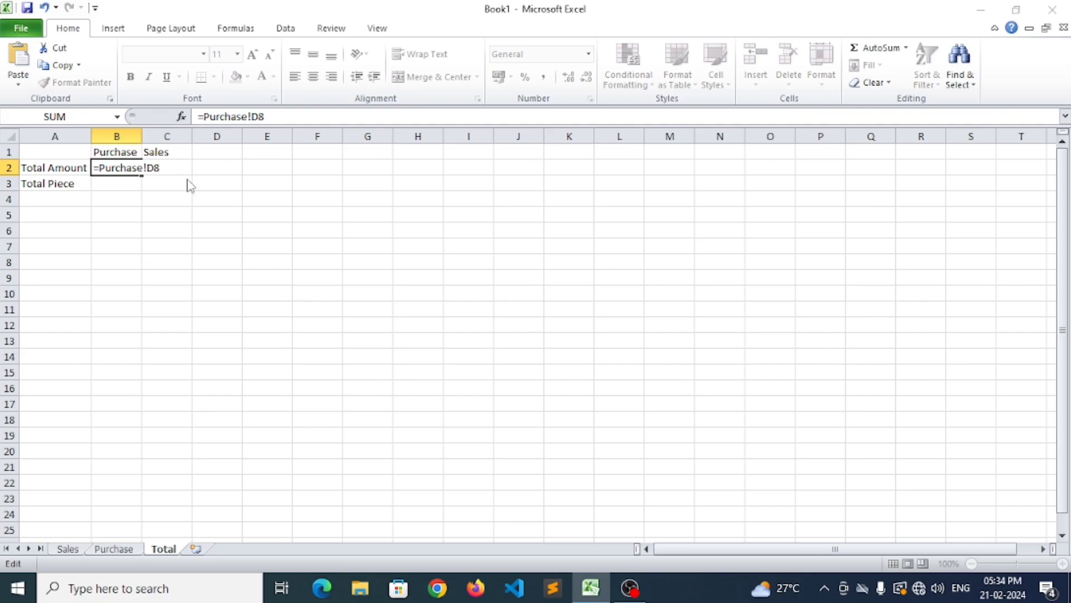
key("Return")
left_click(481, 352)
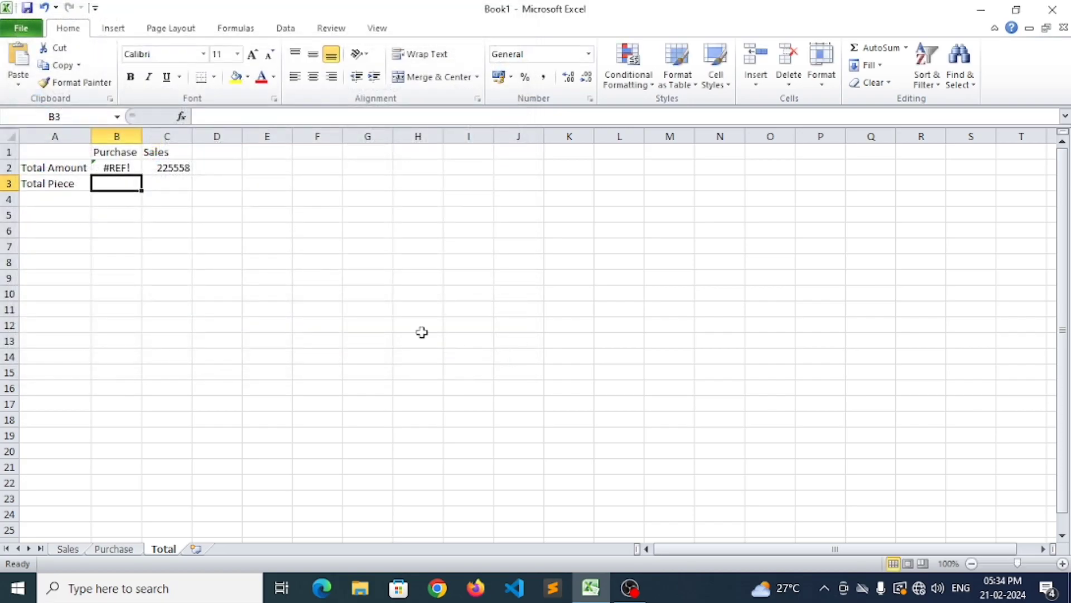
left_click(114, 171)
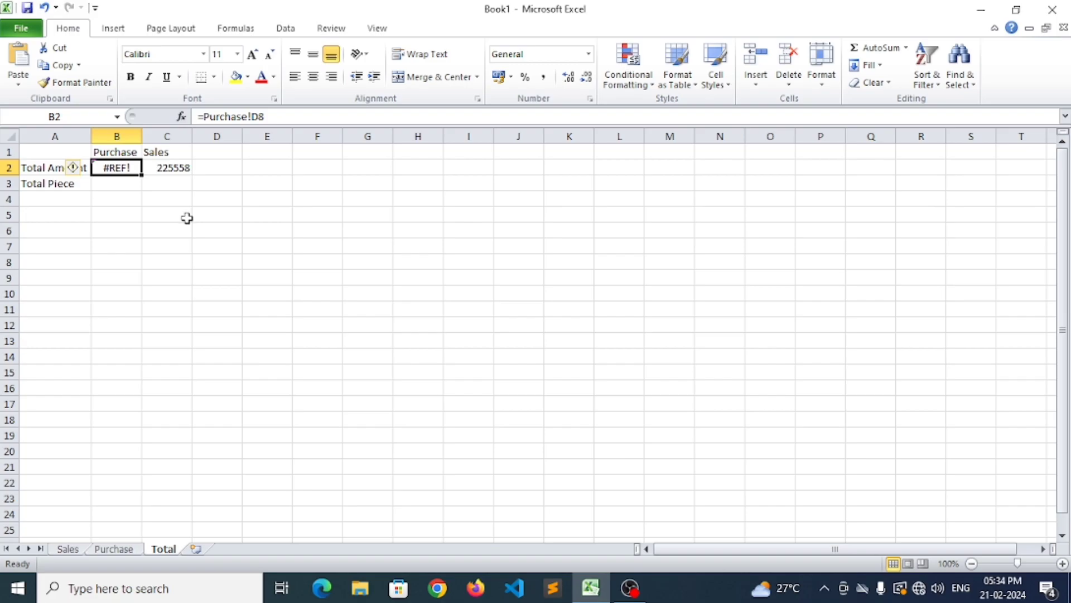
Rename the Purchase sheet to remove the trailing space after its name
left_click(117, 550)
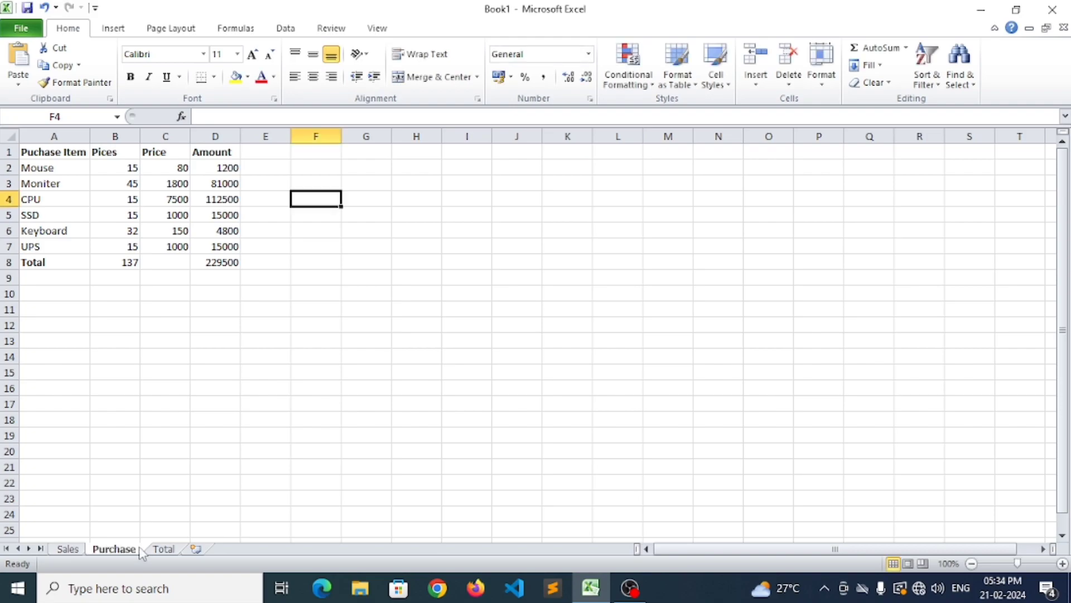
double_click(133, 550)
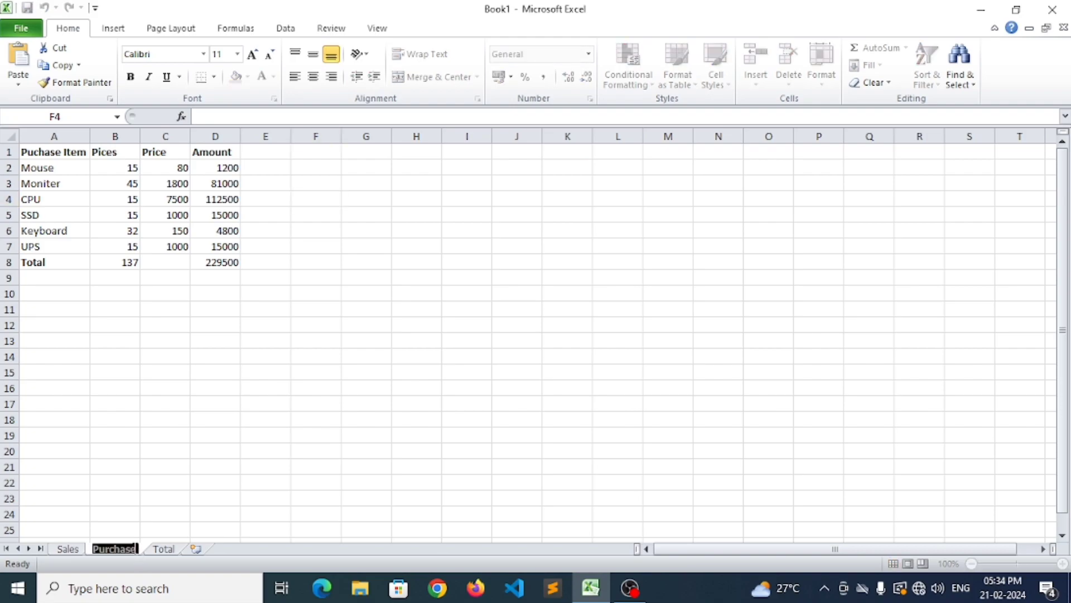
key("End")
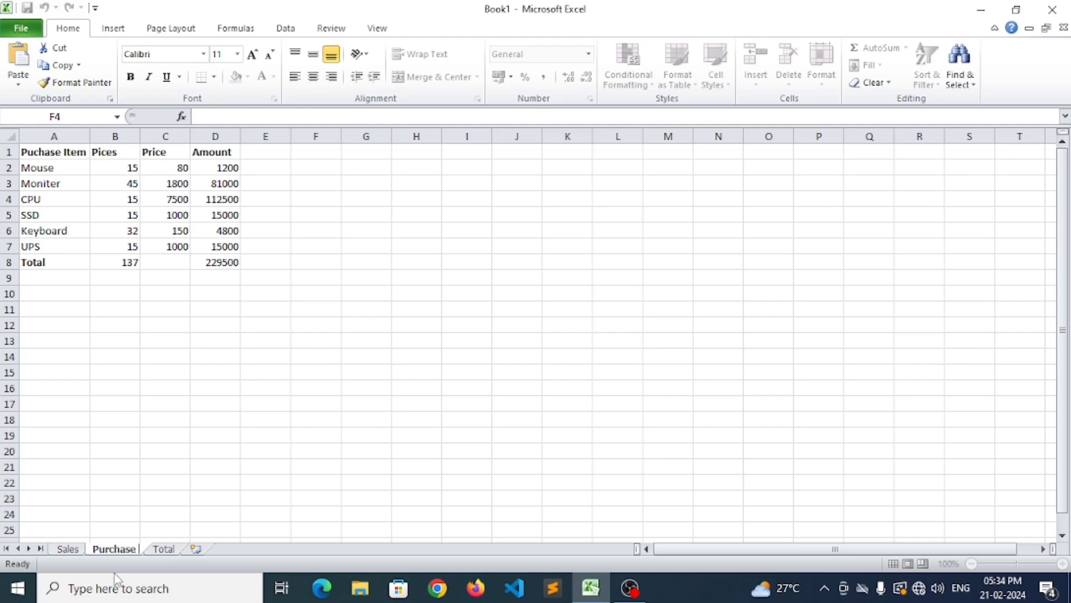
key("Return")
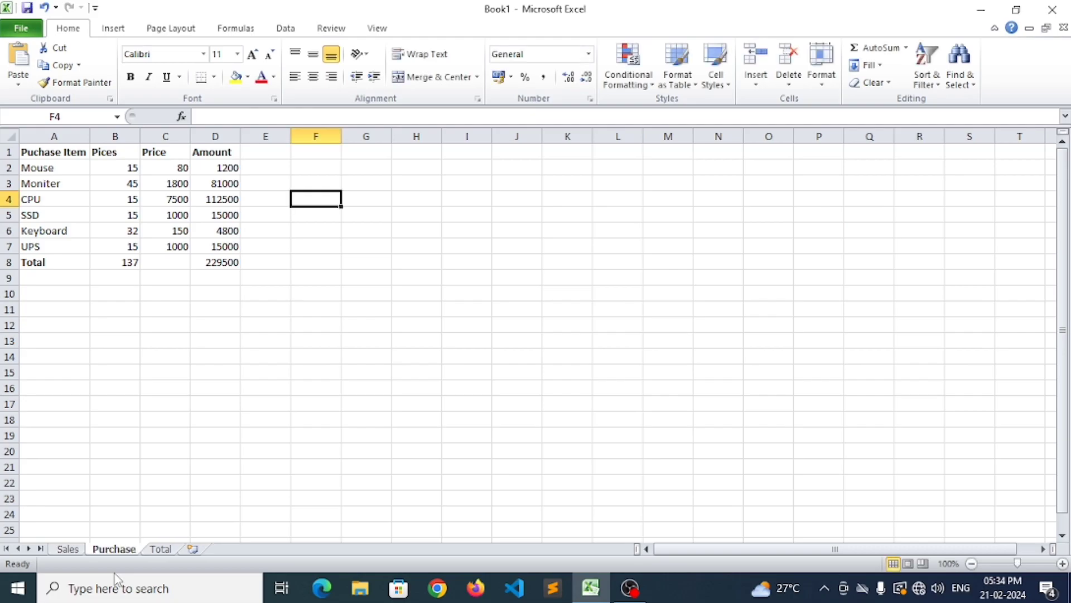
Re-enter the unchanged =Purchase!D8 formula in B2 of the Total sheet to recalculate it
left_click(161, 549)
left_click(99, 309)
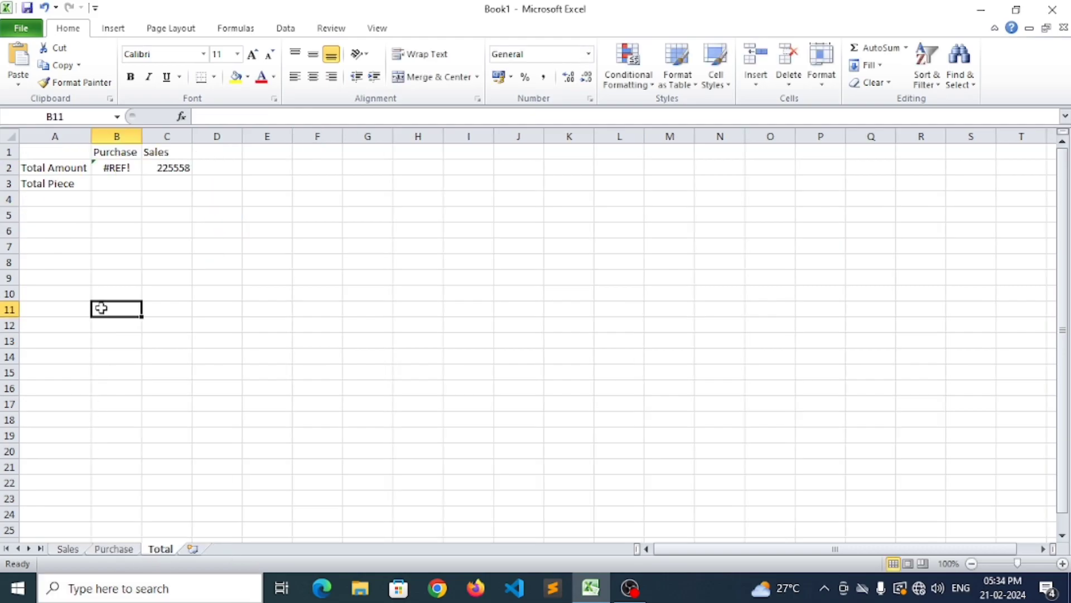
left_click(128, 169)
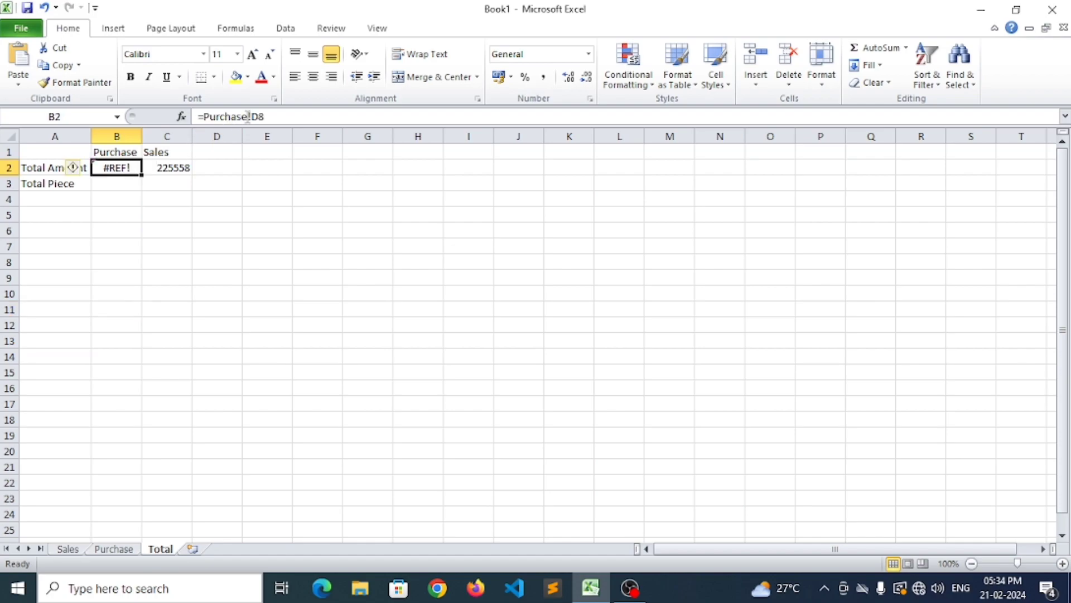
left_click(289, 113)
key("Return")
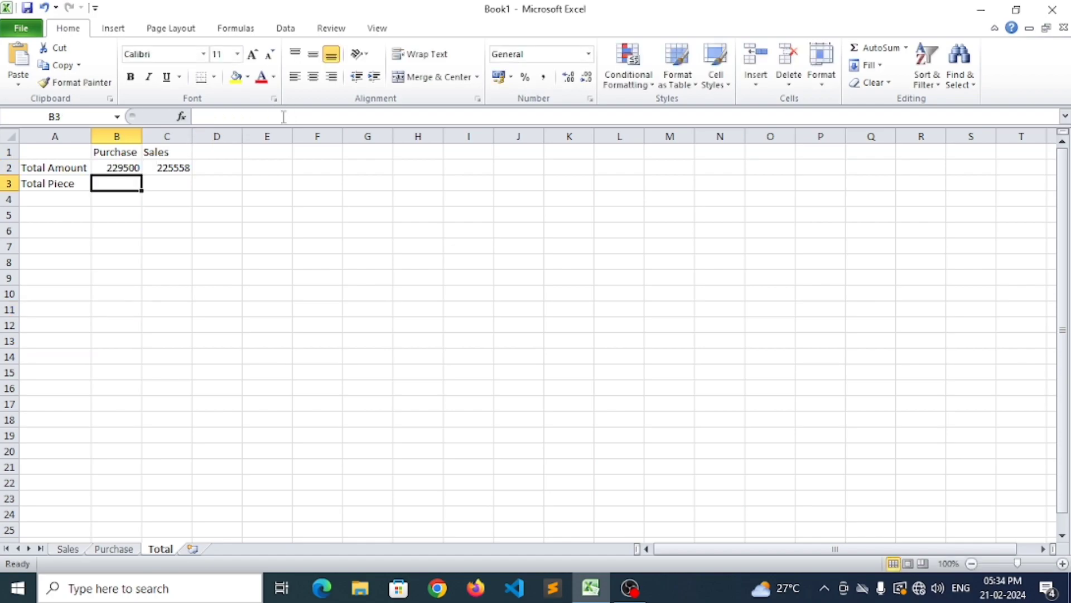
Link the Sales Total Piece in C3 of the Total sheet to the pieces total in B8 of the Sales sheet
left_click(157, 184)
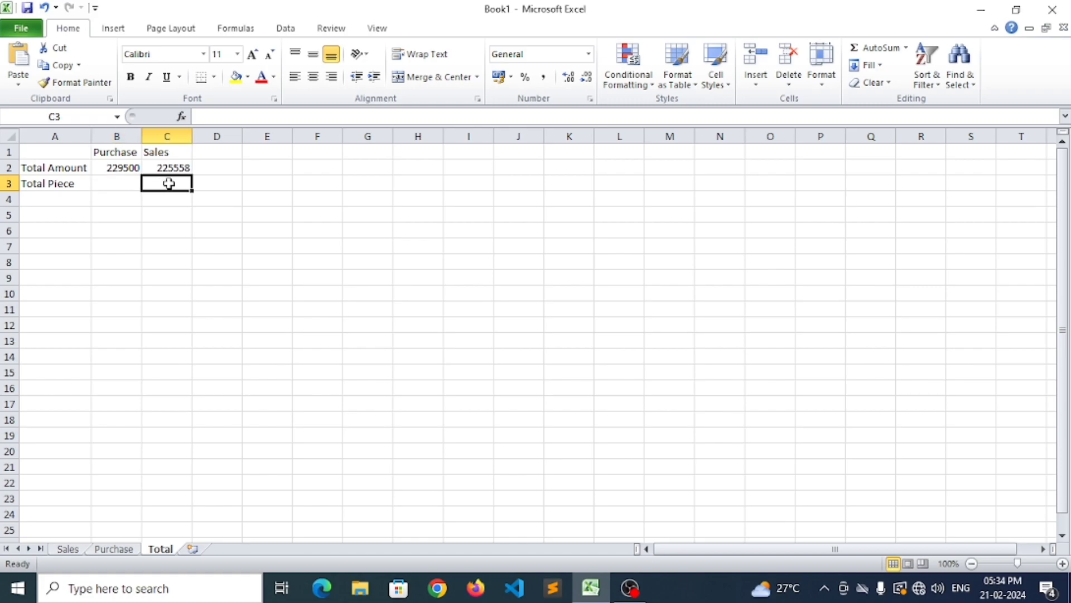
type("=")
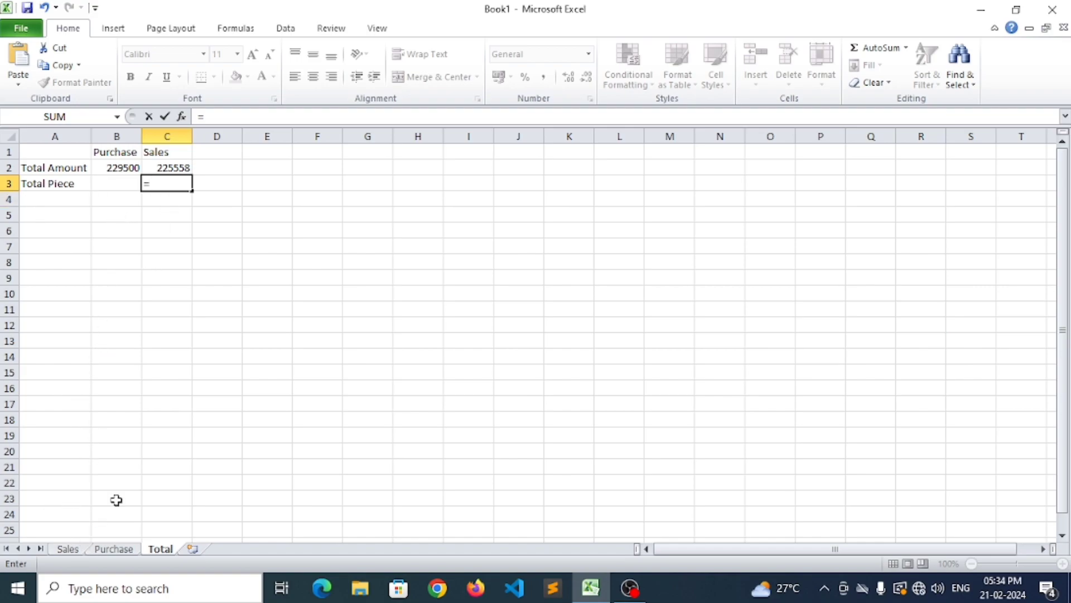
key("Escape")
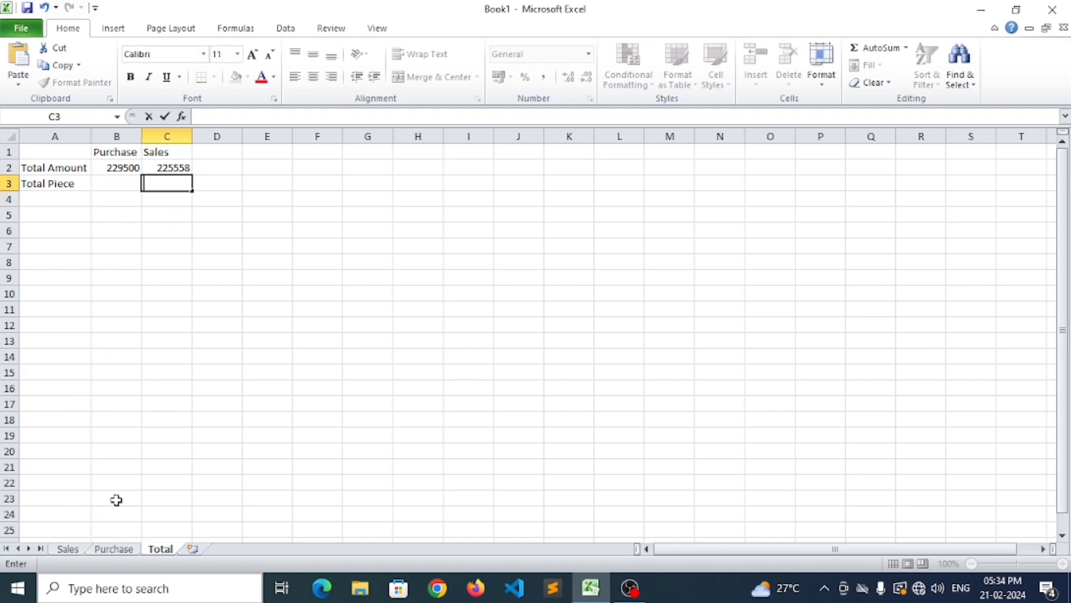
left_click(67, 549)
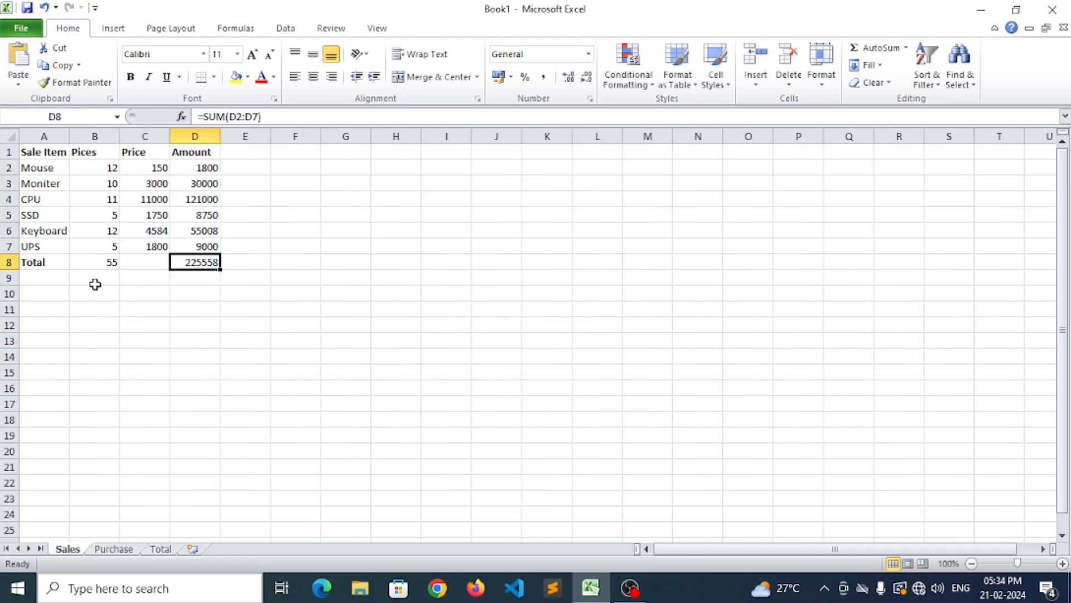
left_click(159, 549)
type("=Sales")
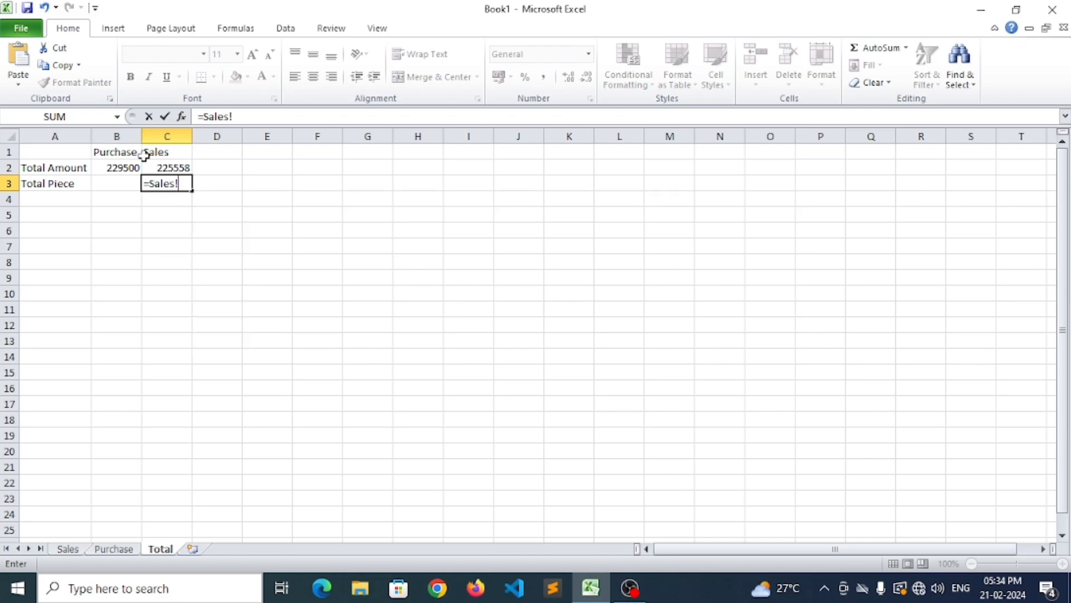
type("!B")
type("12")
key("Return")
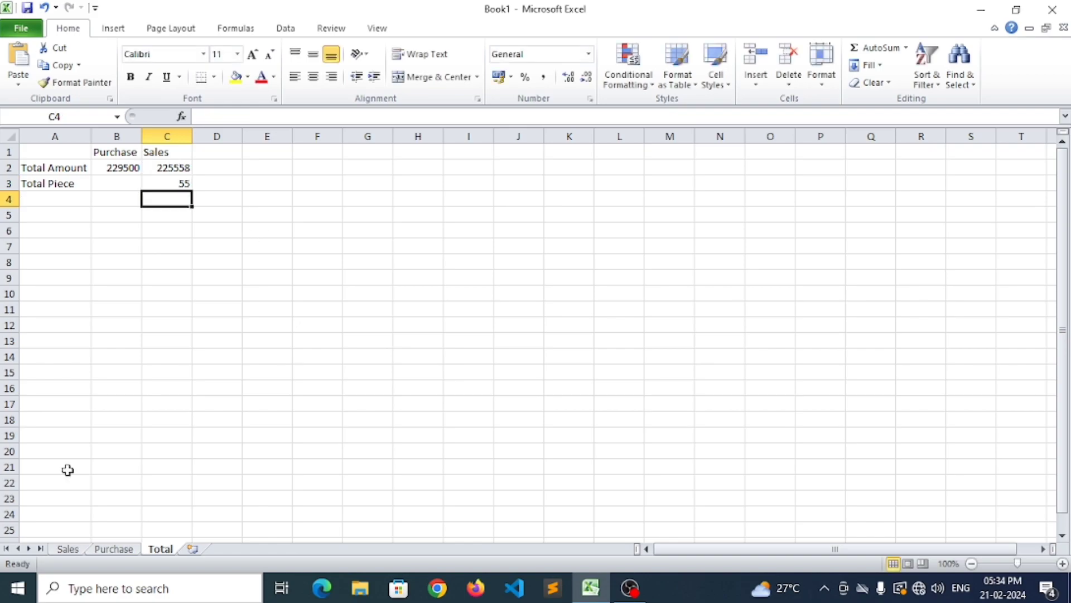
Link the Purchase Total Piece in B3 of the Total sheet to the Purchase sheet's pieces total with =Purchase!B8
left_click(67, 549)
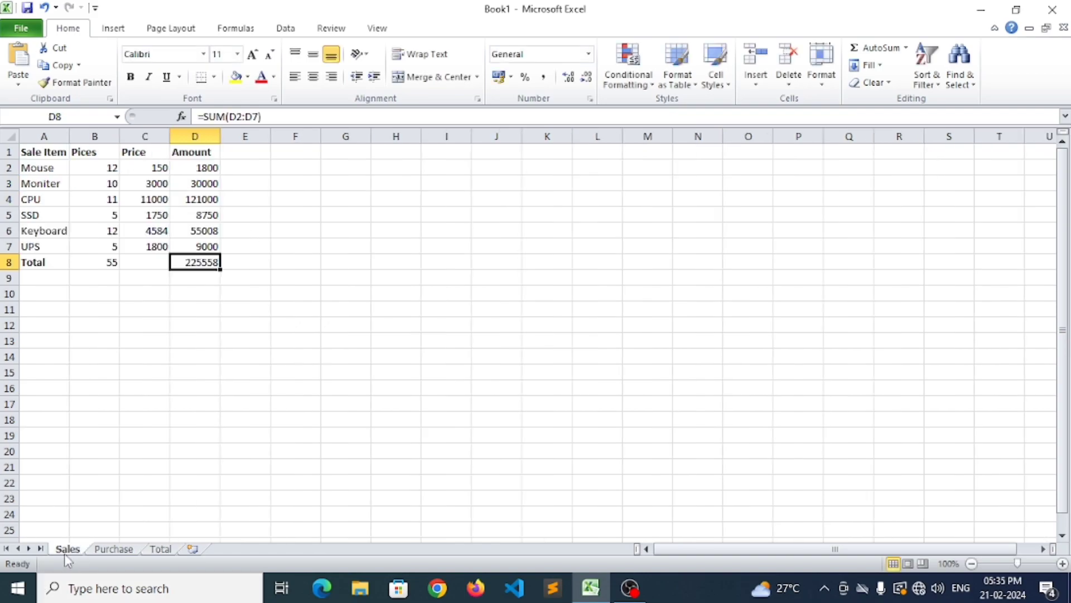
left_click(140, 548)
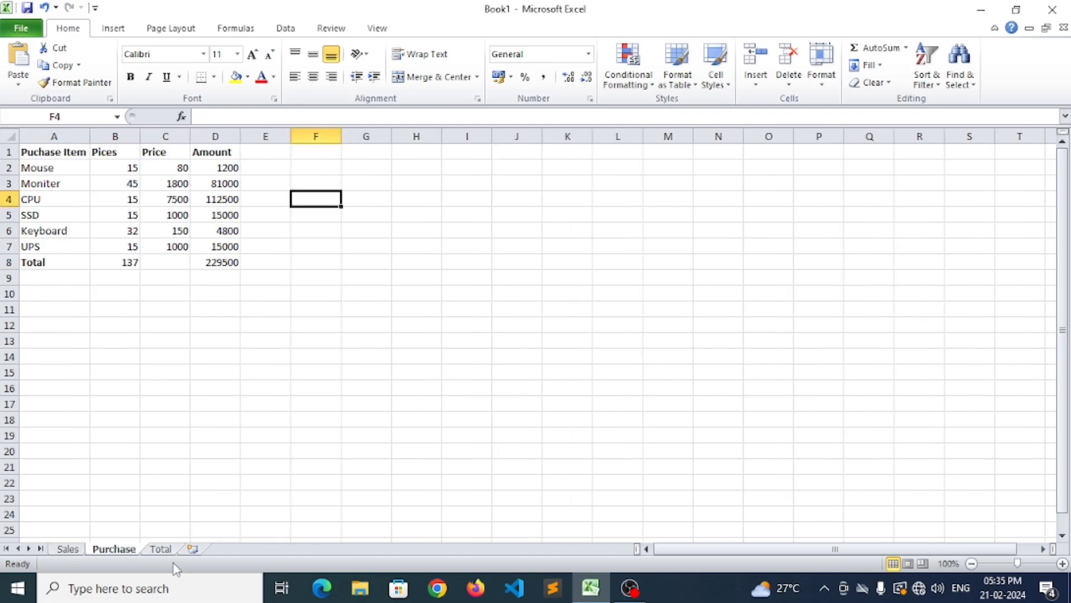
left_click(161, 549)
left_click(118, 186)
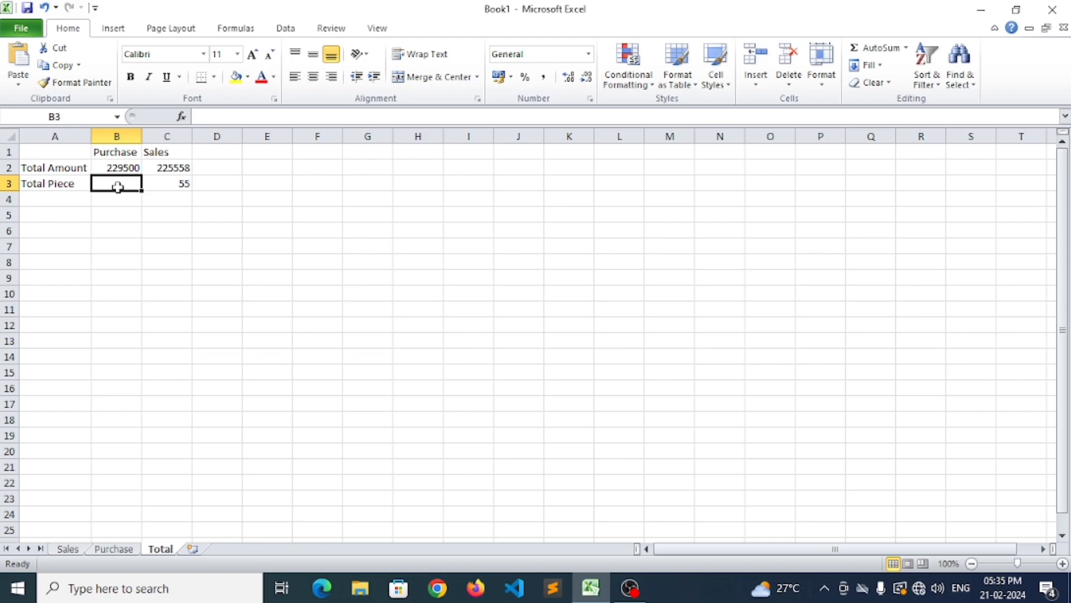
type("=P")
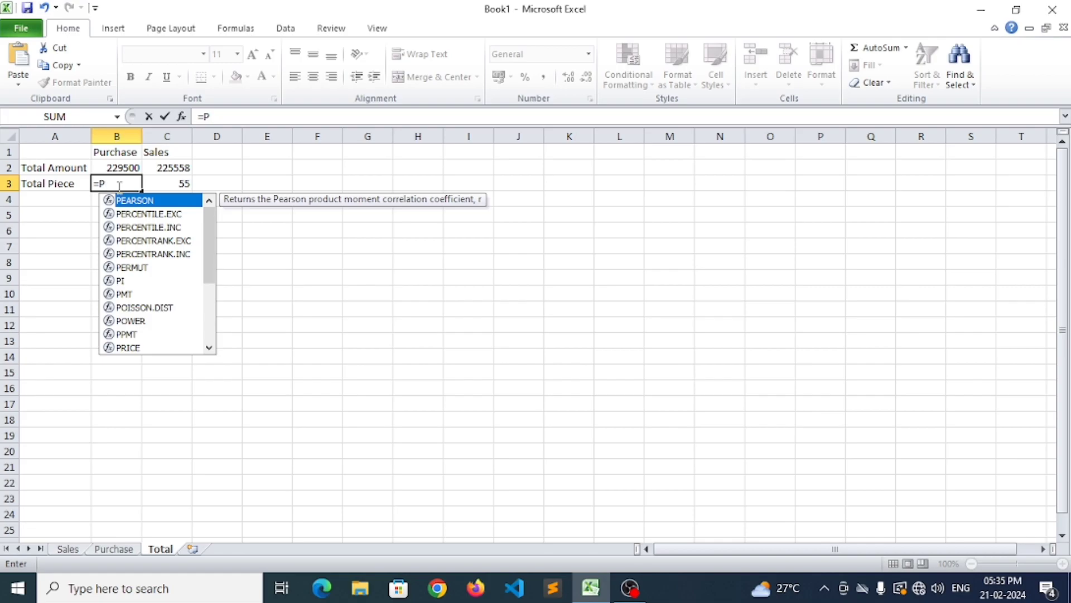
type("urchase")
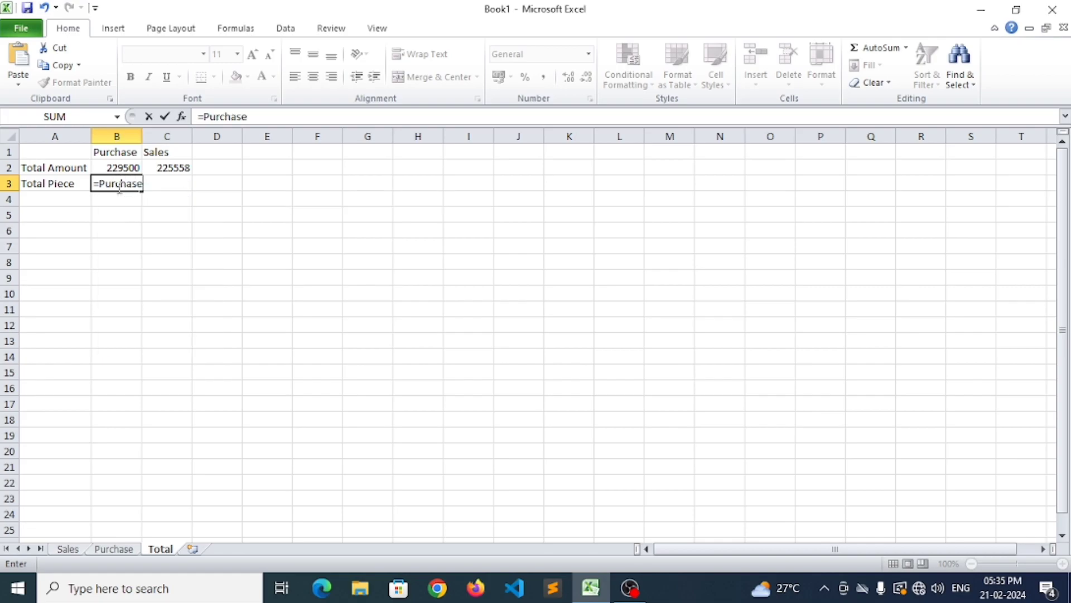
type("!")
type("B8")
key("Return")
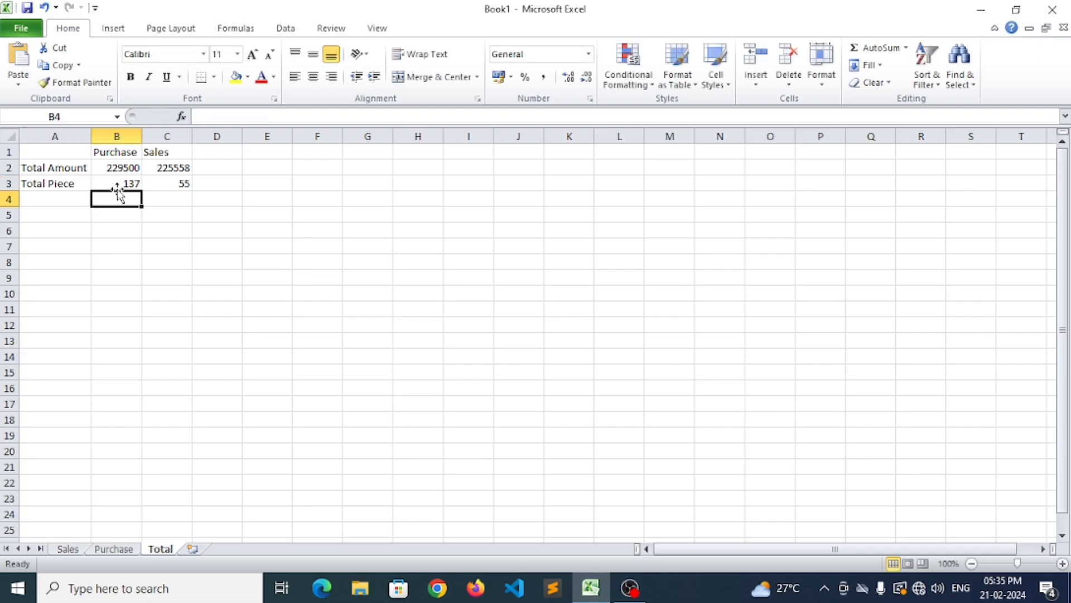
Compare the totals on the Purchase sheet with the linked Purchase values on the Total sheet
left_click(113, 549)
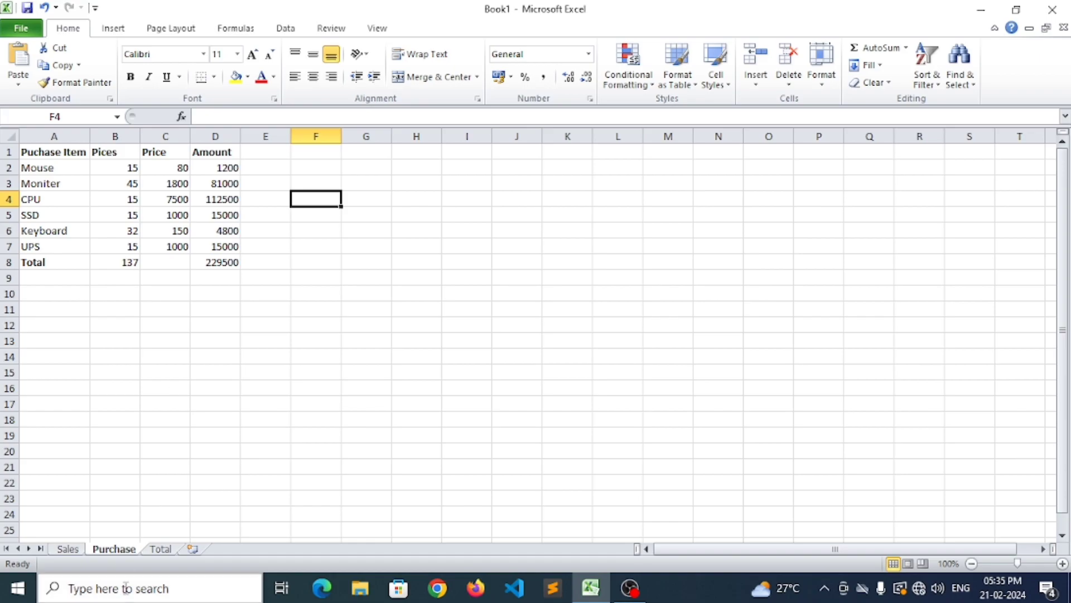
left_click(156, 549)
left_click(109, 282)
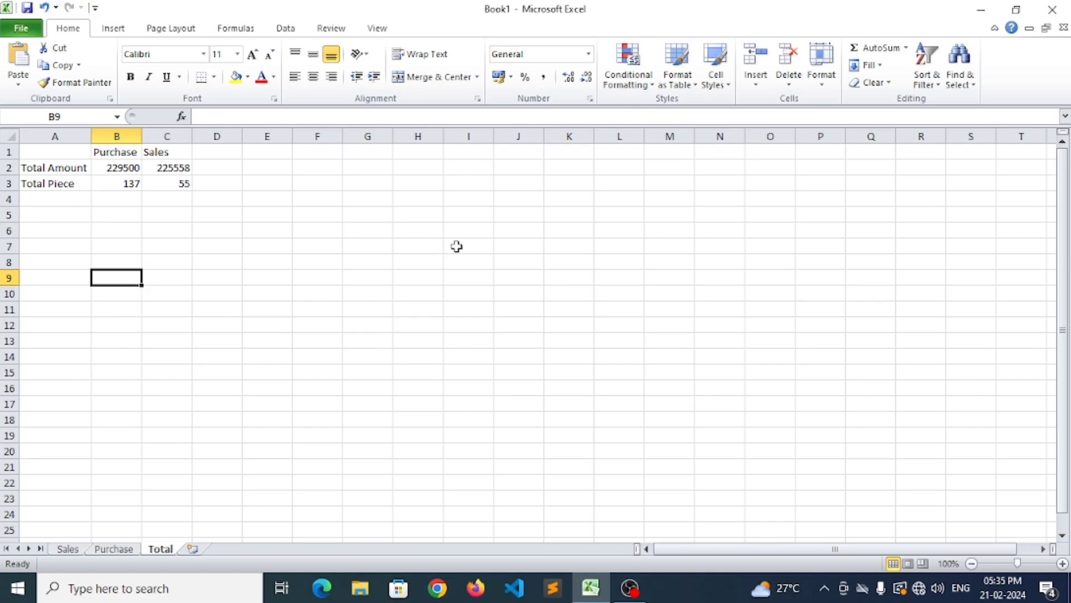
left_click(117, 549)
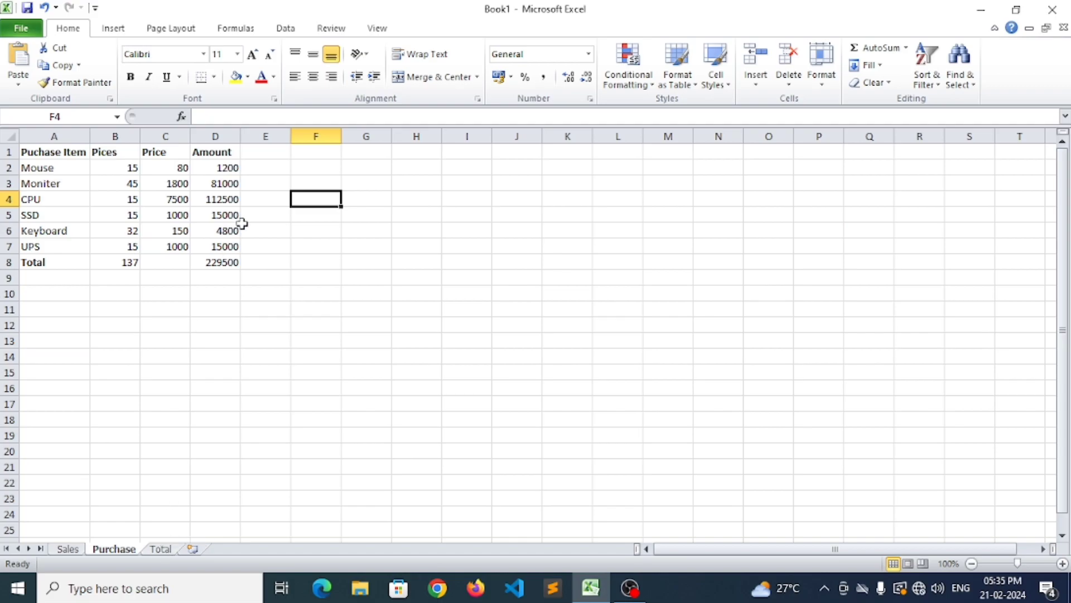
left_click(167, 550)
left_click(239, 278)
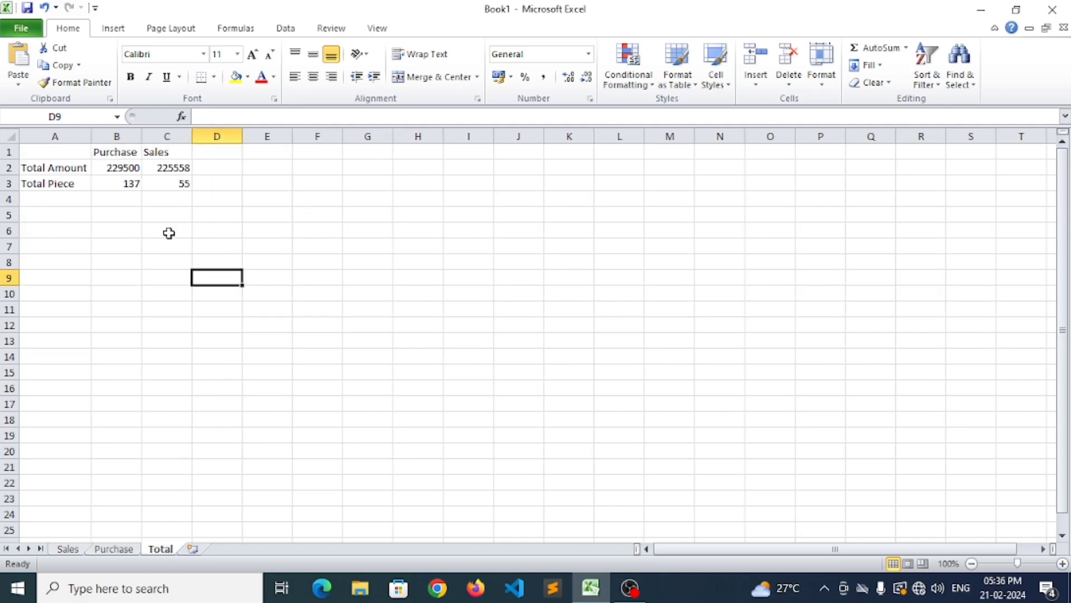
left_click(52, 232)
left_click(134, 228)
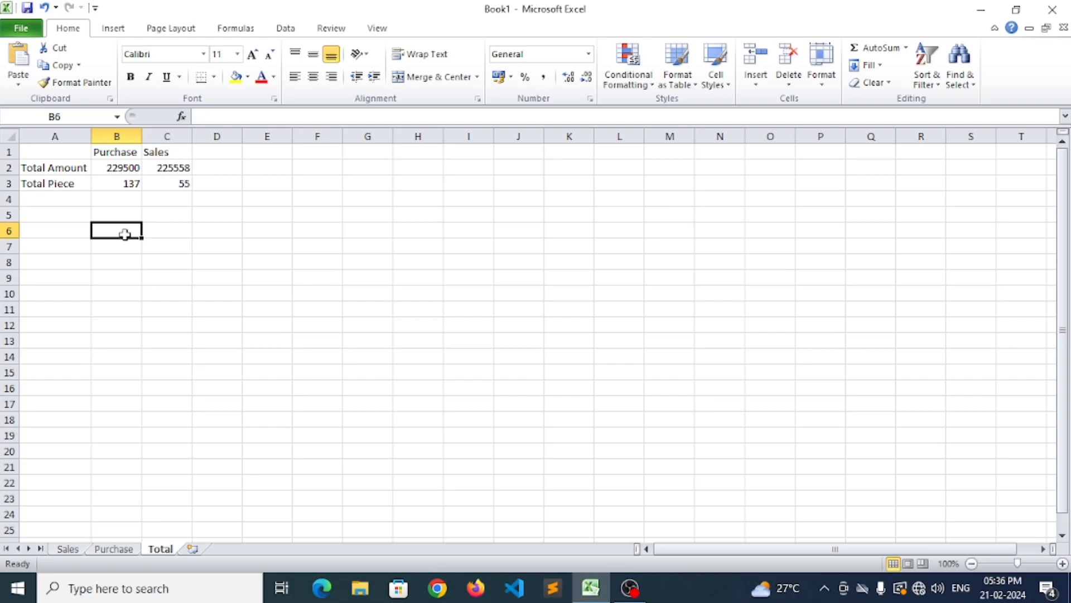
type("=sa")
key("BackSpace")
key("BackSpace")
type("Sales")
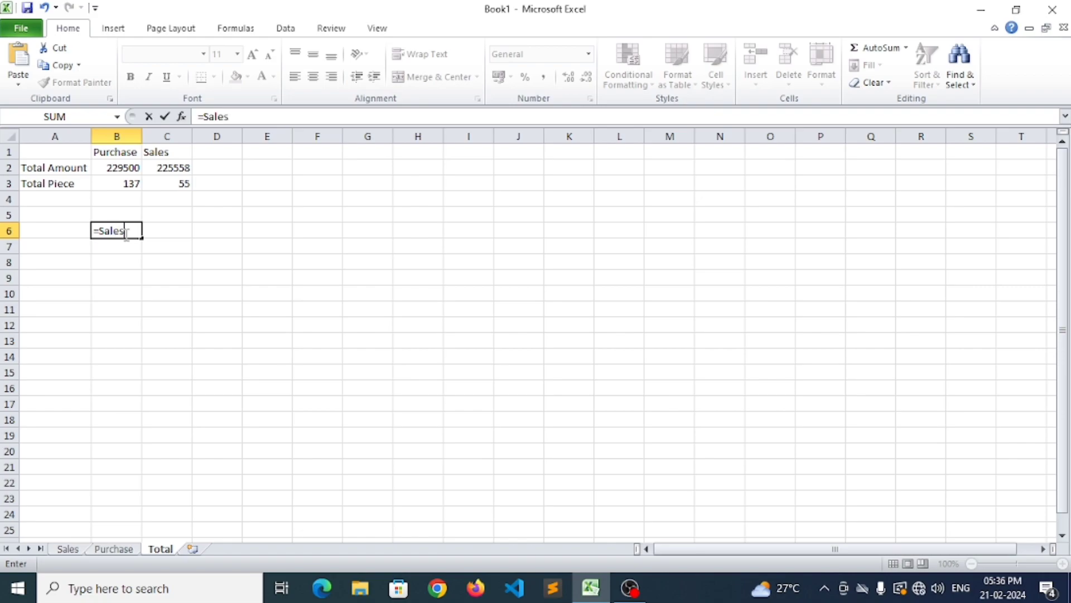
type("!")
left_click(74, 549)
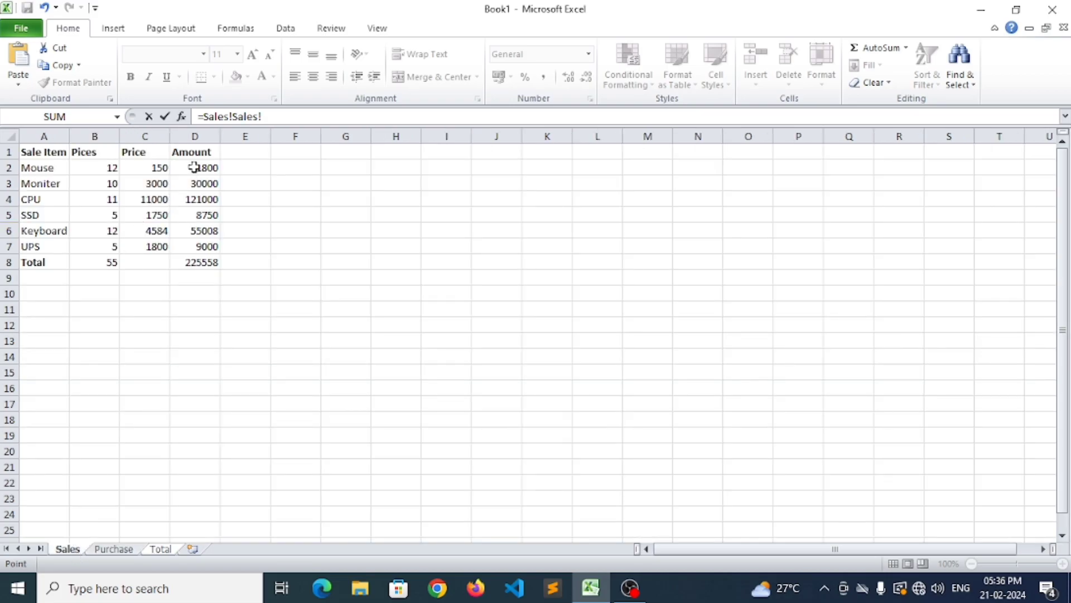
left_click_drag(192, 167, 211, 246)
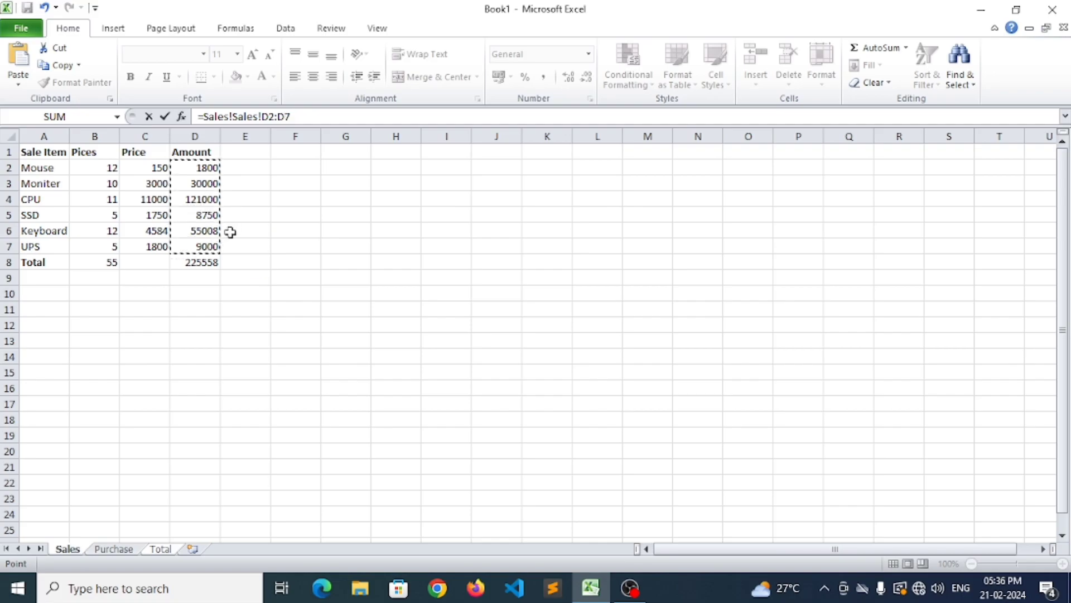
left_click_drag(290, 116, 182, 128)
key("Escape")
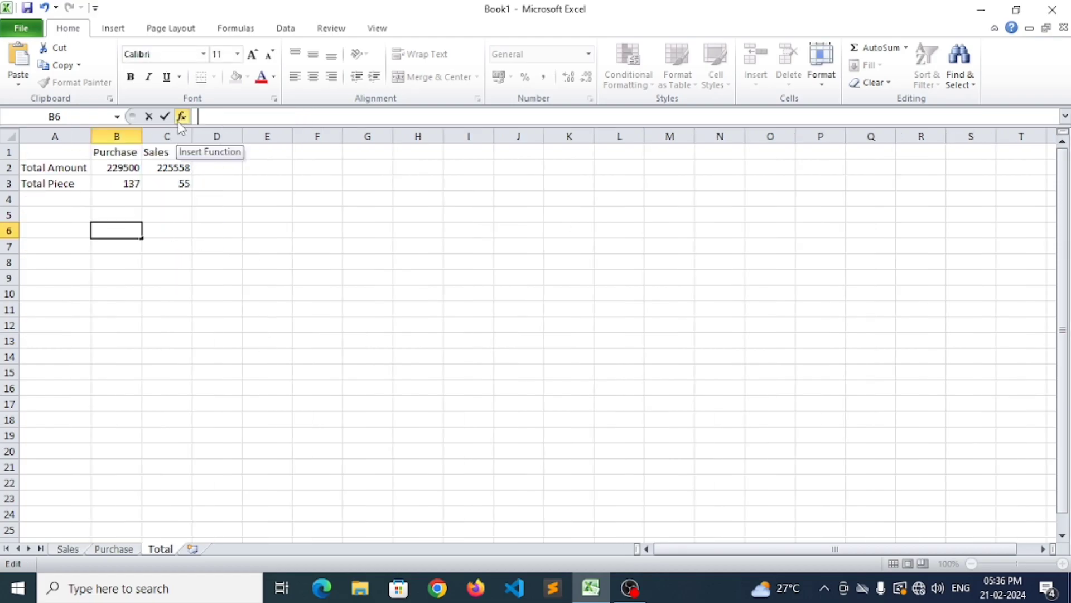
Write a sum of the Sales sheet's amounts D2:D7 in B6 of the Total sheet as =Sales!Sum(Sales!D2:D7)
left_click(140, 248)
left_click(135, 235)
type("=")
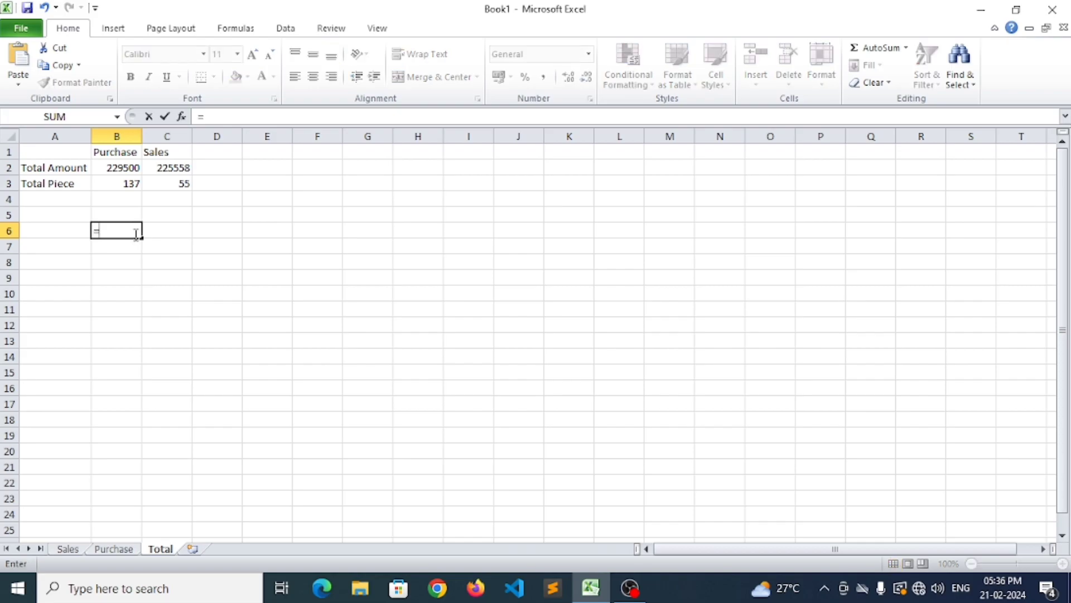
left_click(70, 550)
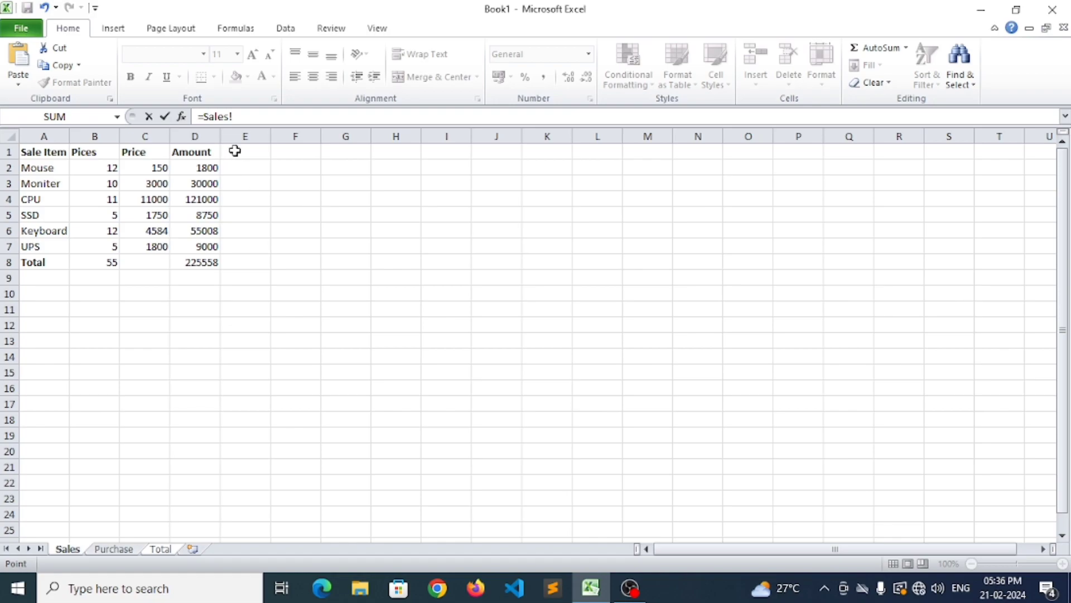
left_click(252, 117)
type("Sum(")
left_click_drag(190, 161, 206, 242)
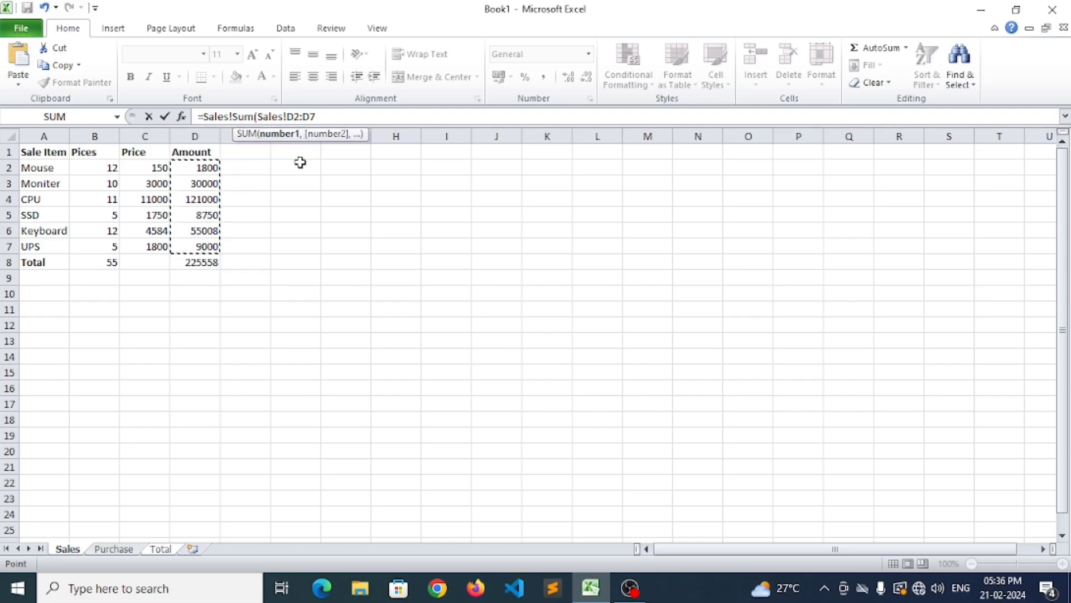
type(")")
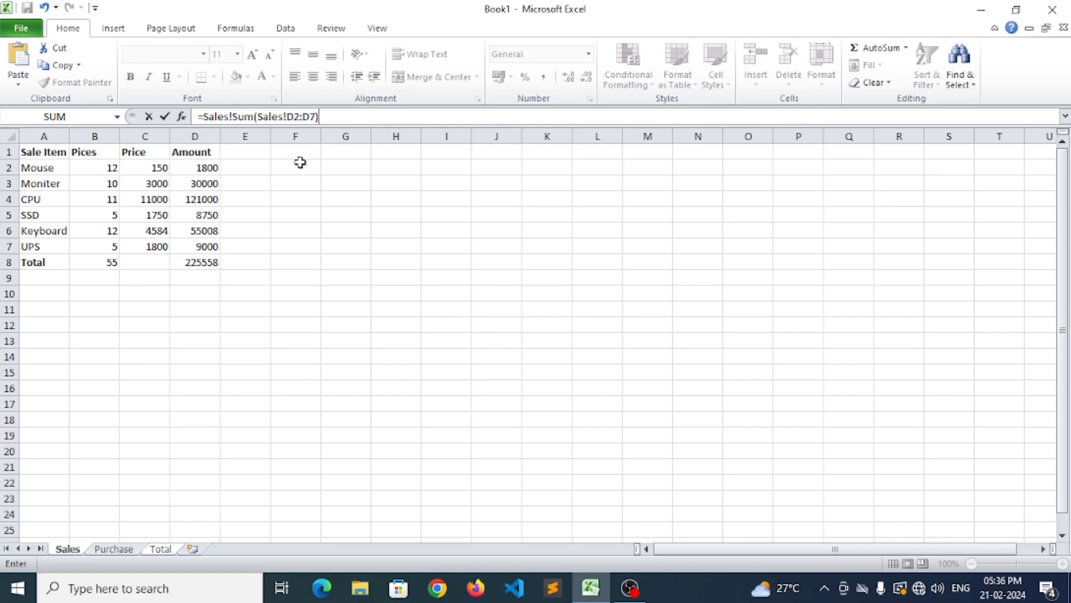
Remove the redundant Sales! prefix before Sum and enter the formula as =Sum(Sales!D2:D7)
left_click(232, 116)
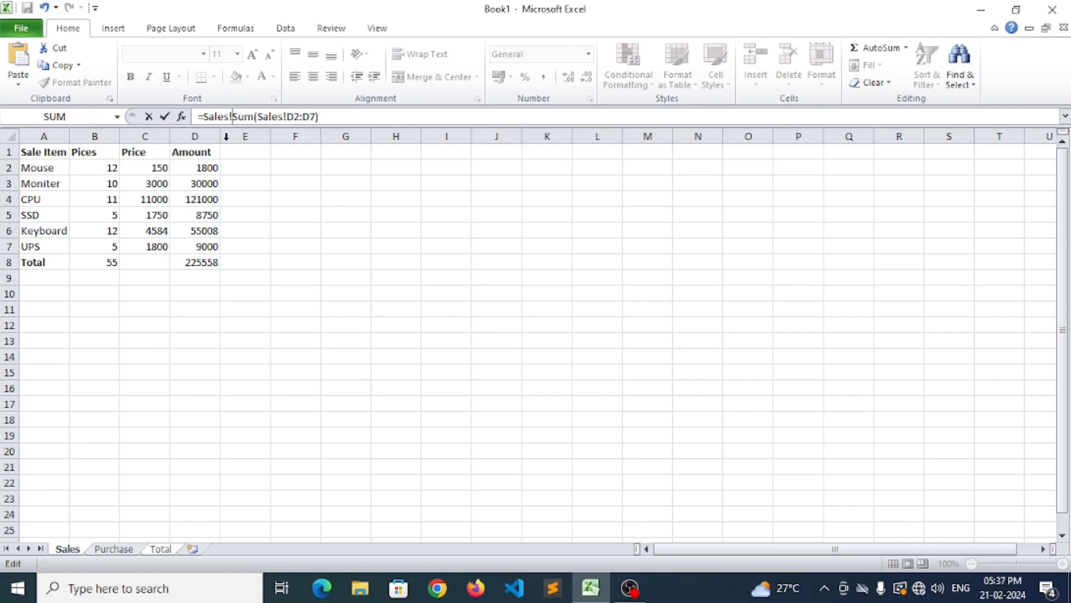
key("BackSpace")
key("BackSpace")
key("BackSpace")
key("BackSpace")
key("BackSpace")
key("BackSpace")
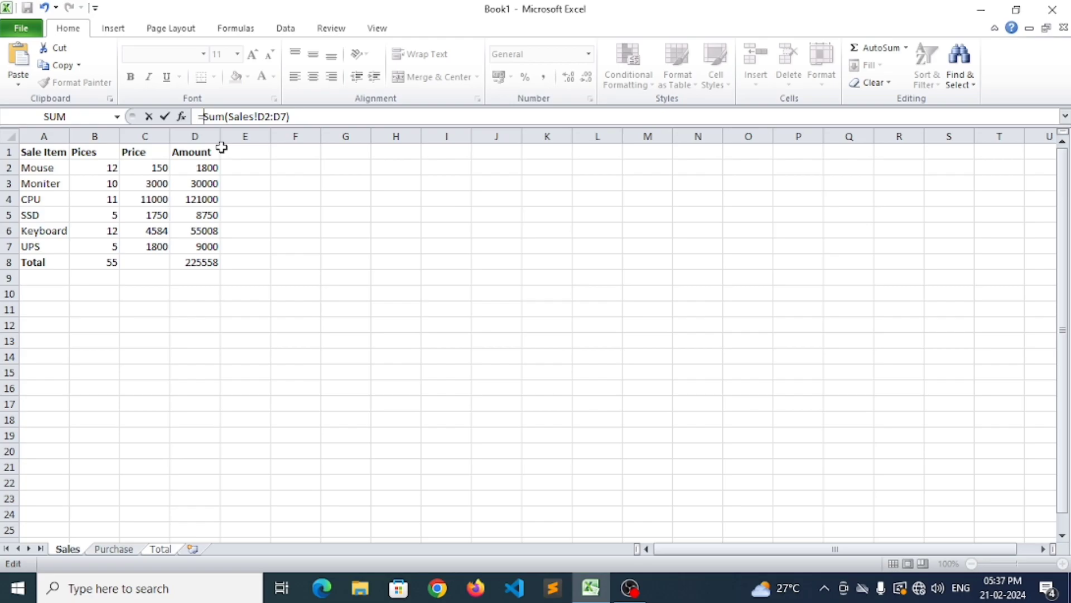
key("Return")
Sum the Purchase sheet's amounts in C6 of the Total sheet with =SUM(Purchase!D2:D7) and review the entered formula
left_click(170, 229)
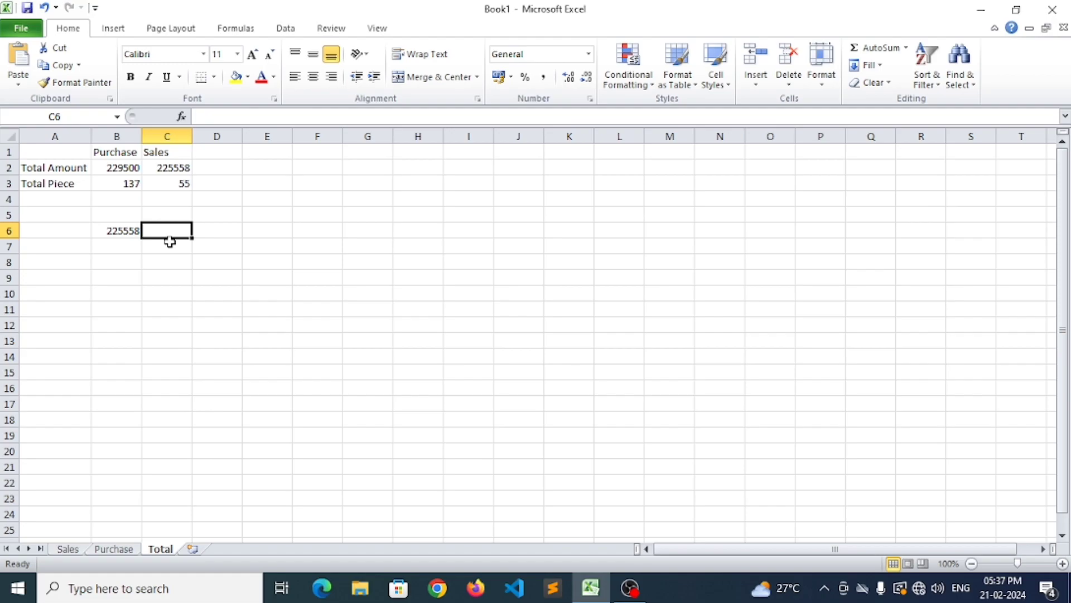
type("=")
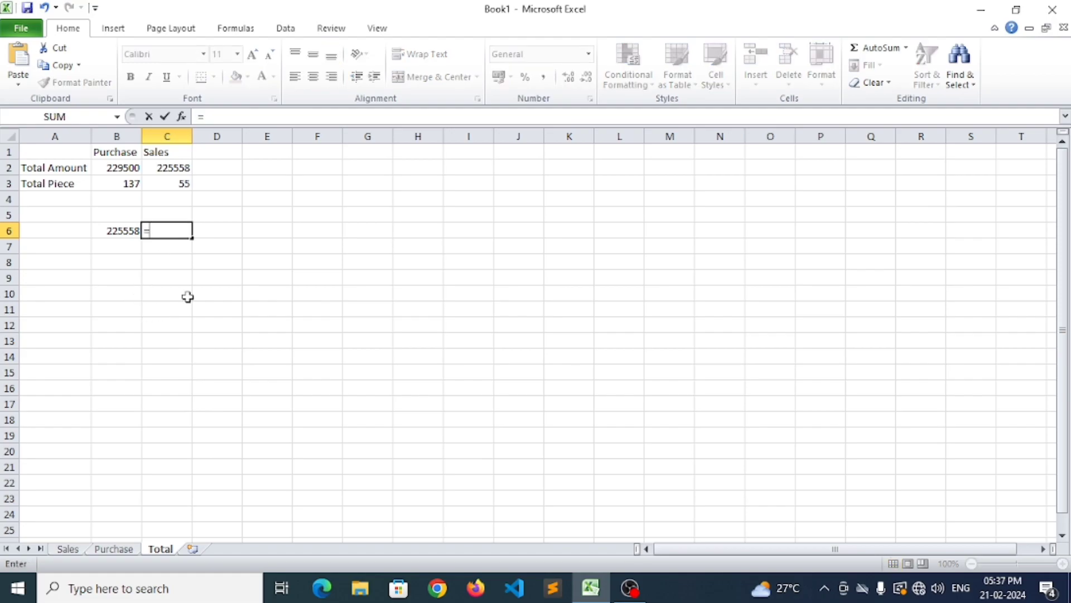
type("sum")
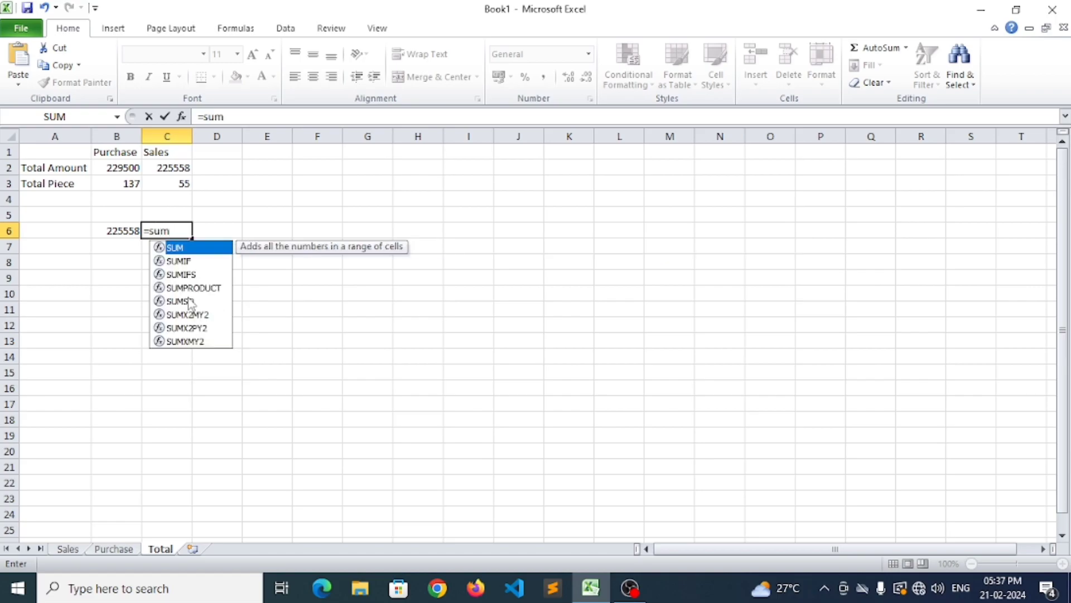
type("(")
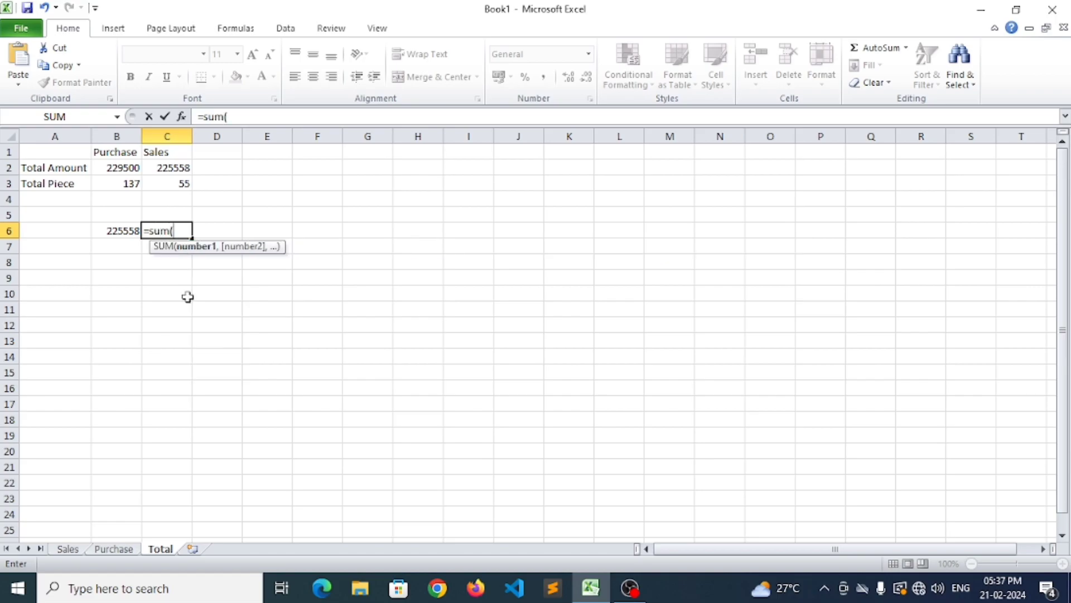
left_click(114, 549)
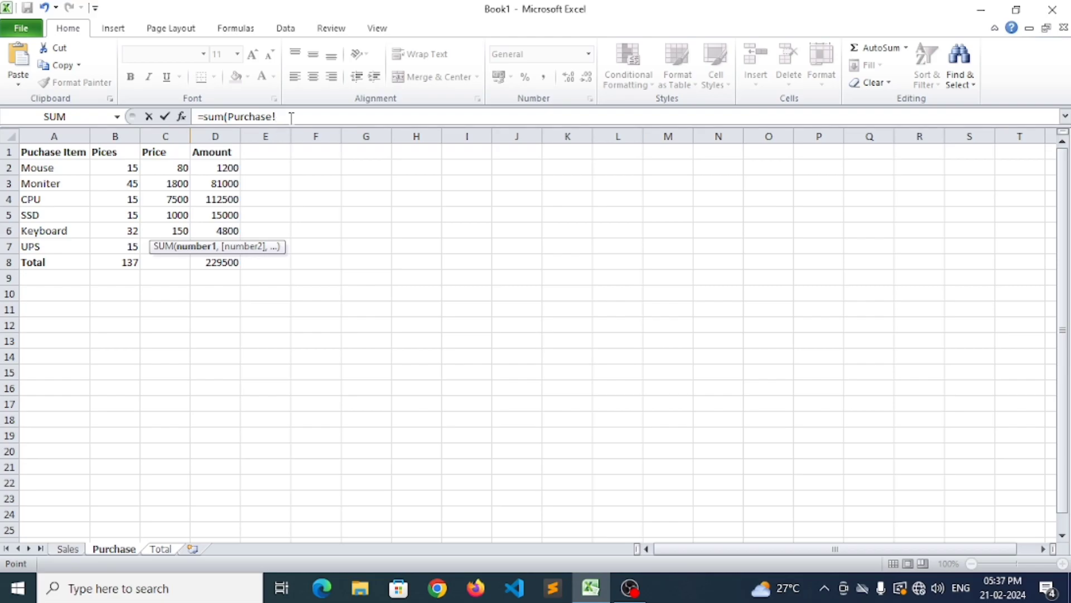
left_click_drag(228, 166, 237, 246)
left_click(321, 117)
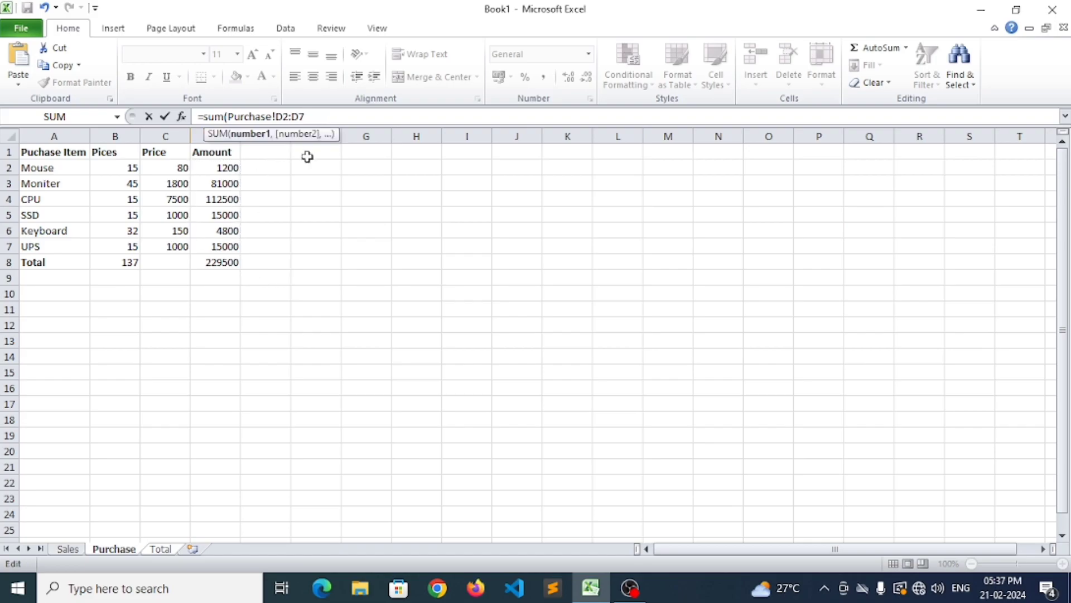
type(")")
key("Return")
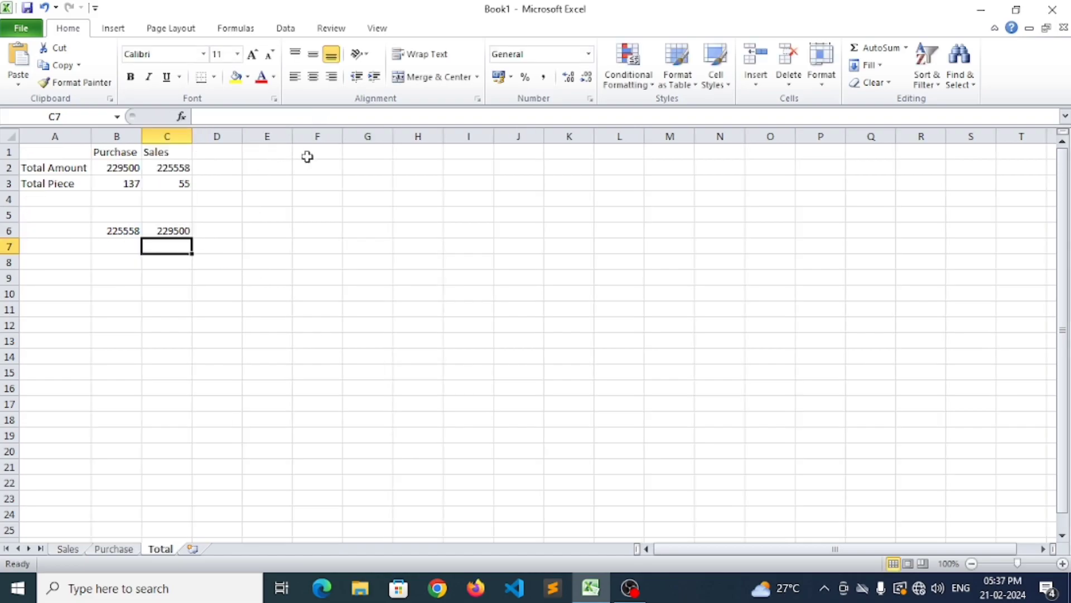
left_click(162, 229)
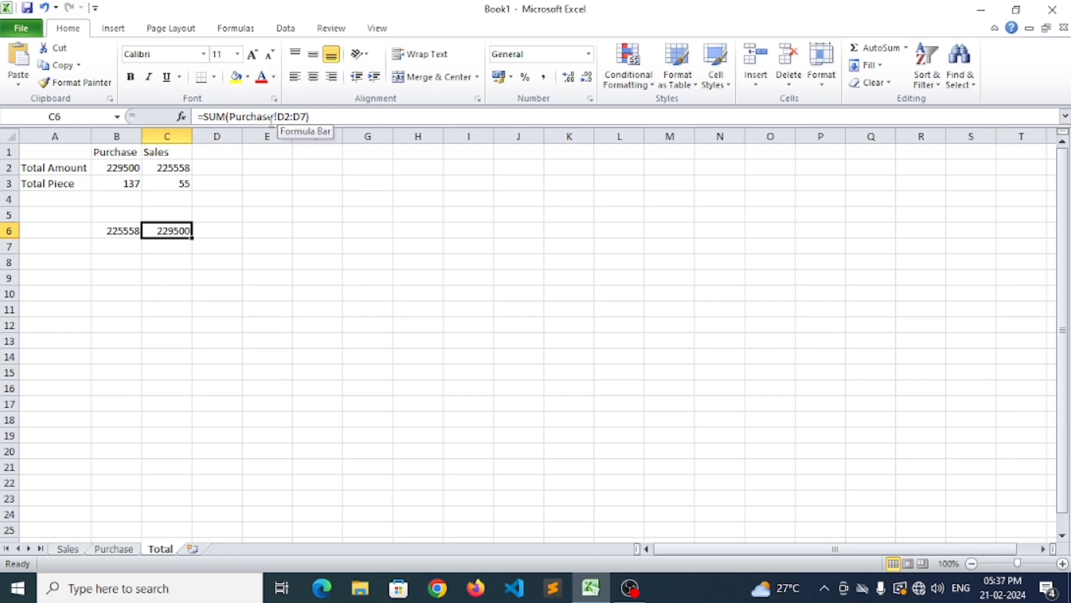
Set the SSD pieces on the Purchase sheet to 12 and check the linked totals on the Total sheet
left_click(105, 550)
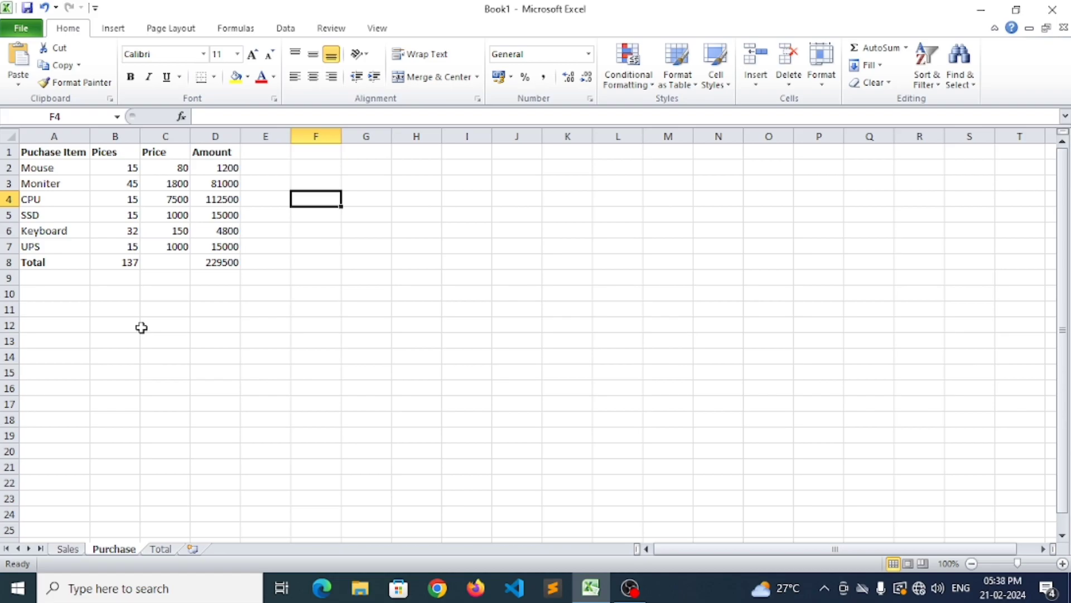
left_click(161, 549)
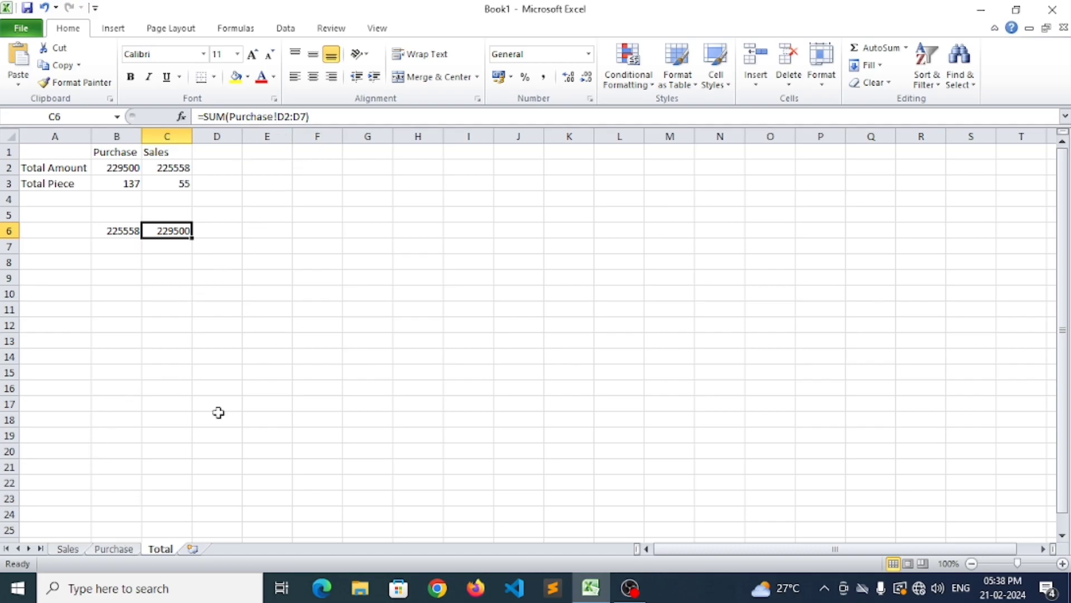
left_click(127, 550)
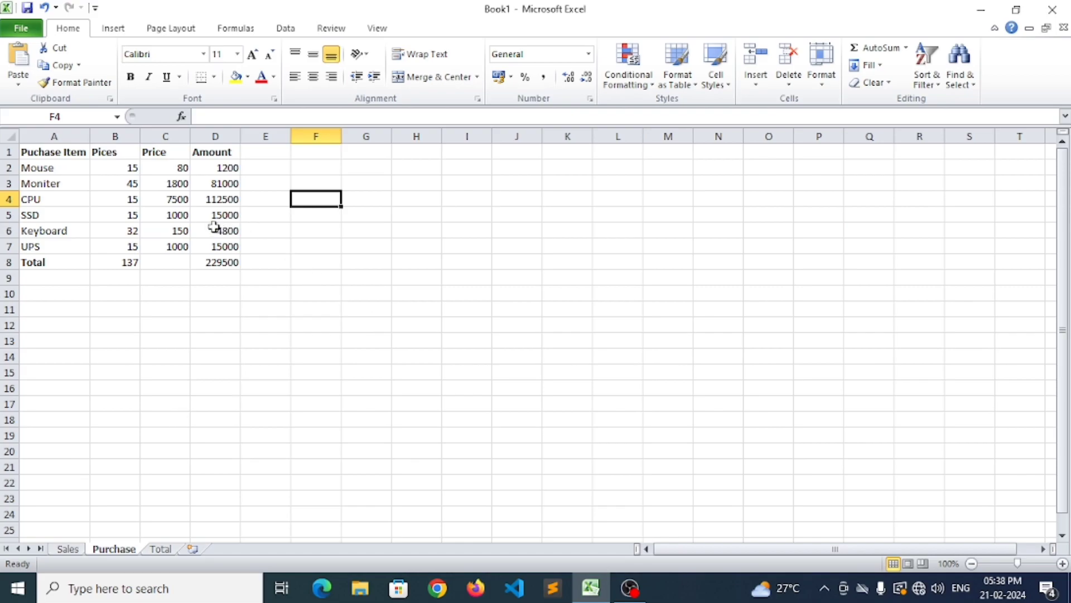
left_click(134, 234)
left_click(131, 215)
type("12")
key("Return")
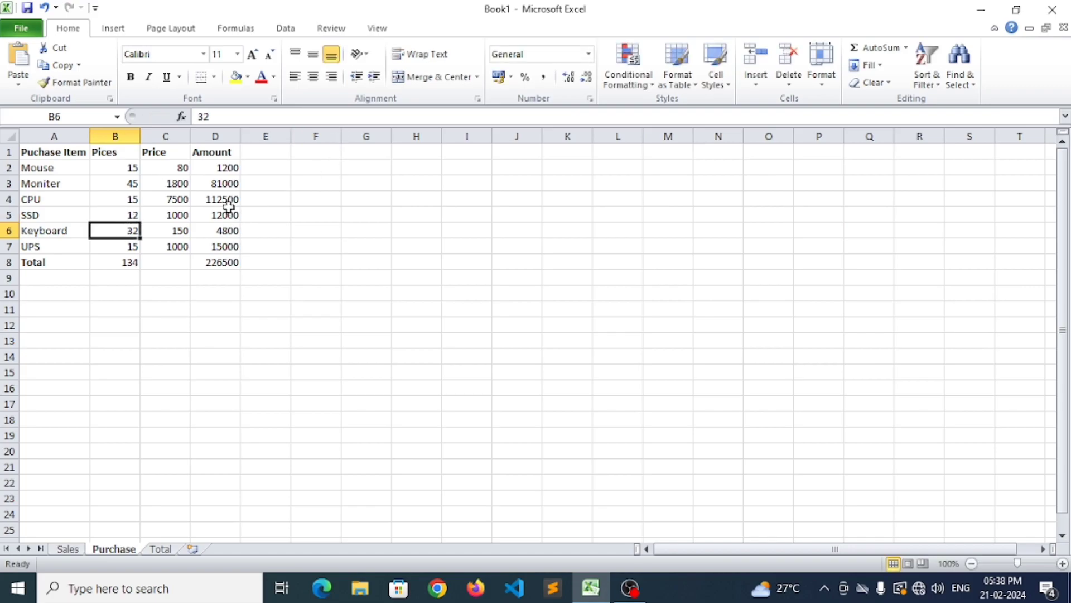
left_click(161, 549)
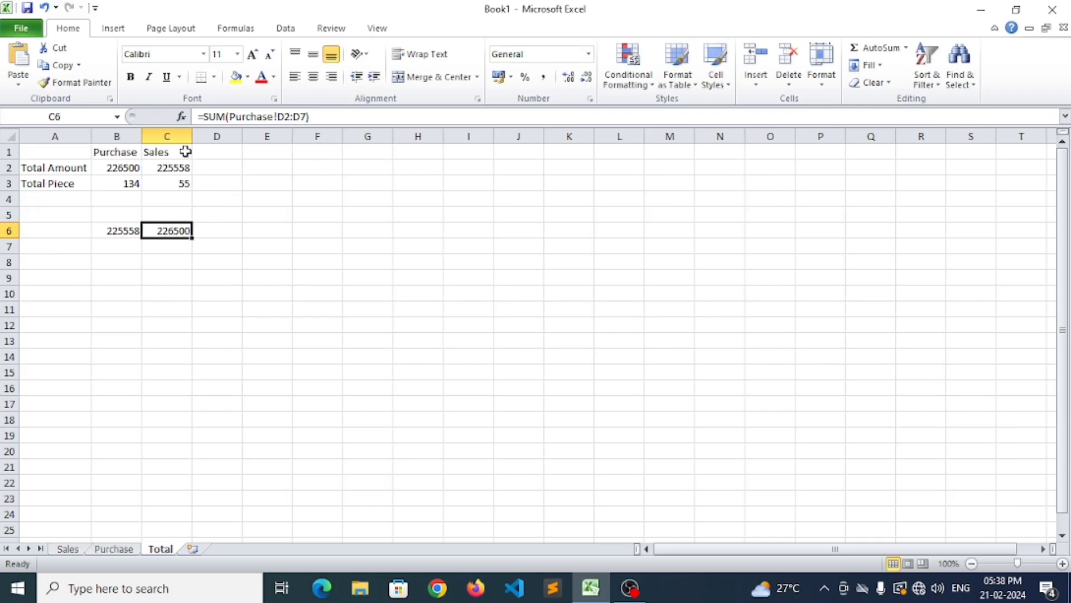